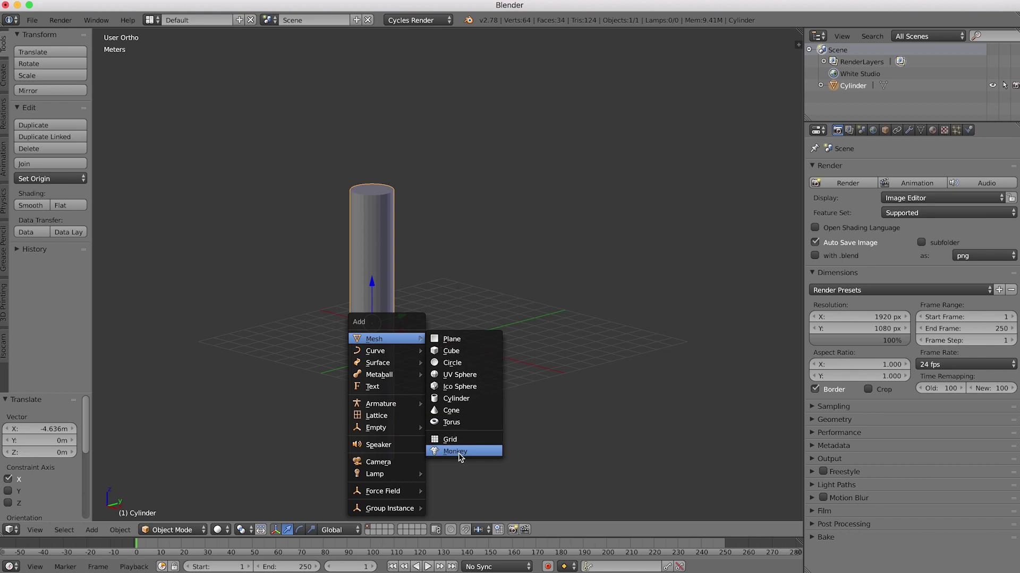
- Add a monkey mesh and move it about 3 m along X and about 2.4 m down along Z
key(g)
click(518, 365)
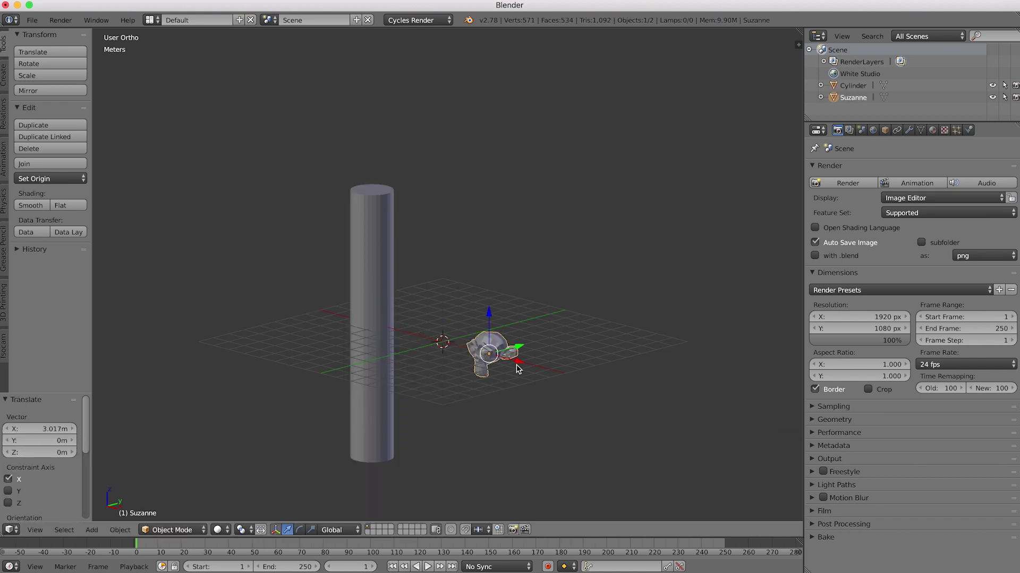
key(g)
key(z)
click(531, 378)
- In the front view, add a UV sphere and move it about 0.8 m along X and 3.5 m up
key(KP_1)
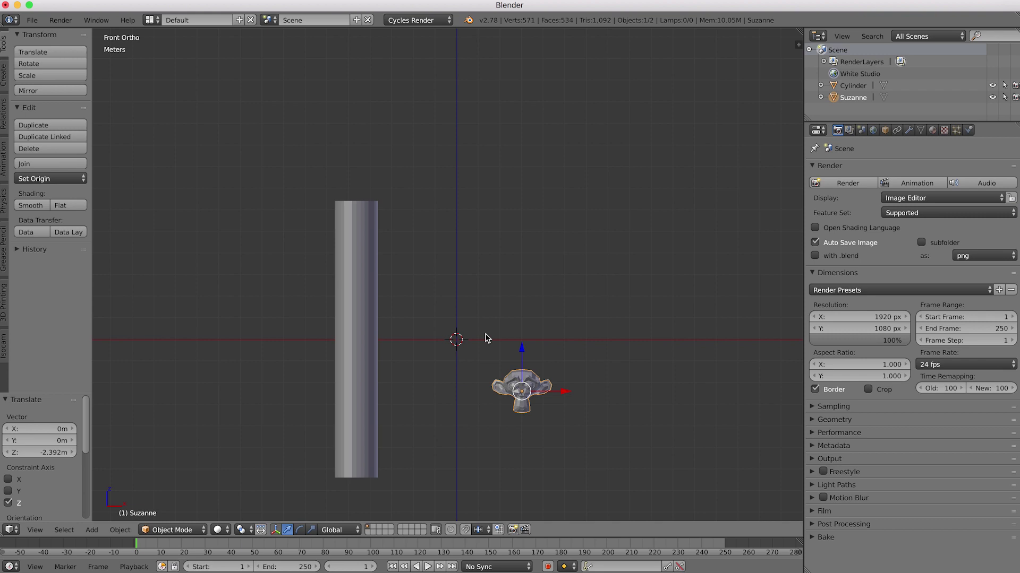
key(shift+a)
mouse_move(487, 336)
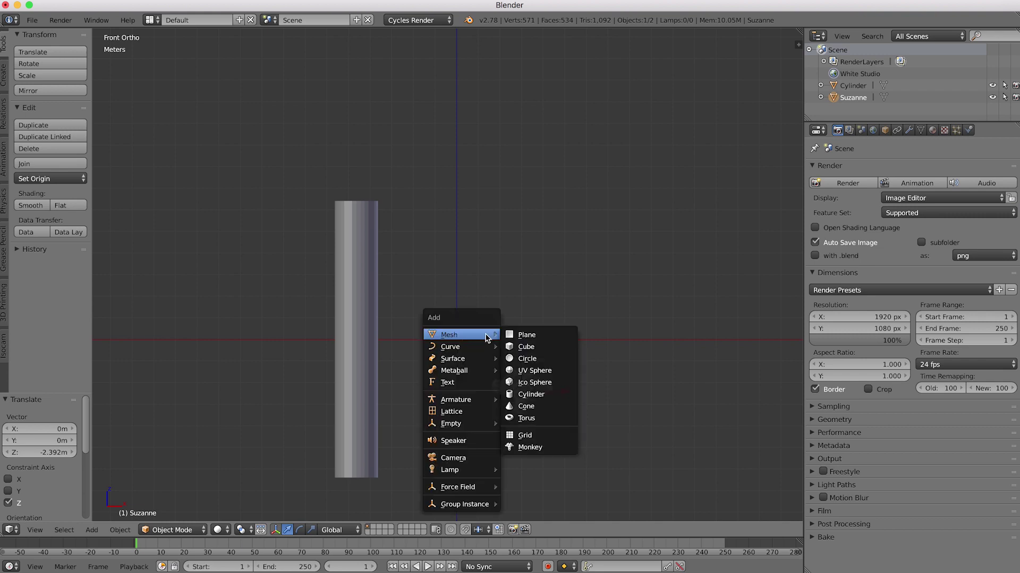
click(536, 371)
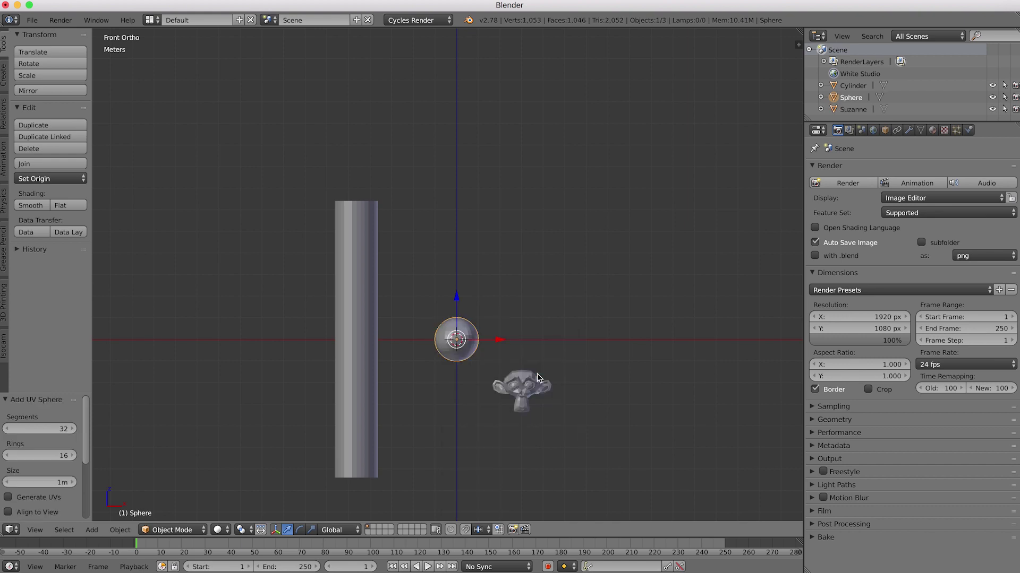
click(34, 211)
key(g)
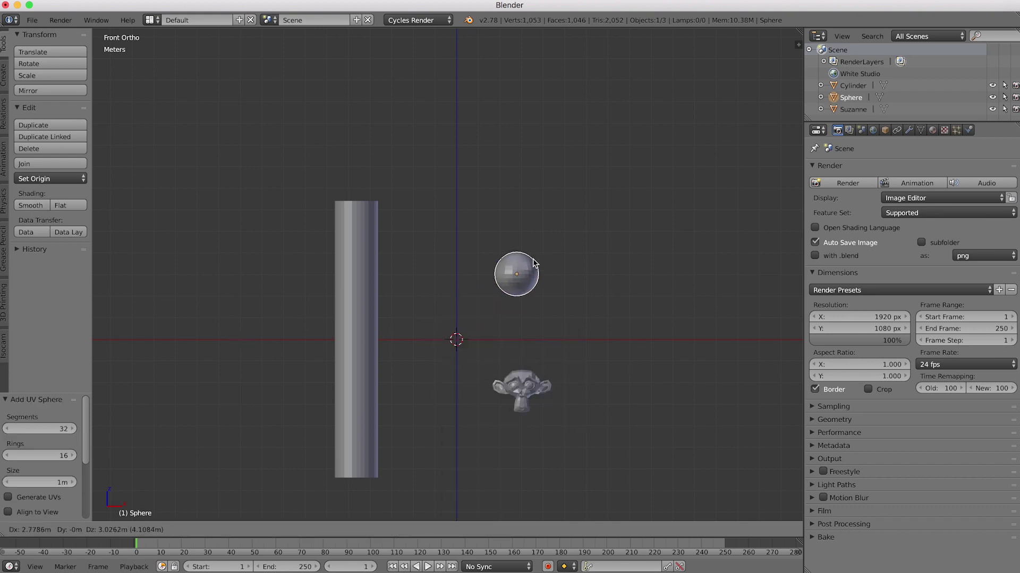
click(489, 257)
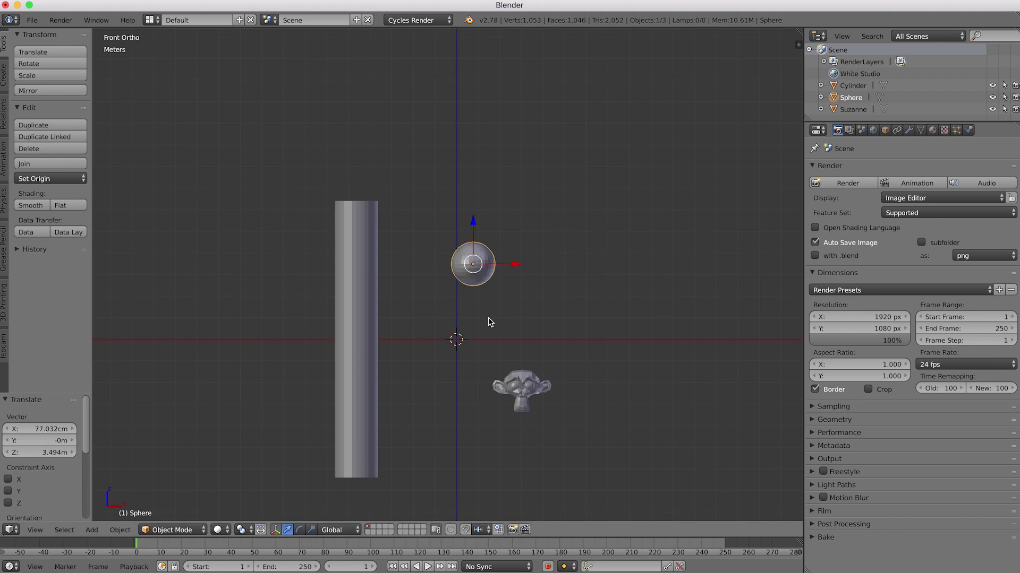
- Add a cube mesh and scale it up uniformly to about 2.8 times its size
key(shift+a)
mouse_move(489, 321)
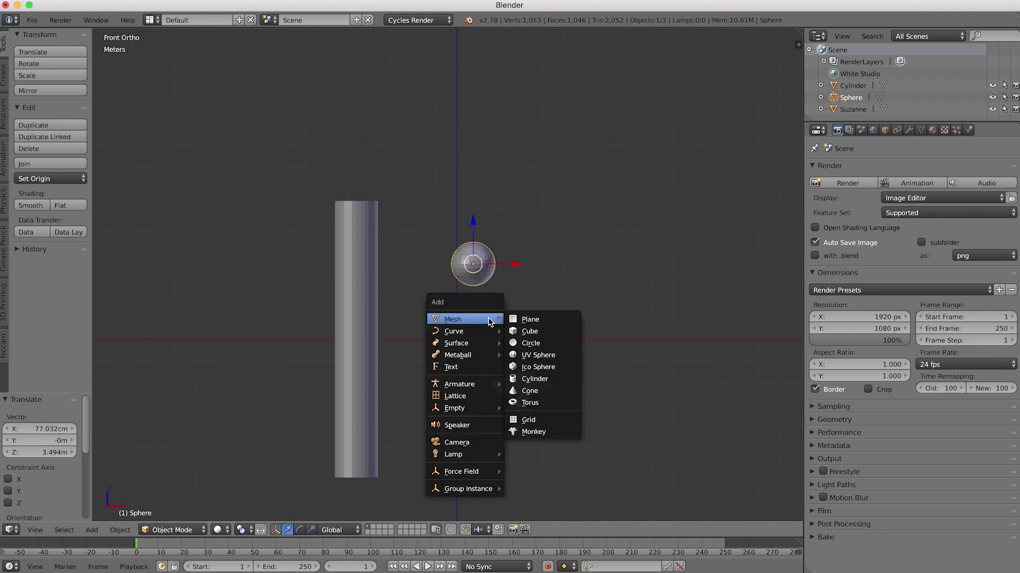
click(520, 332)
key(s)
click(648, 300)
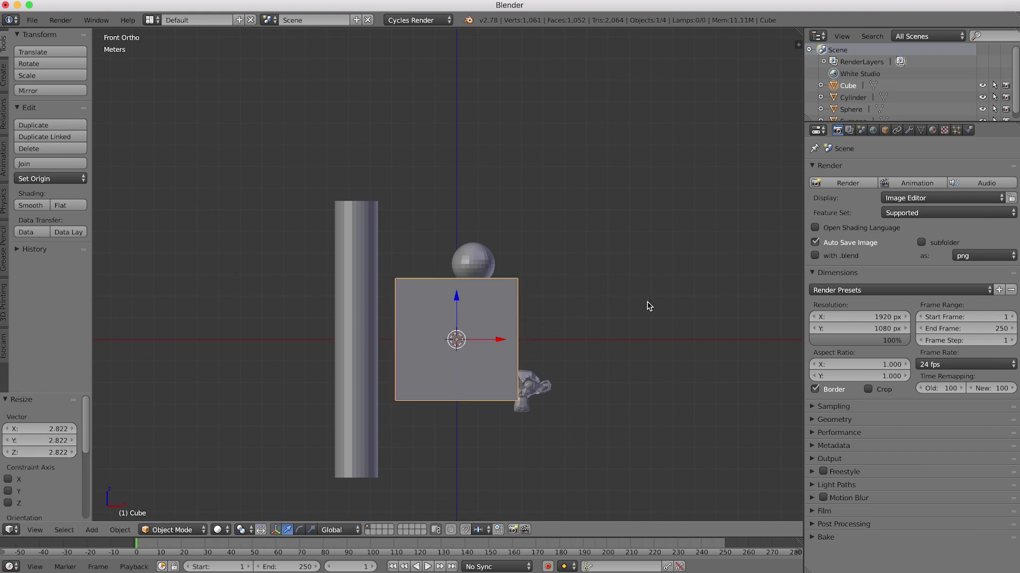
- Stretch the cube by about 3.5 times along X and about 1.7 times along Y
key(s)
key(x)
click(625, 342)
middle_drag(626, 341, 549, 333)
key(s)
key(y)
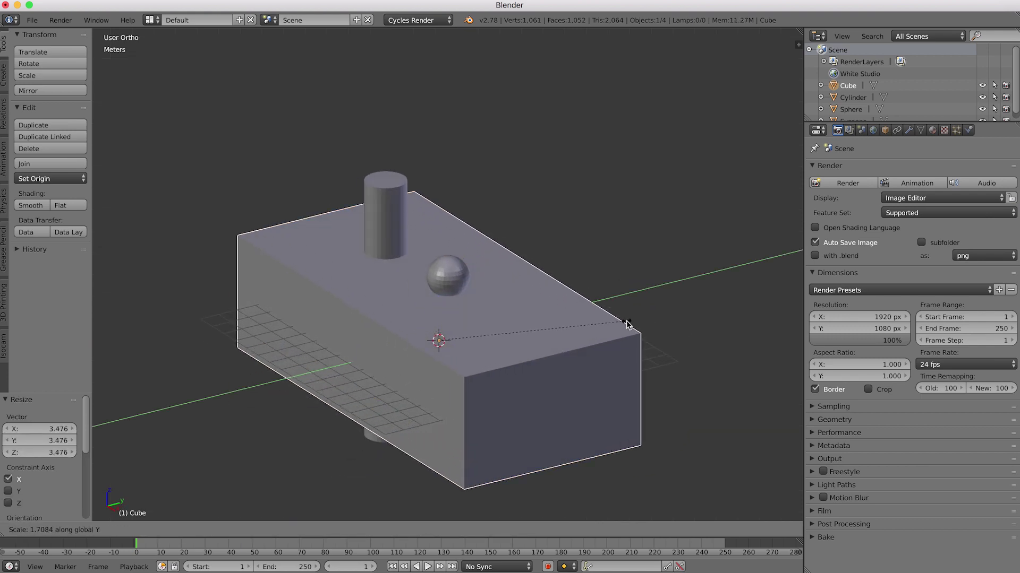
click(617, 323)
- Move the stretched cube about 8.2 m along Y so it sits behind the other objects
key(g)
key(y)
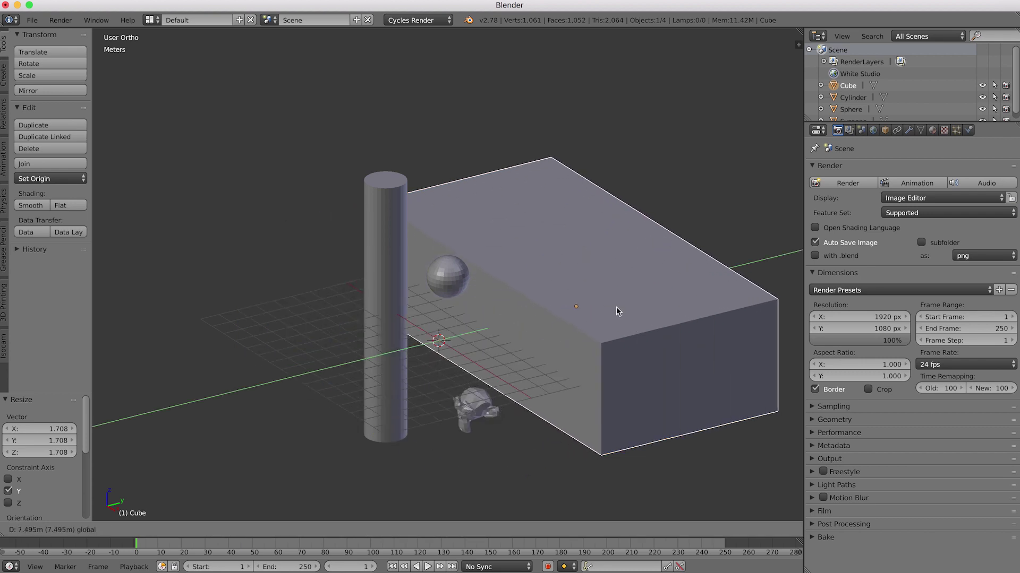
click(618, 311)
- Apply smooth shading to the sphere, the monkey head and the cylinder
mouse_move(513, 336)
middle_down()
mouse_move(567, 328)
mouse_move(524, 309)
mouse_move(511, 330)
mouse_move(525, 331)
middle_up()
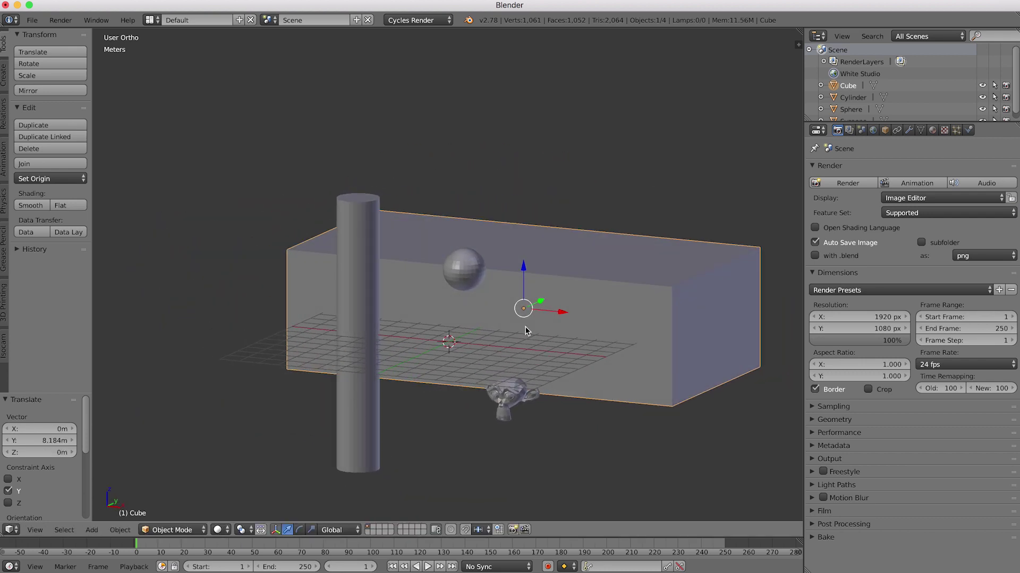
right_click(468, 279)
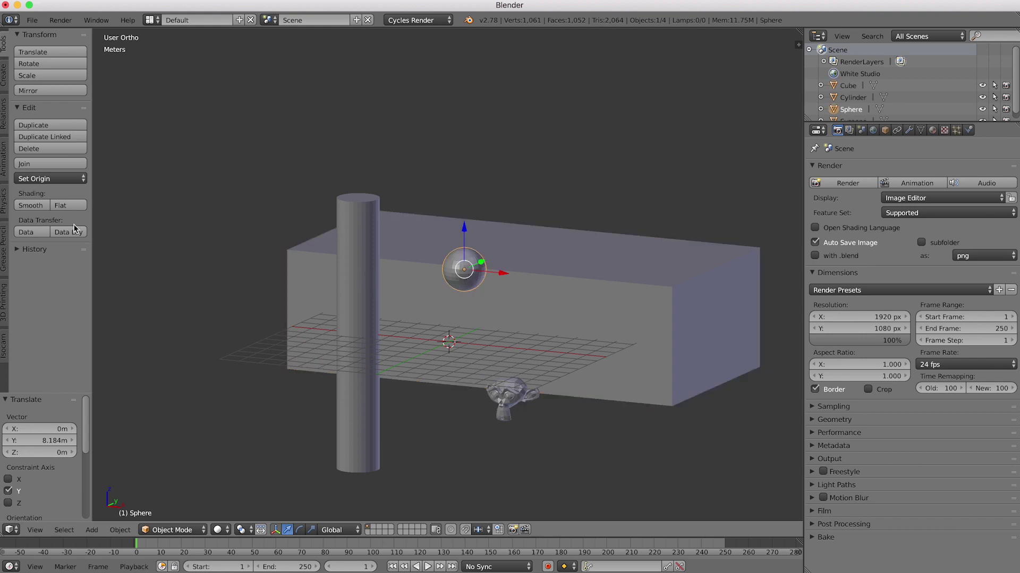
click(33, 208)
right_click(522, 402)
click(40, 209)
right_click(346, 313)
click(32, 206)
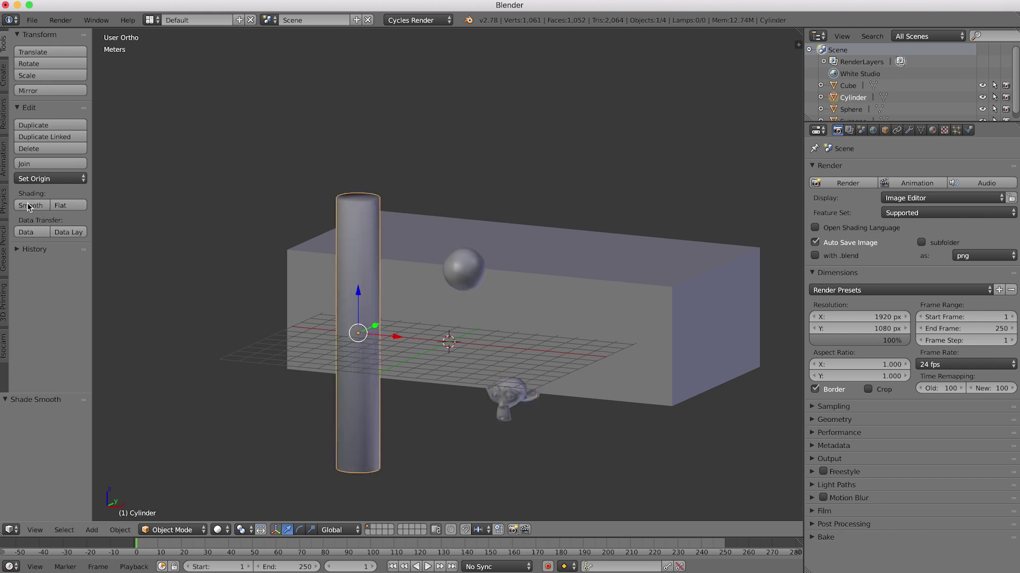
- Add an Edge Split modifier to the cylinder and inspect its shading up close
click(908, 130)
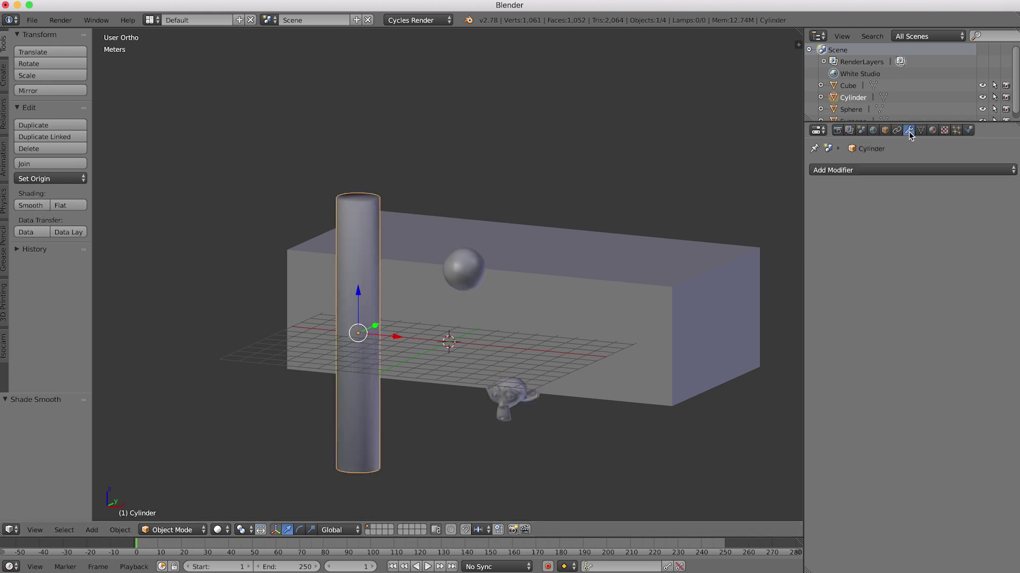
click(901, 171)
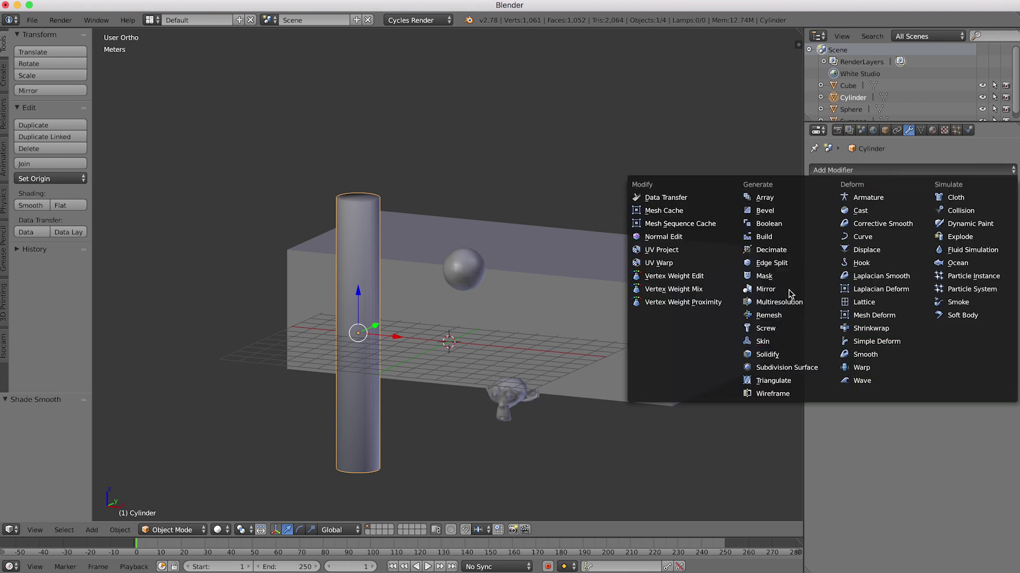
click(771, 264)
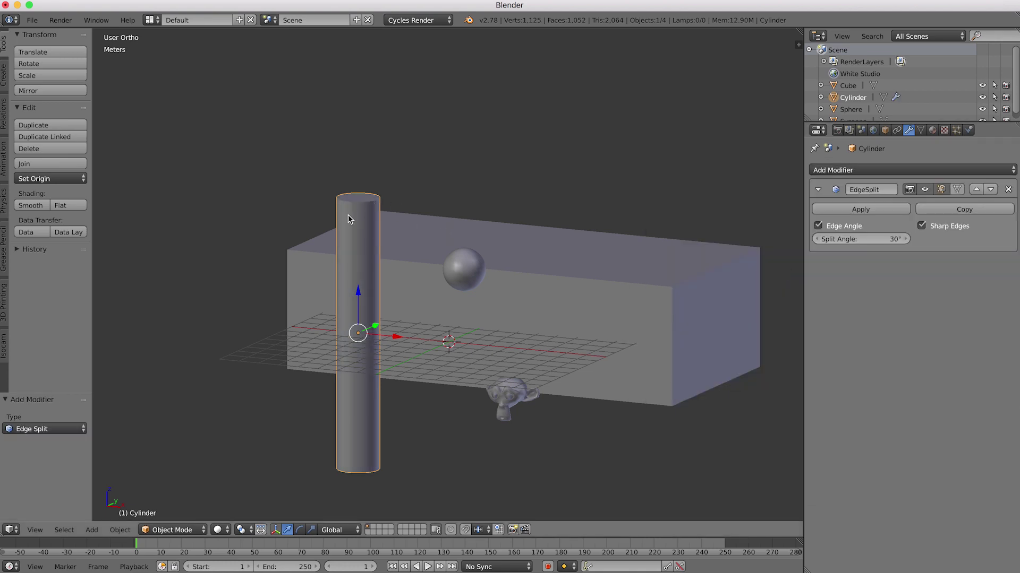
middle_drag(356, 307, 374, 318)
scroll(515, 393, up, 3)
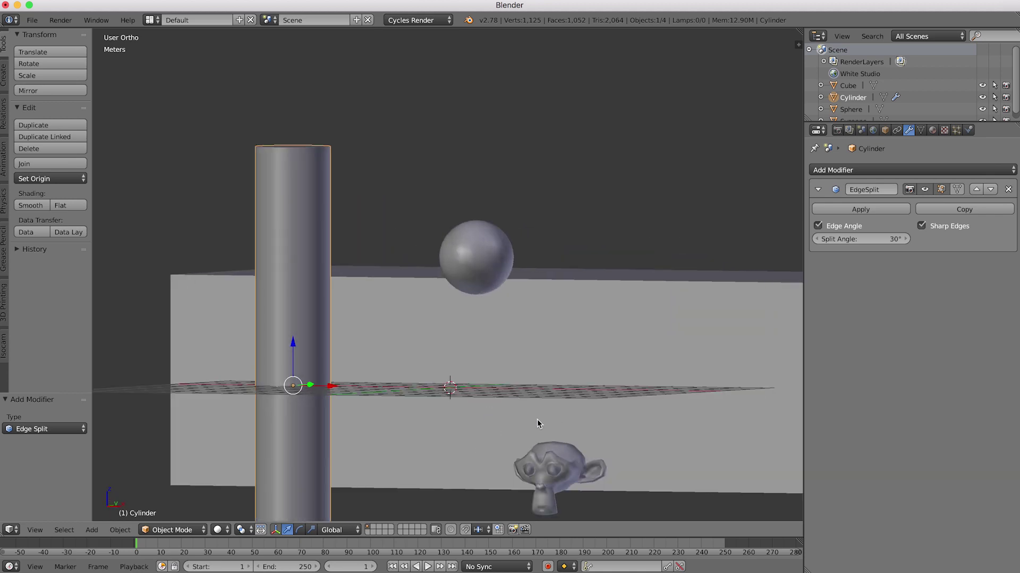
- Add a level 2 Subdivision Surface modifier to both the sphere and the monkey head
shift+middle_drag(499, 346, 489, 289)
right_click(476, 213)
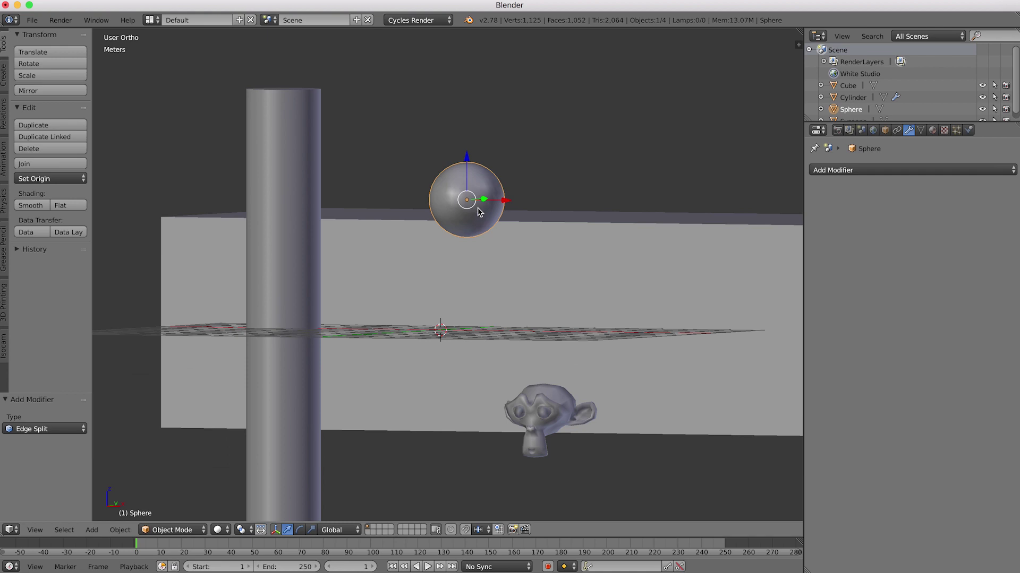
key(ctrl+2)
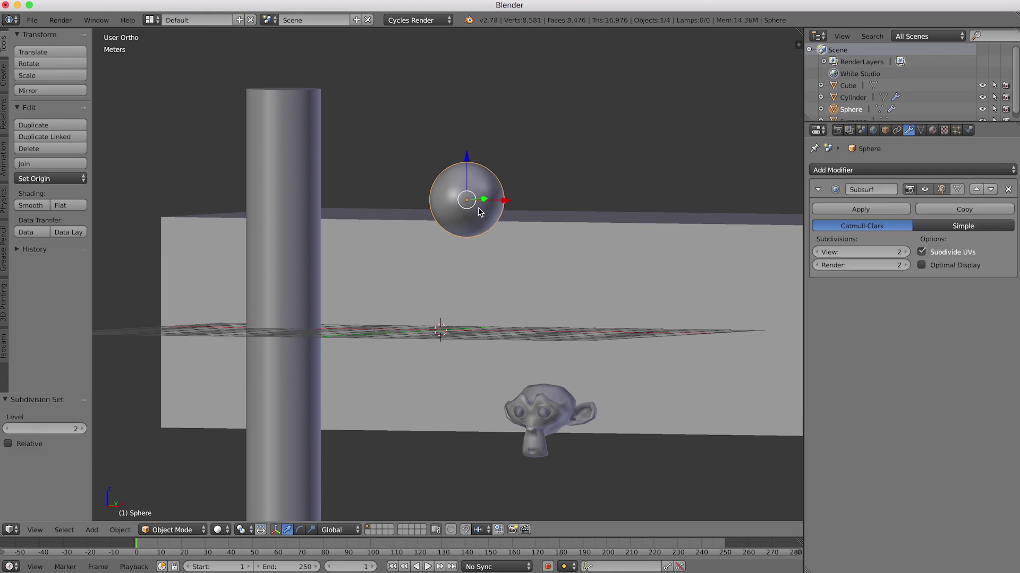
right_click(549, 408)
key(ctrl+2)
middle_drag(546, 396, 477, 368)
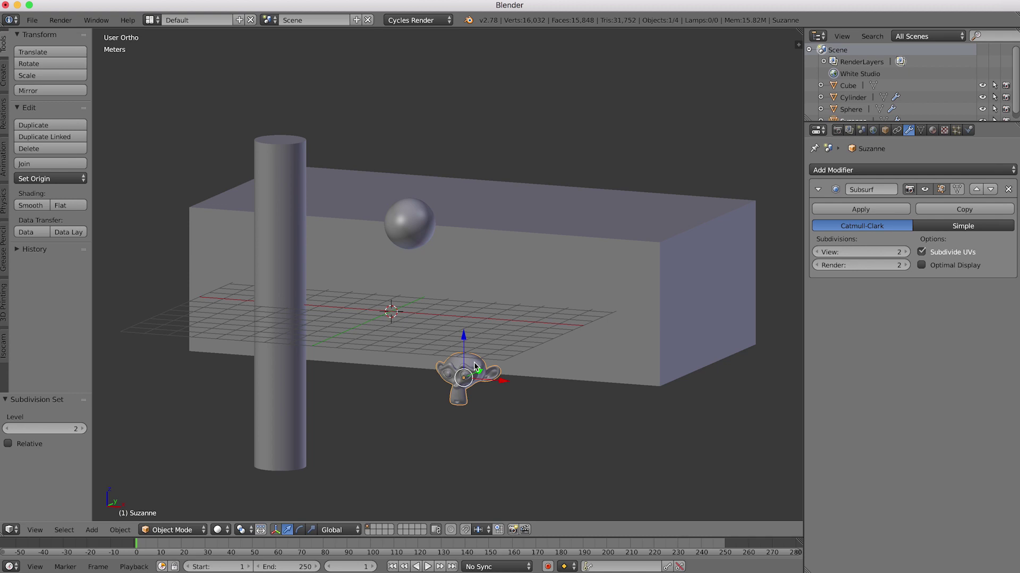
- Enlarge the outliner to show all objects and save the scene as tutorial-01.blend in the 03 stripe material folder
drag(945, 124, 945, 156)
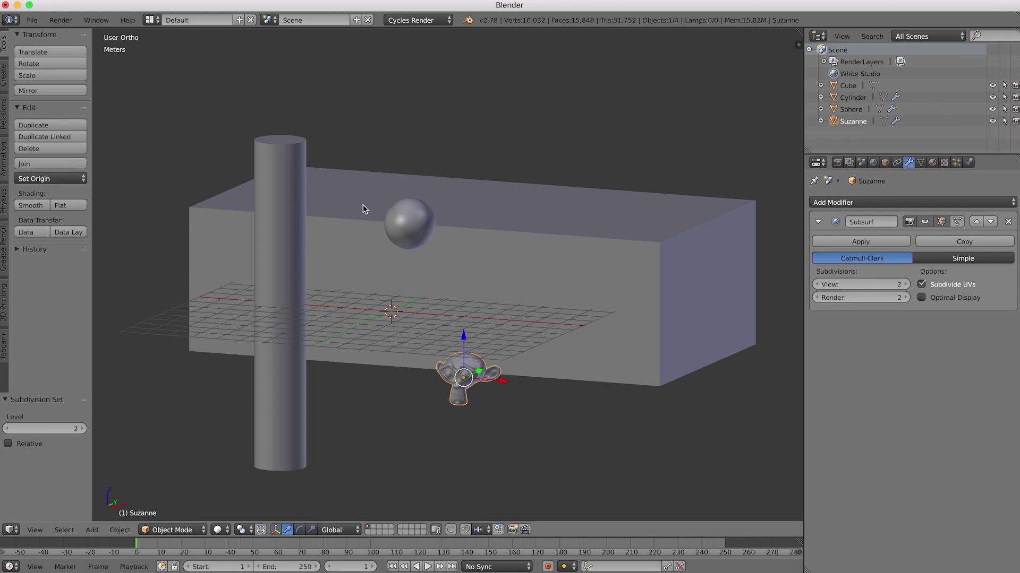
key(ctrl+s)
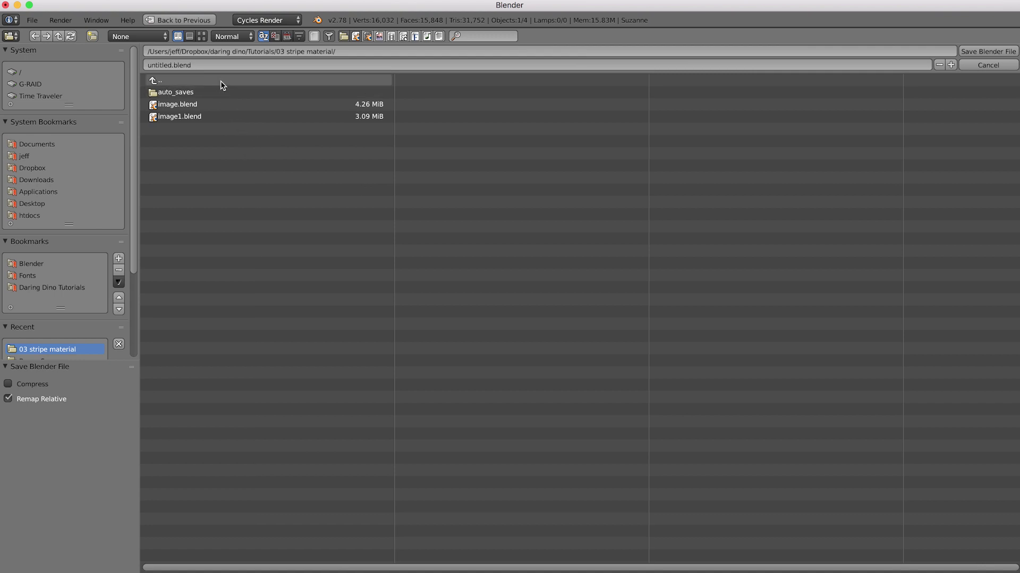
click(227, 62)
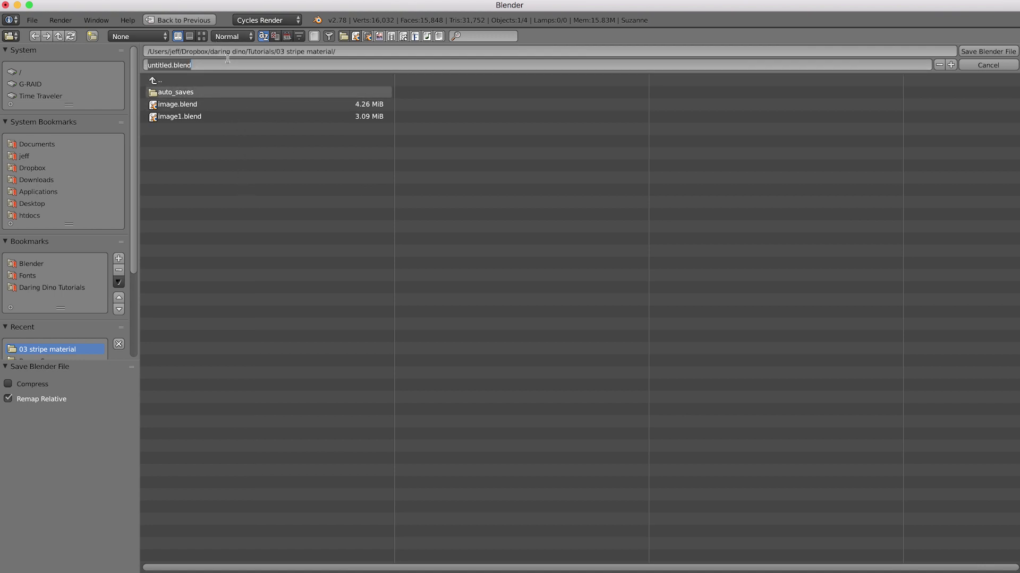
text(tutorial-01)
key(Return)
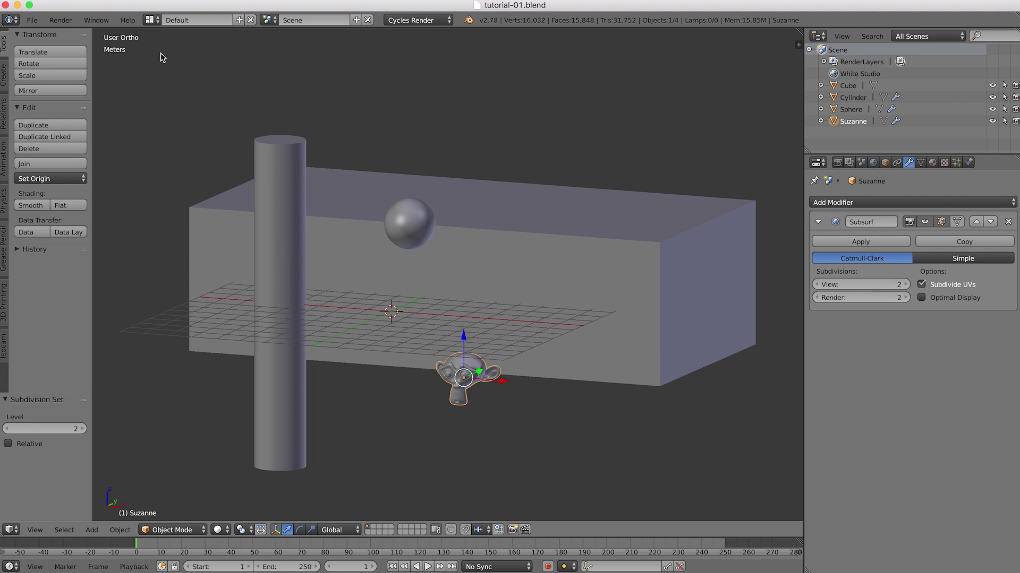
- Switch to the Compositing screen layout and set its 3D view to the front orthographic view of the whole scene
click(151, 20)
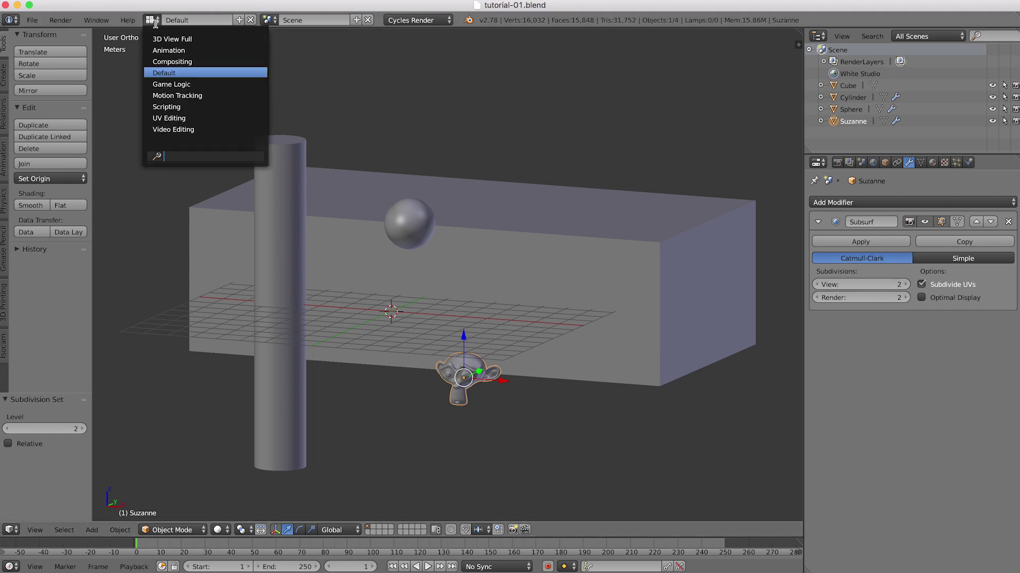
click(182, 62)
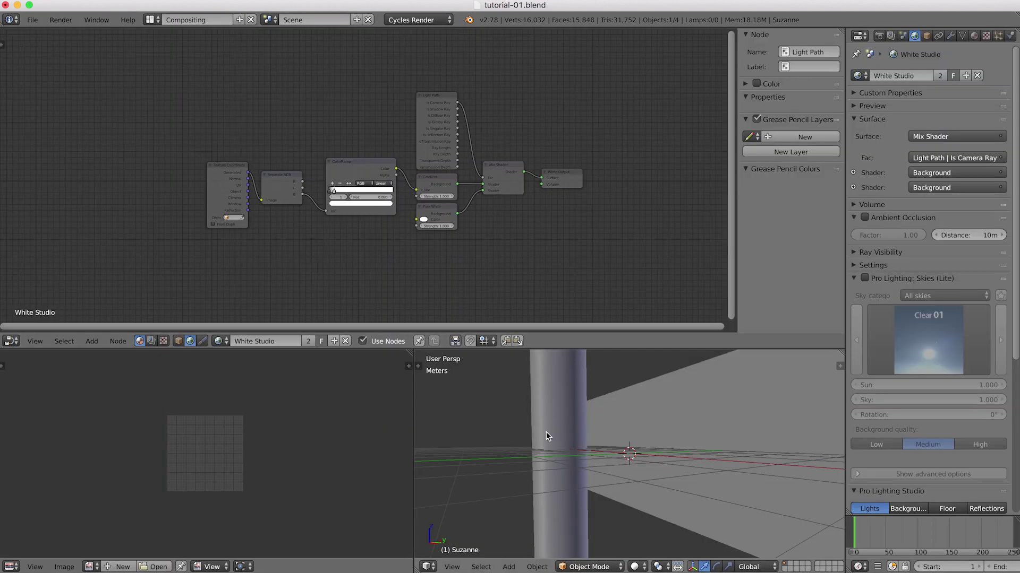
scroll(548, 427, down, 6)
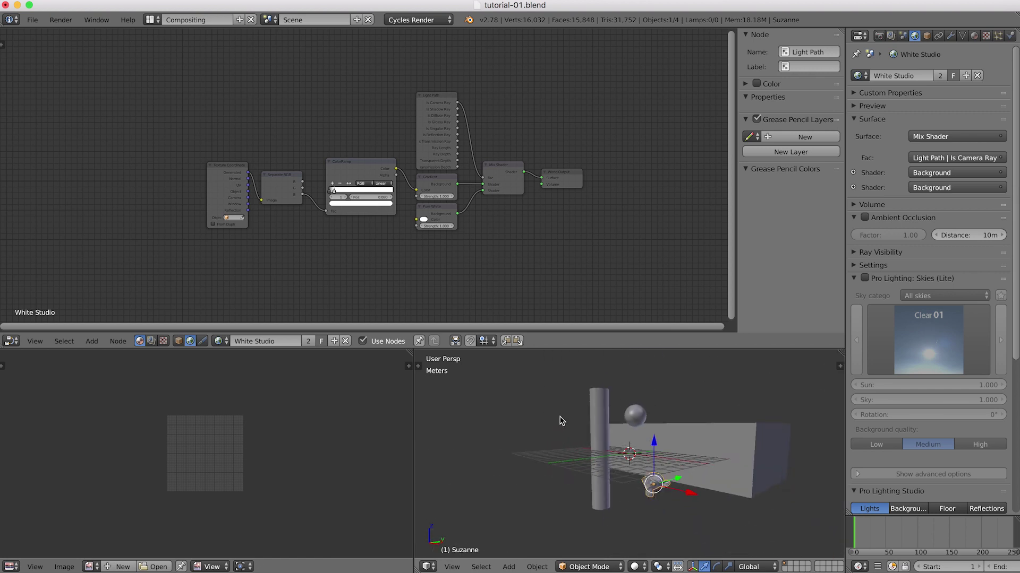
key(KP_1)
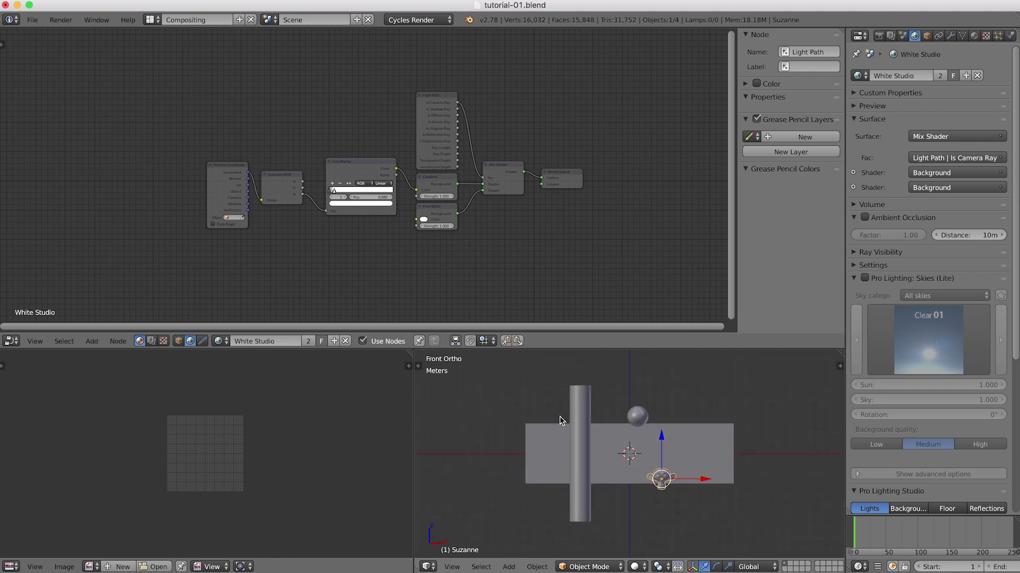
- Change the image editor area into a second 3D view and frame all objects from an angled perspective
click(11, 567)
click(49, 552)
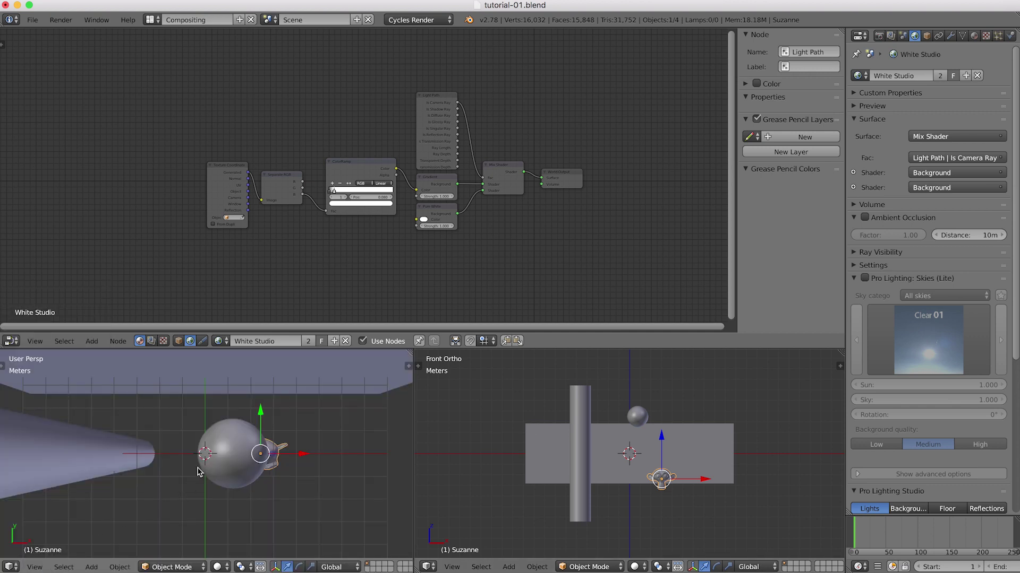
key(KP_1)
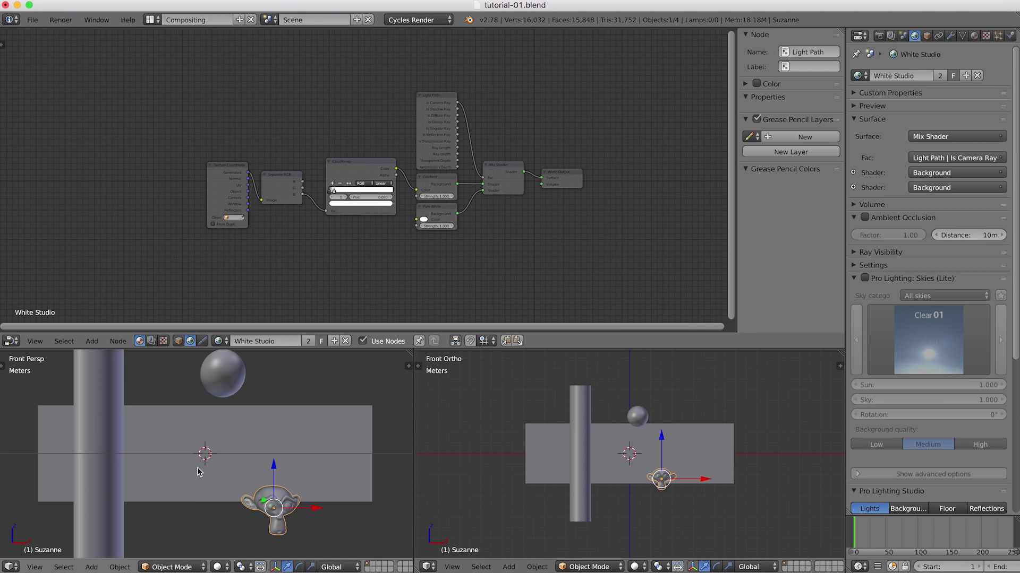
scroll(197, 472, right, 10)
scroll(197, 470, down, 4)
mouse_move(264, 466)
shift+middle_down()
mouse_move(199, 468)
mouse_move(233, 475)
mouse_move(245, 462)
shift+middle_up()
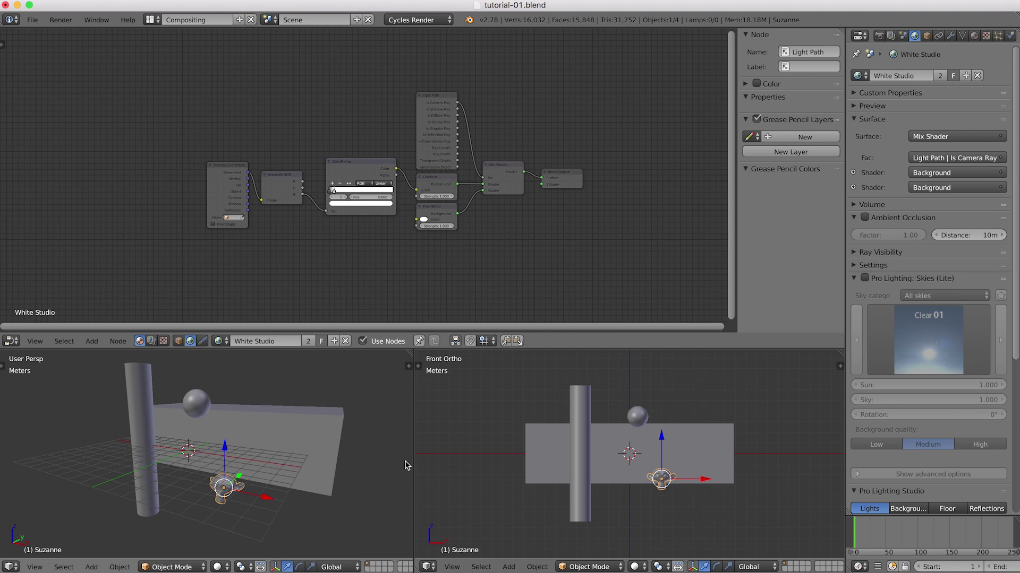
- Create an object material named Stripes for the monkey head and set the angled perspective view to Rendered shading
click(178, 341)
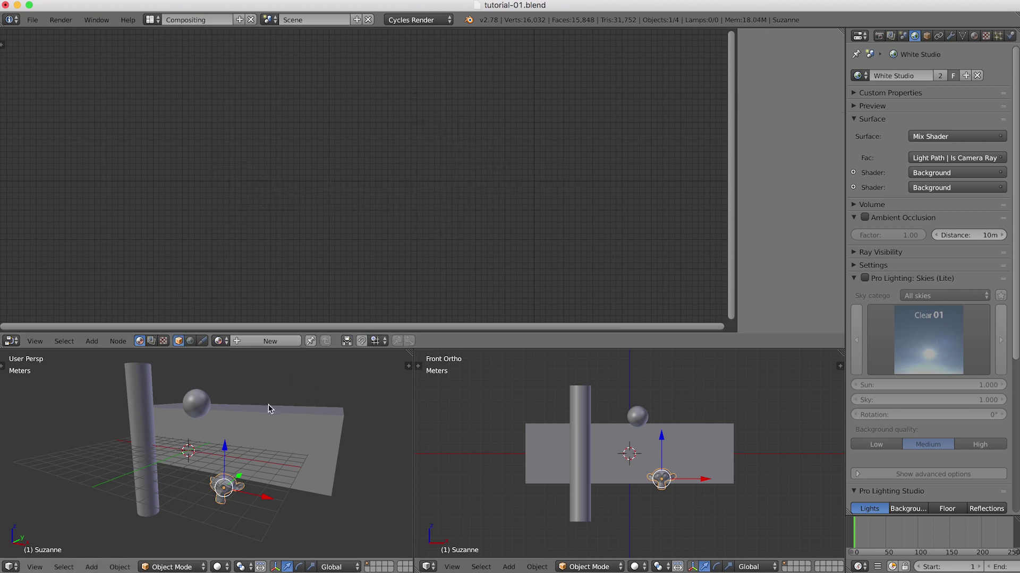
click(265, 342)
click(264, 342)
text(Stripes)
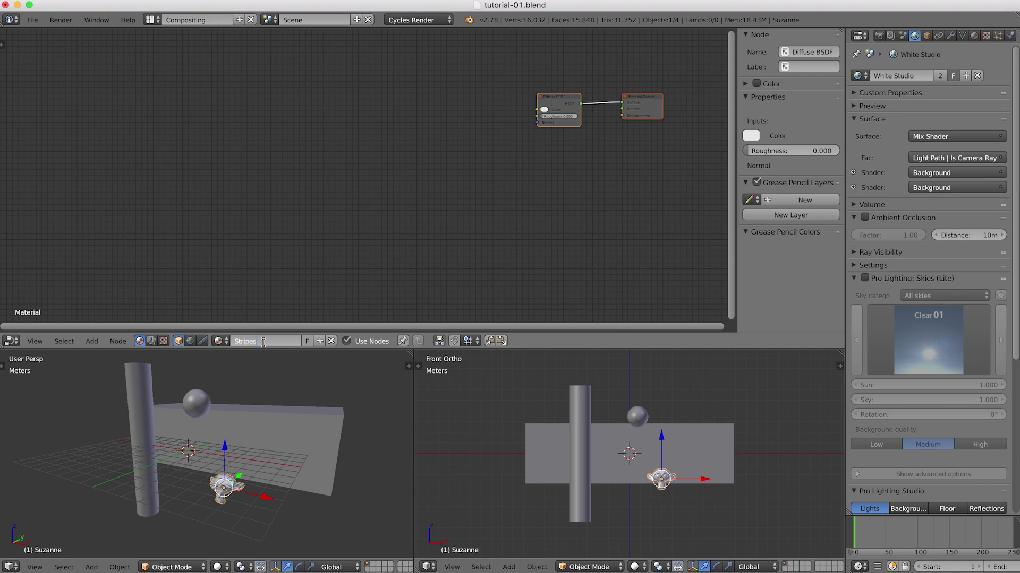
key(Return)
key(Home)
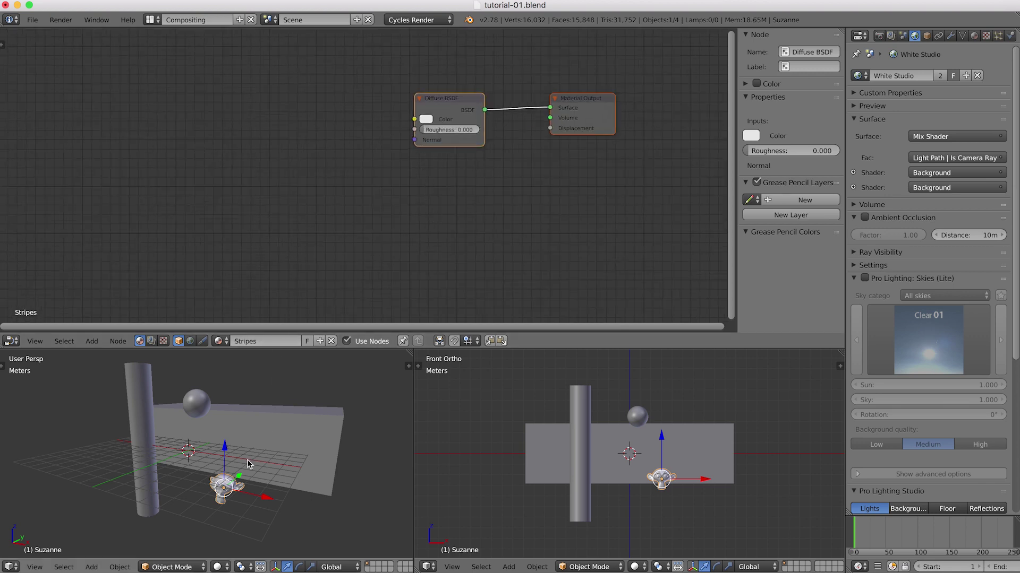
key(shift+z)
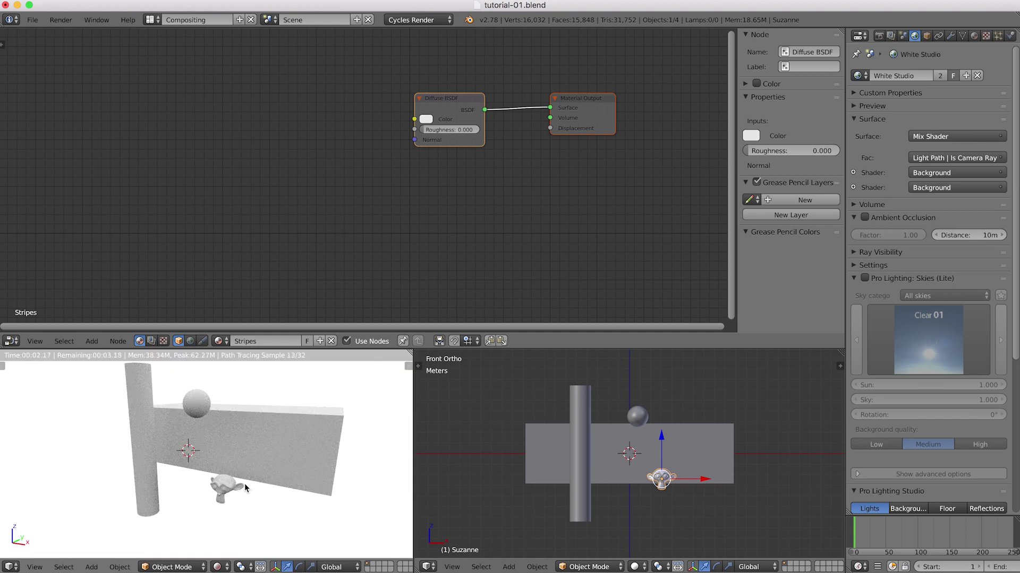
- Link the monkey head's Stripes material to the box, sphere and cylinder
key(shift+z)
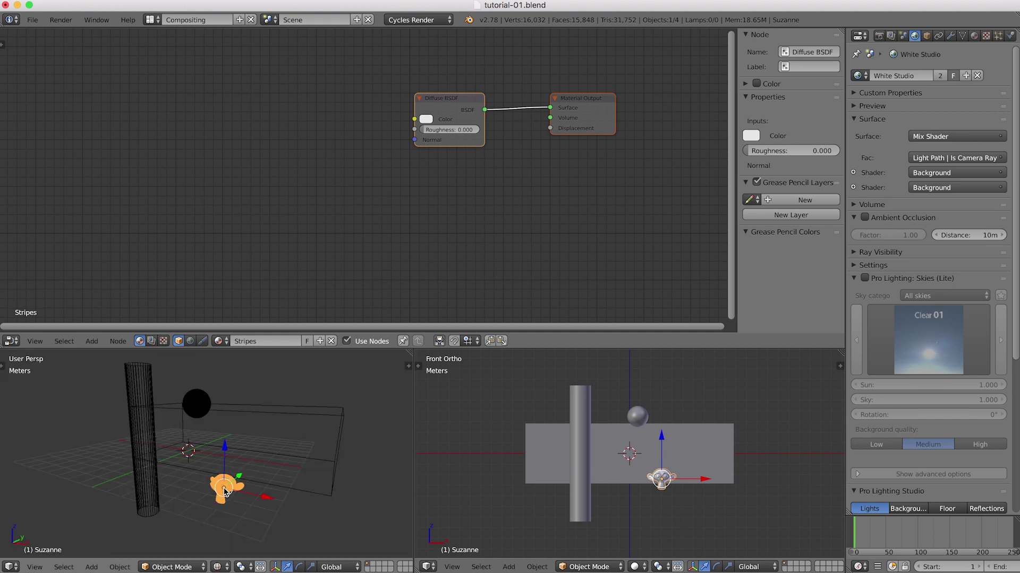
right_click(238, 417)
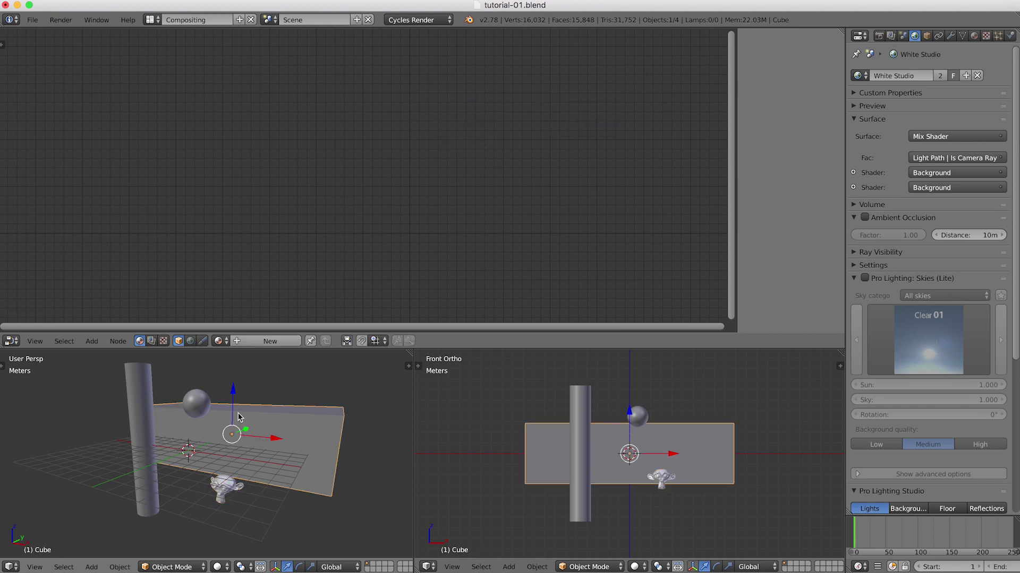
shift+right_click(194, 408)
shift+right_click(148, 426)
shift+right_click(225, 497)
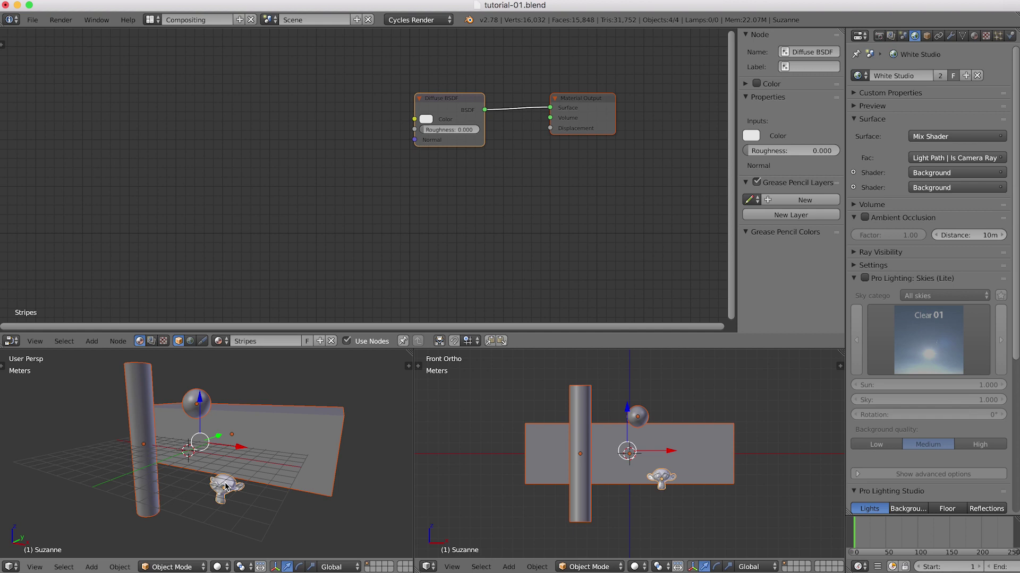
key(ctrl+l)
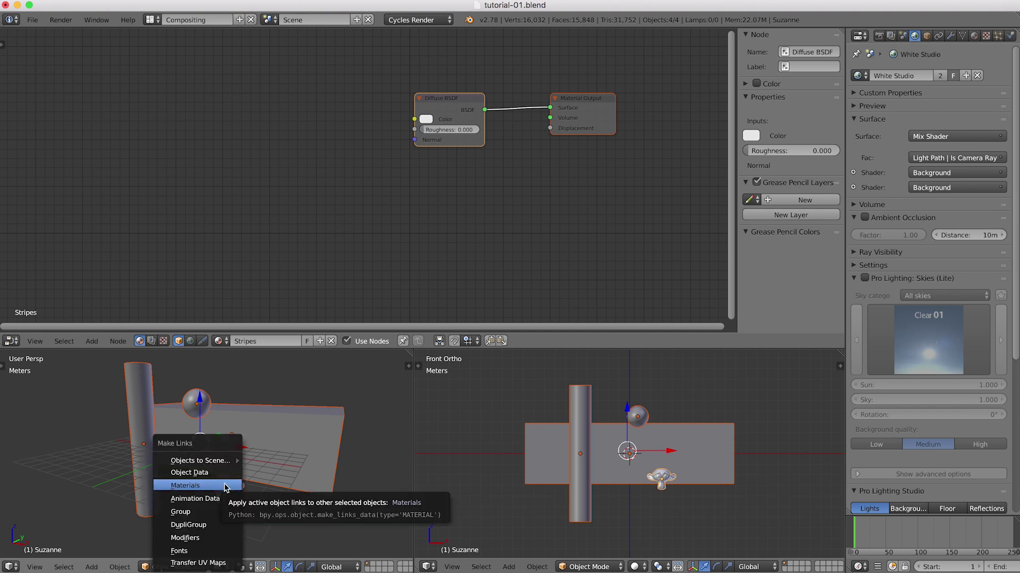
click(225, 487)
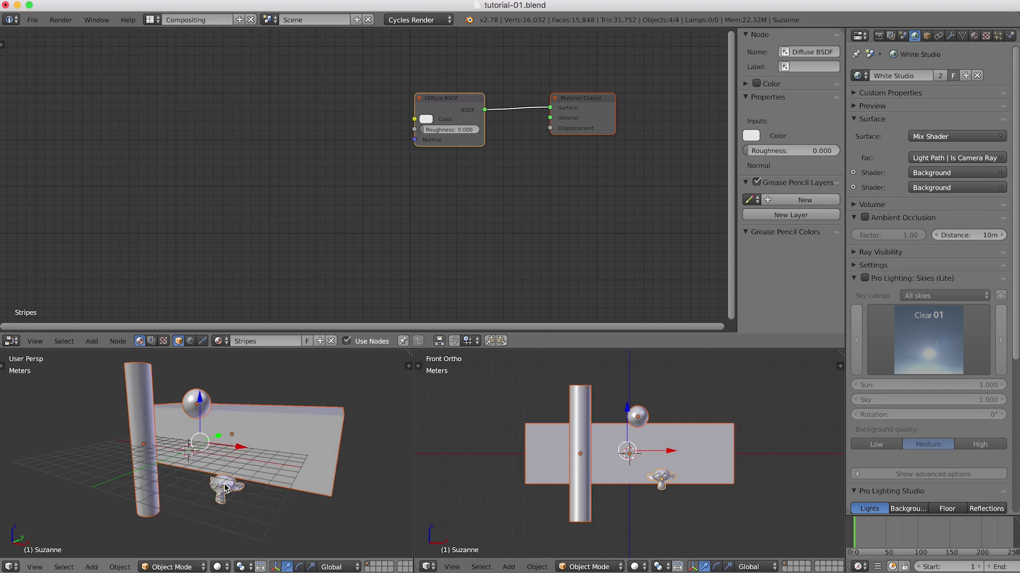
- Select the sphere and the box in turn to check their shared material, and save the scene
right_click(233, 413)
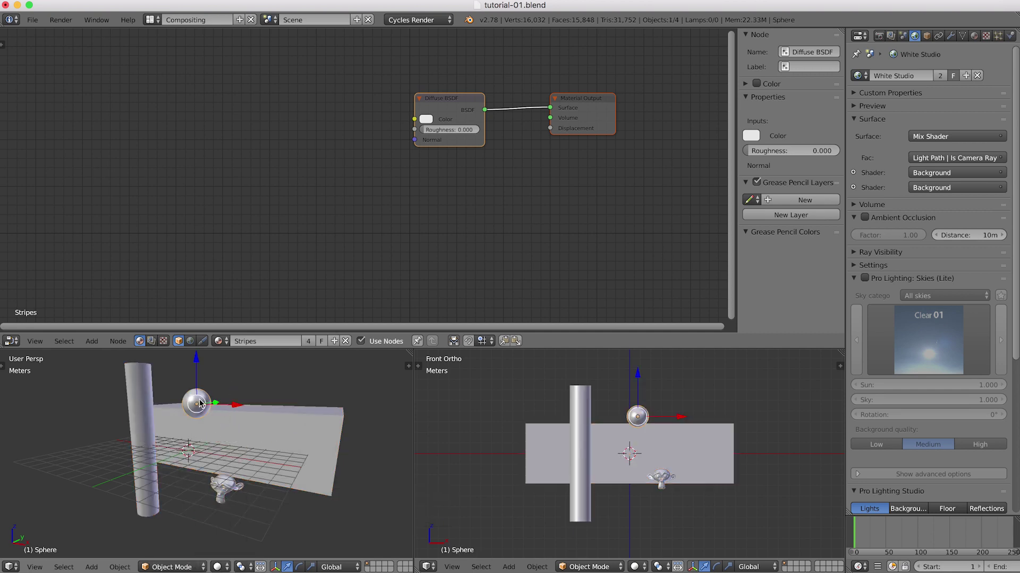
key(ctrl+s)
click(237, 456)
click(455, 106)
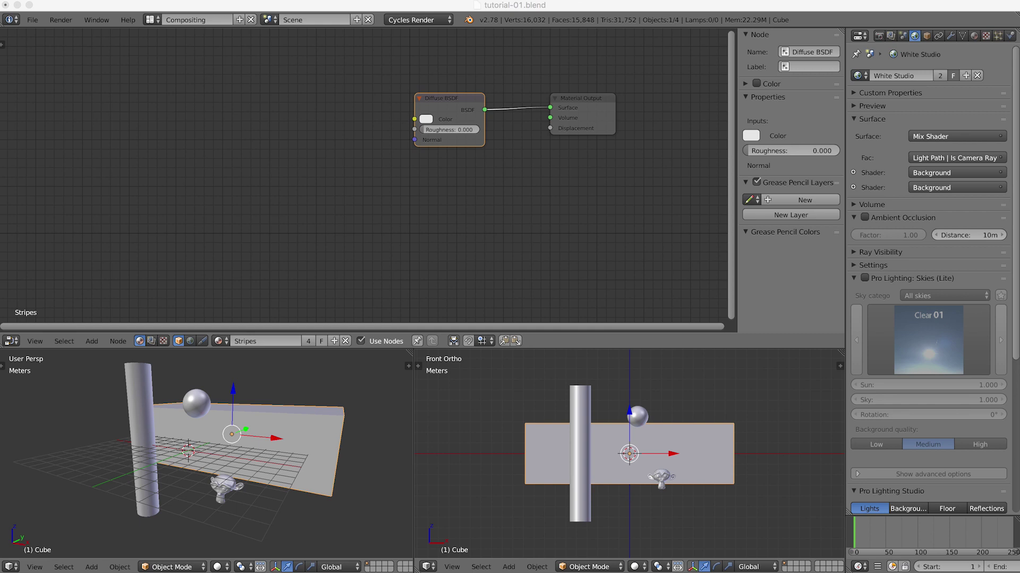
click(493, 142)
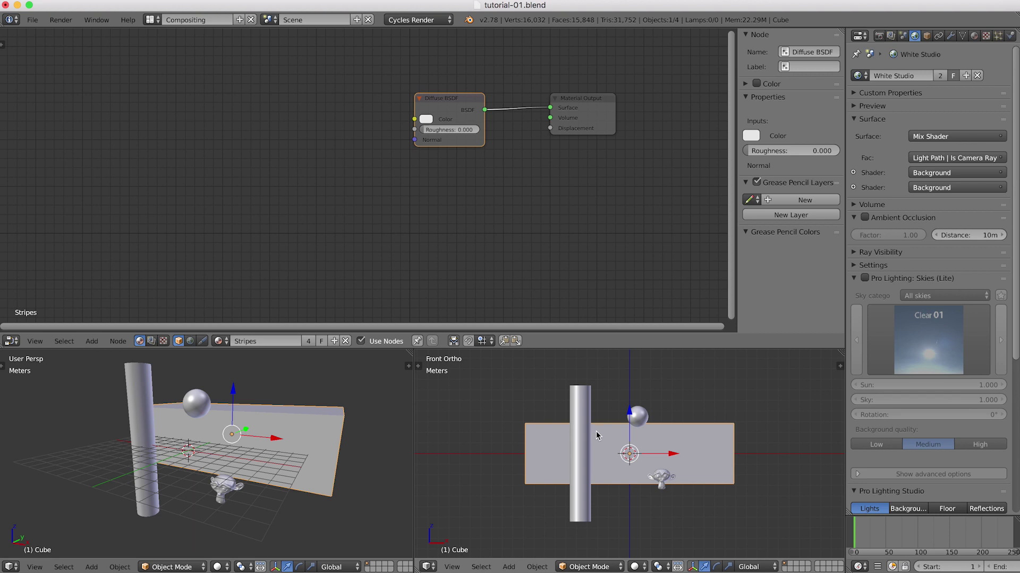
- Set both the front orthographic view and the angled perspective view to Rendered shading
key(shift+z)
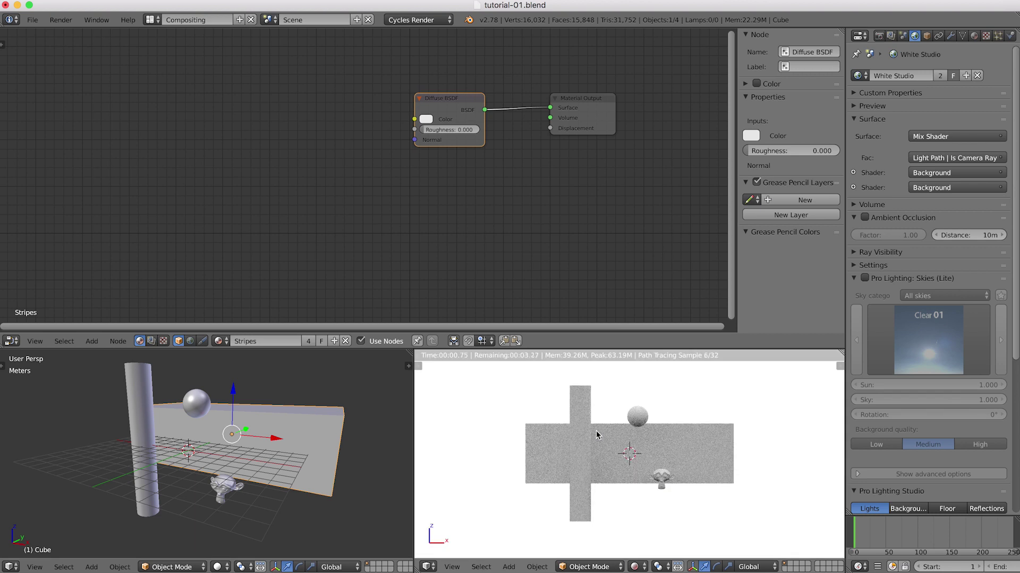
click(640, 569)
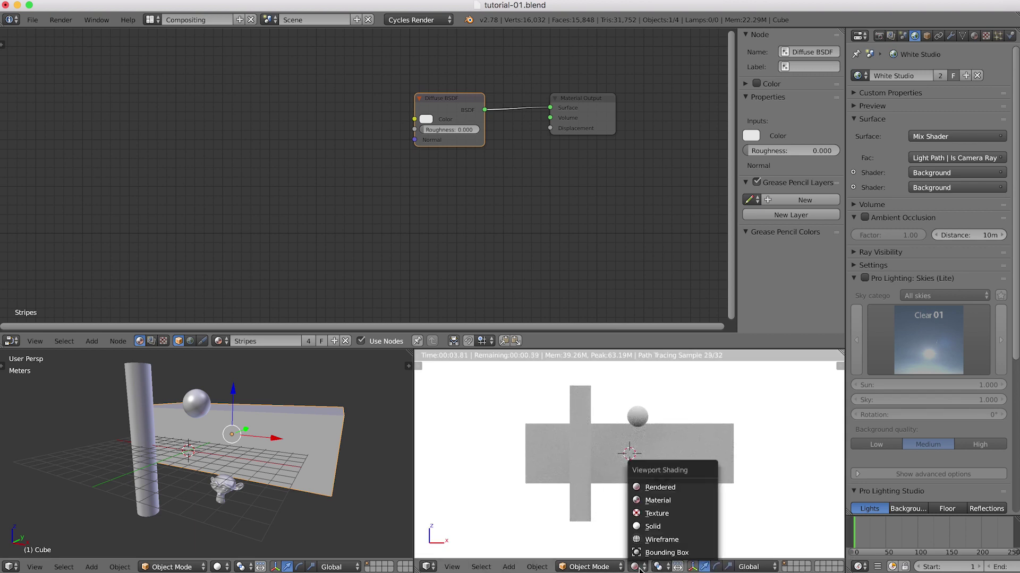
click(661, 488)
click(680, 387)
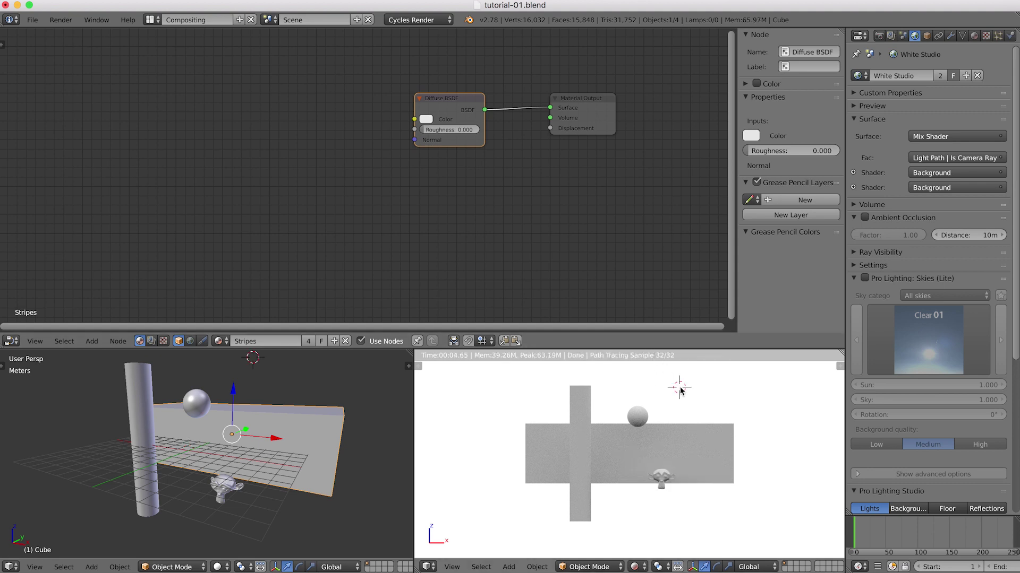
key(shift+z)
key(shift+z)
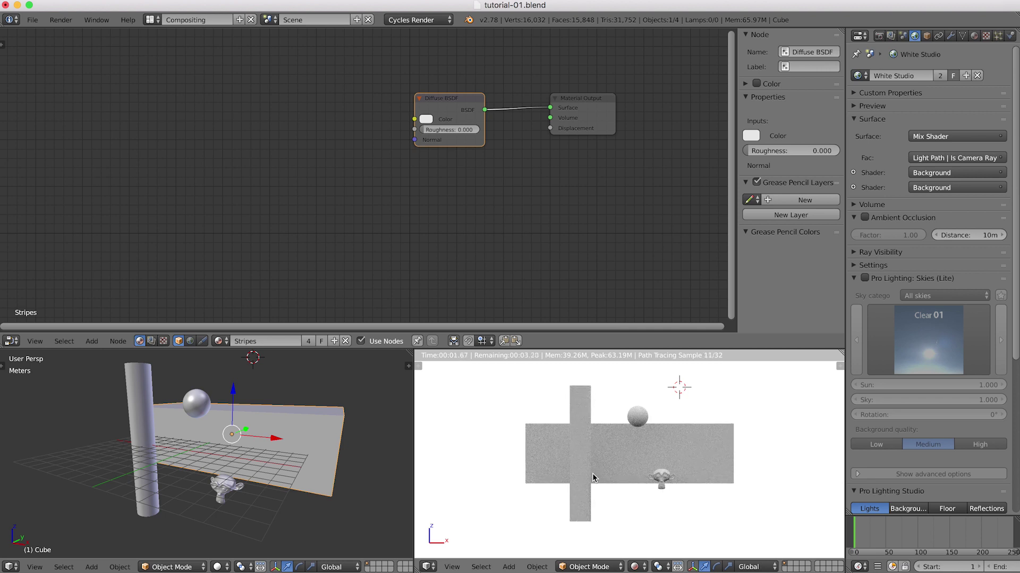
click(229, 567)
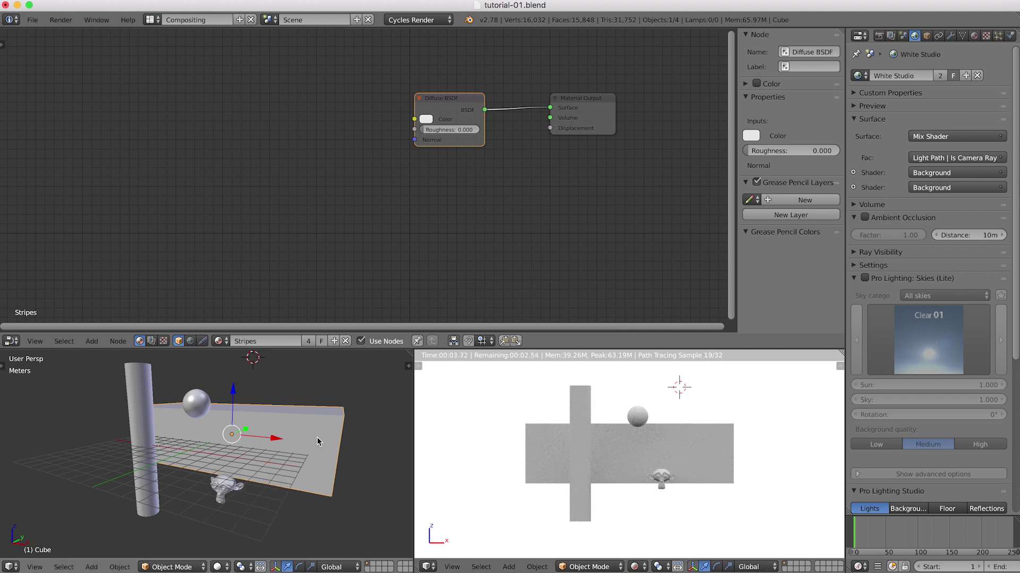
key(shift+z)
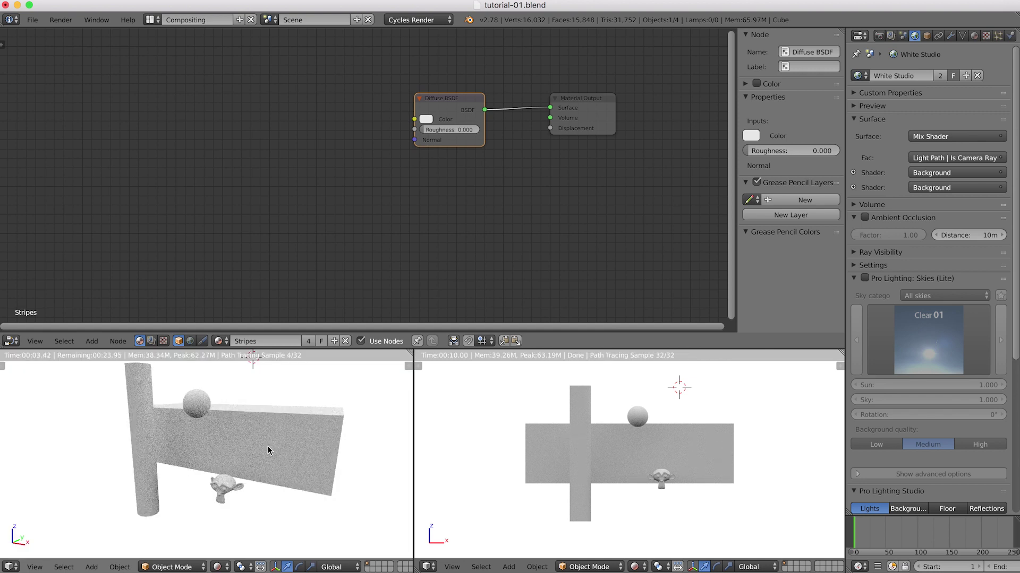
- Set the Cycles sampling to 3 preview samples and 500 render samples, and save the scene
click(892, 35)
click(879, 35)
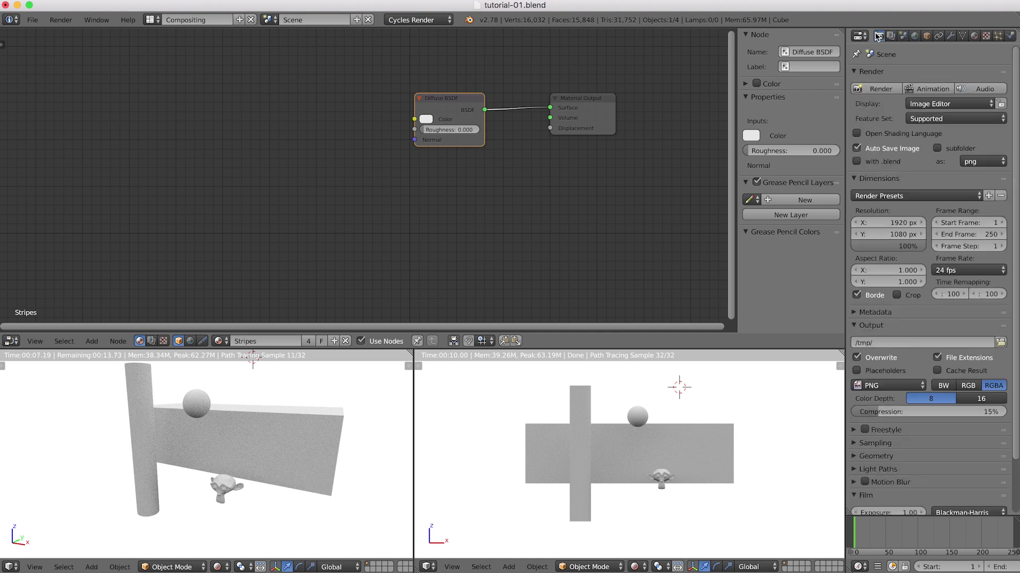
click(913, 443)
scroll(913, 444, down, 3)
click(992, 469)
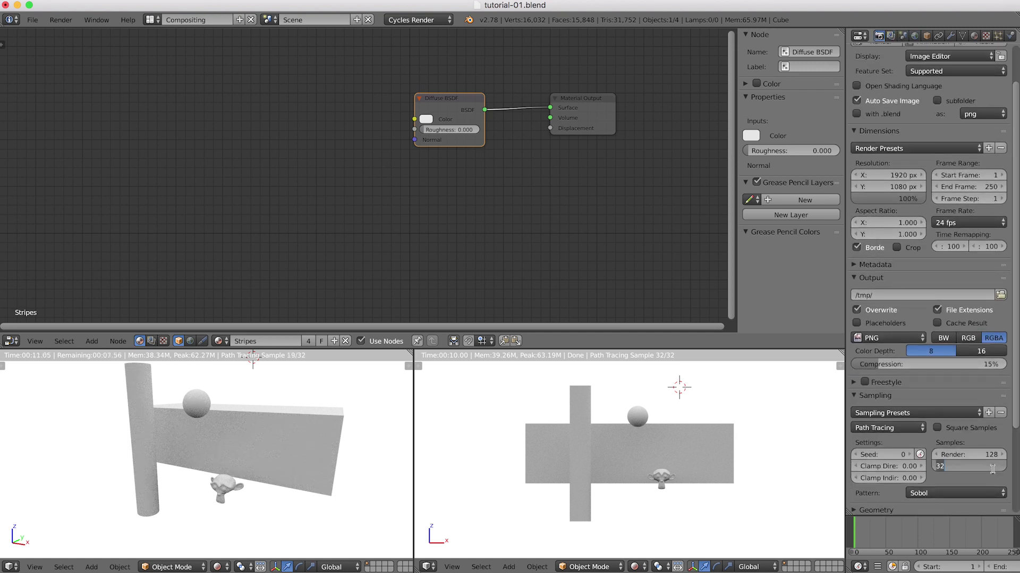
text(3)
key(Return)
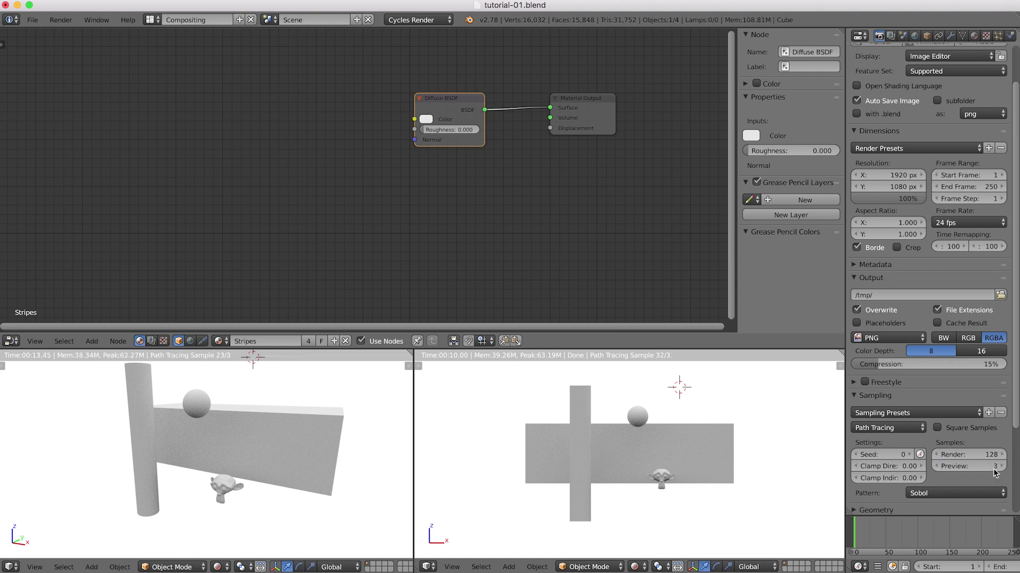
click(985, 453)
text(100)
key(Return)
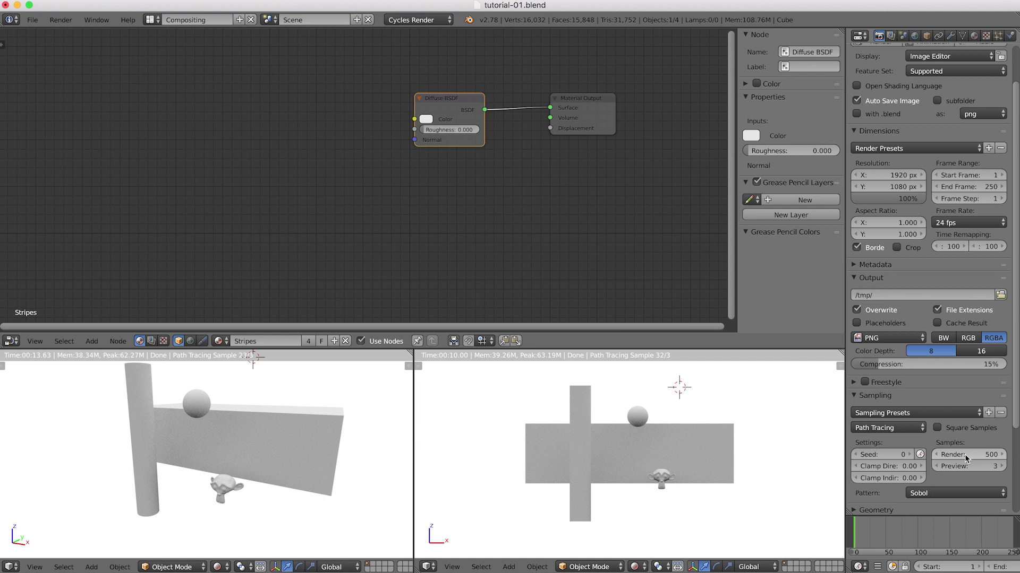
key(ctrl+s)
click(441, 392)
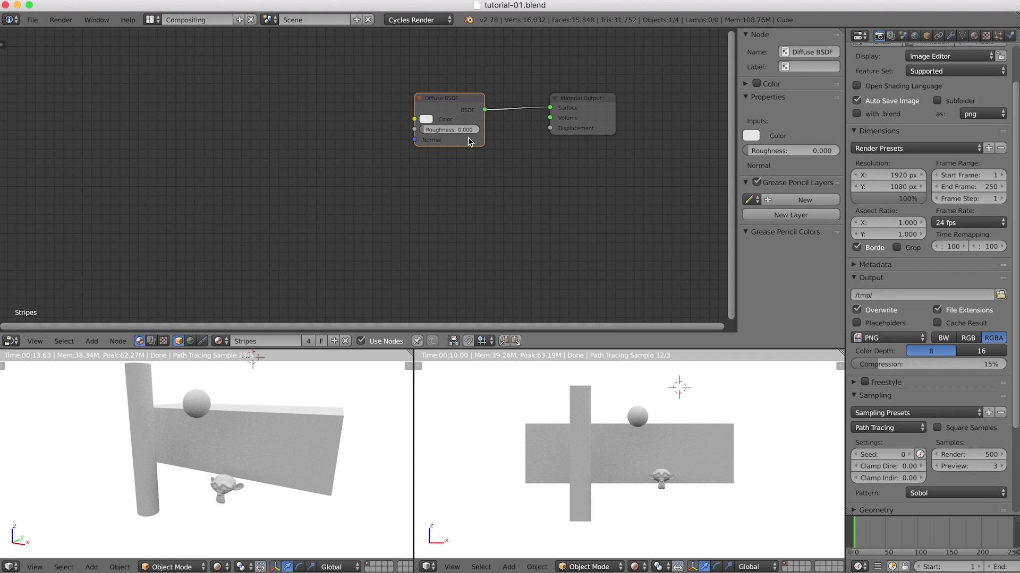
- Add a ColorRamp node before the Diffuse BSDF and connect its Color output to the shader's Color input
middle_drag(472, 169, 484, 169)
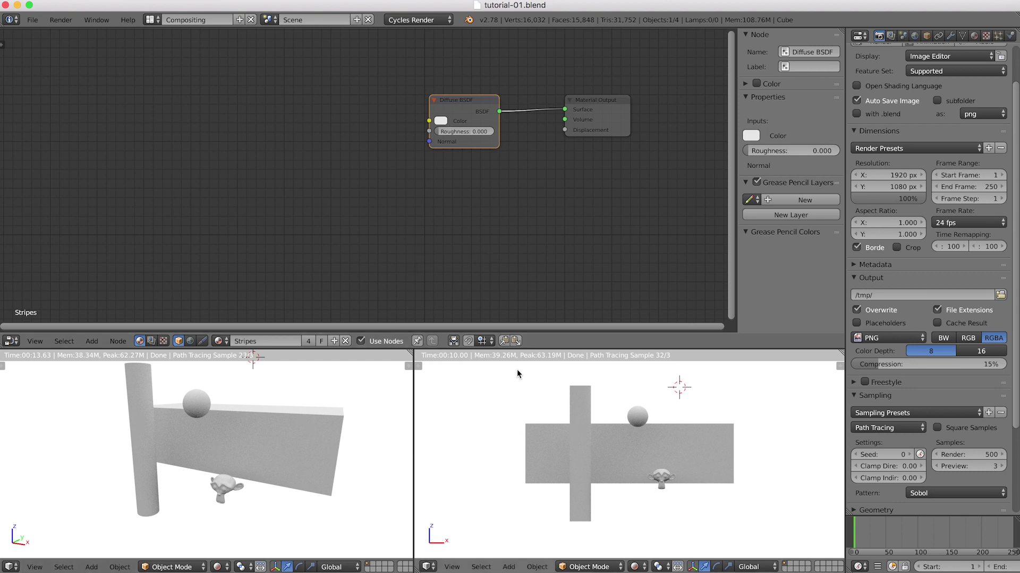
scroll(585, 410, up, 3)
scroll(628, 463, down, 1)
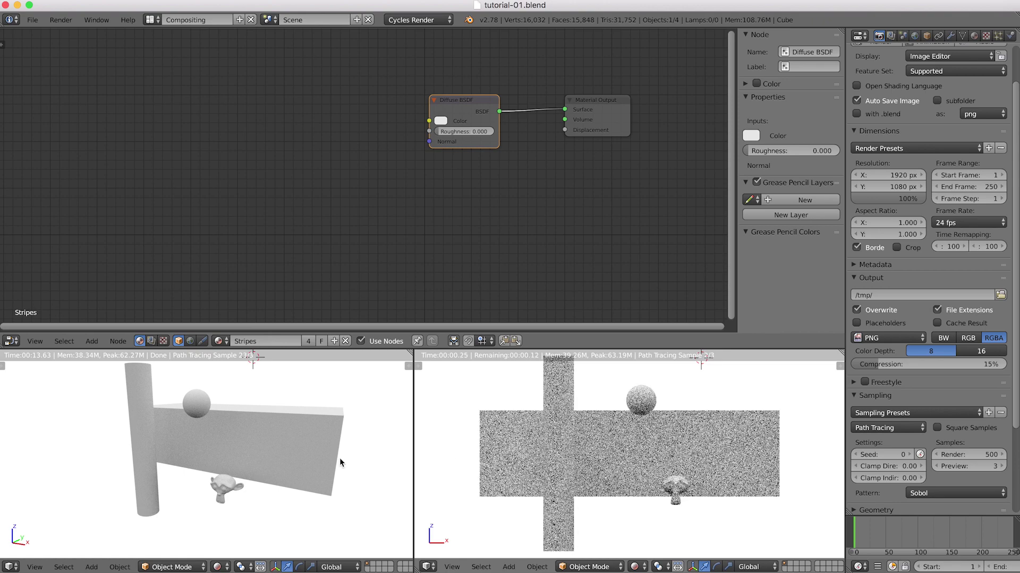
scroll(254, 465, up, 2)
scroll(253, 465, up, 1)
shift+middle_drag(253, 465, 227, 459)
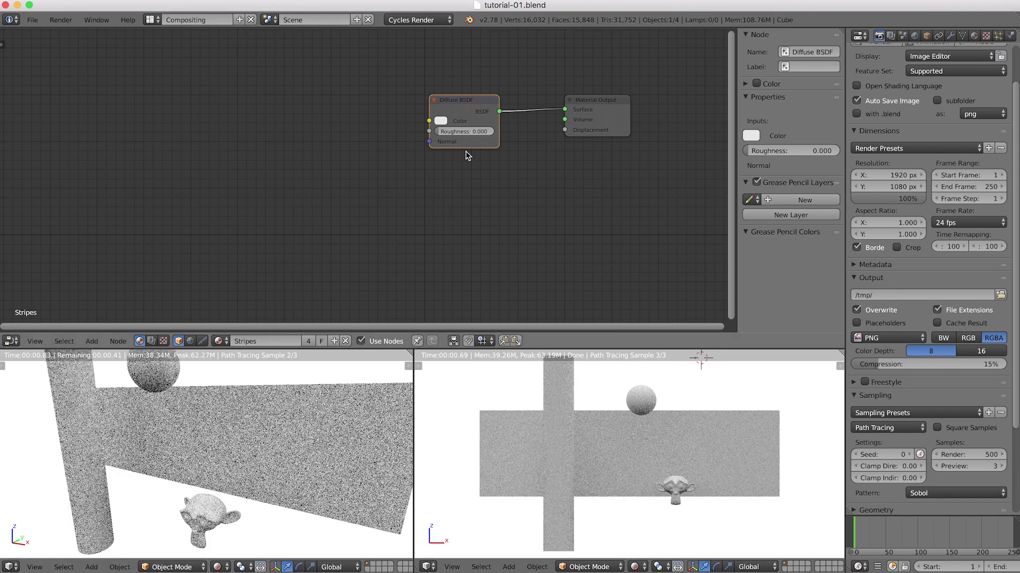
key(shift+a)
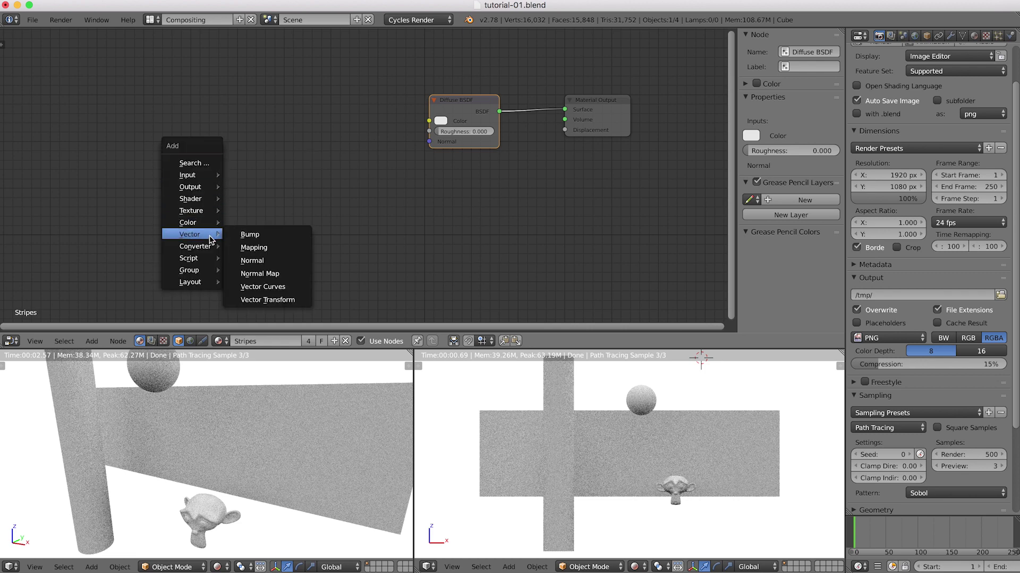
mouse_move(211, 248)
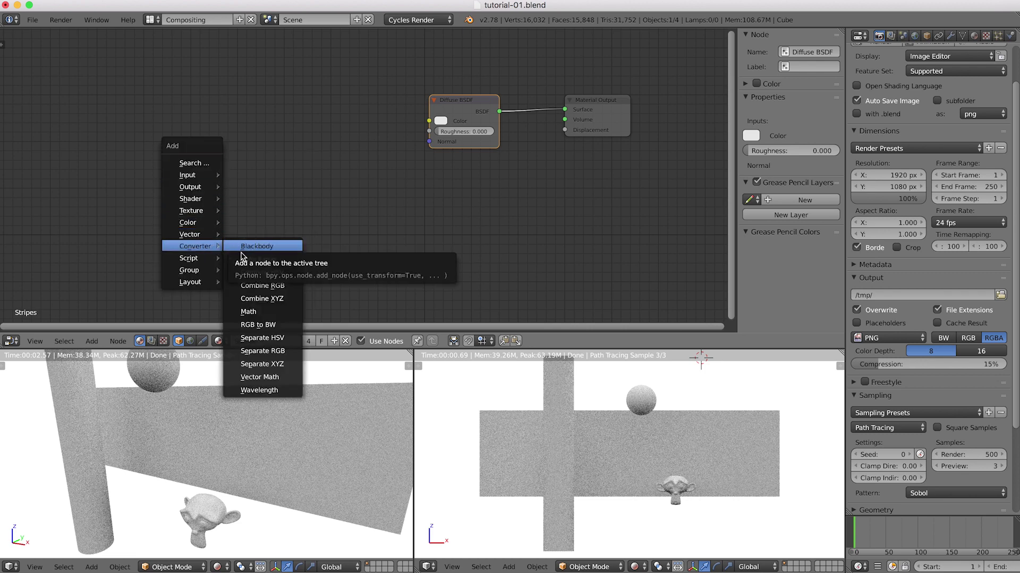
click(261, 259)
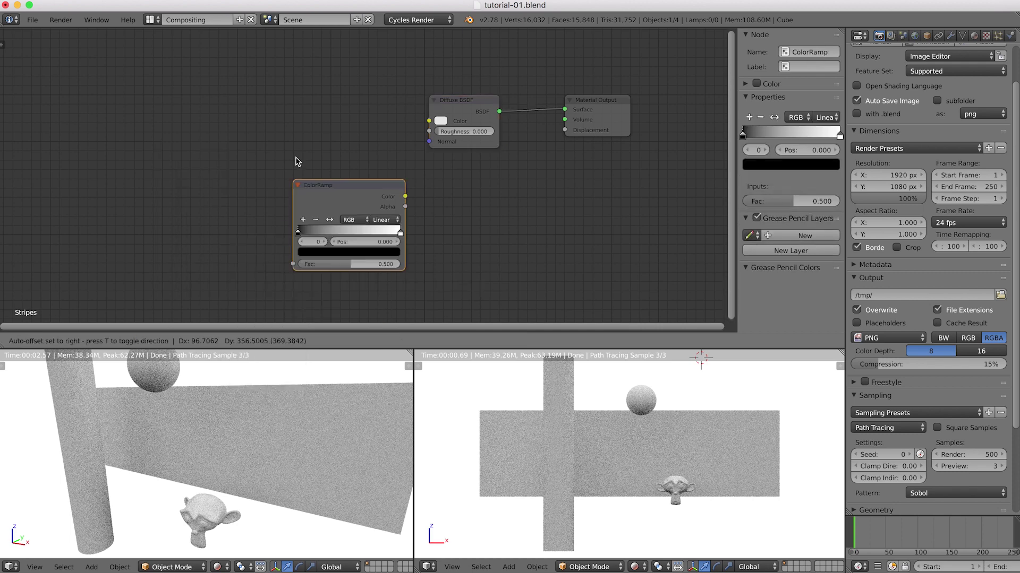
click(288, 111)
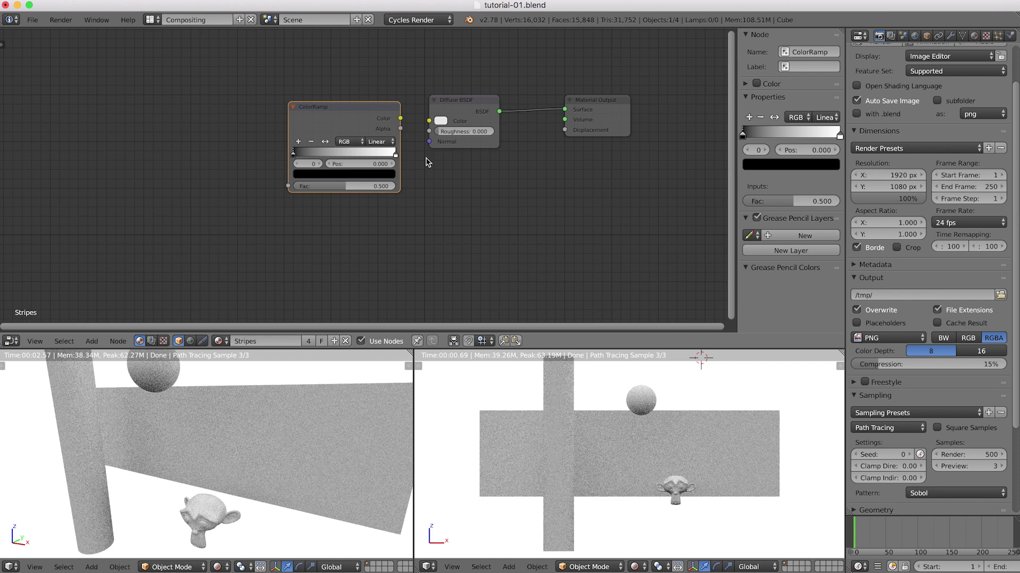
drag(401, 118, 429, 120)
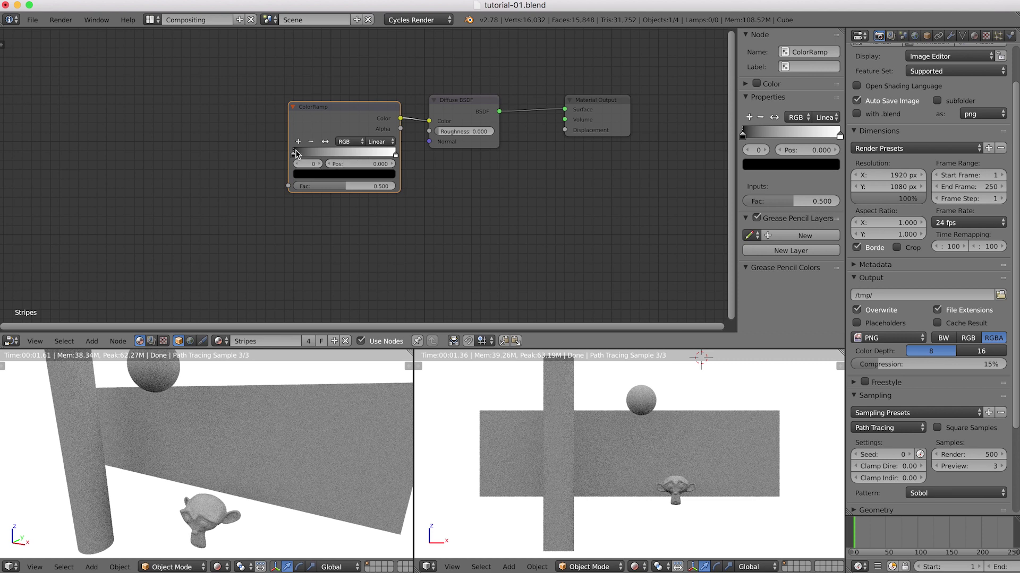
- Set the ColorRamp's first color stop to a bright magenta
click(313, 181)
drag(375, 104, 375, 43)
drag(340, 106, 361, 99)
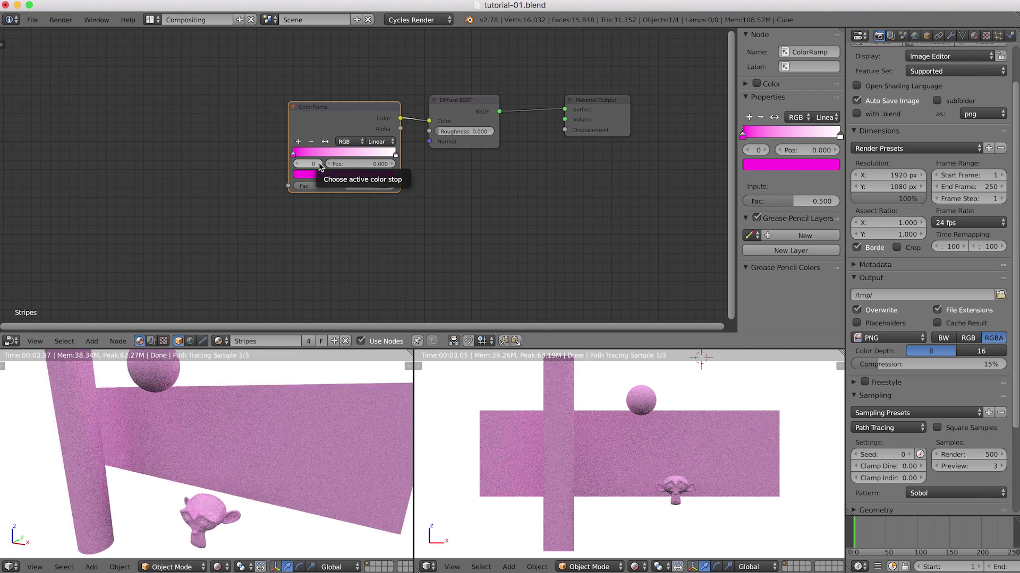
- Select the ColorRamp's end stop and set its color to bright green
click(319, 164)
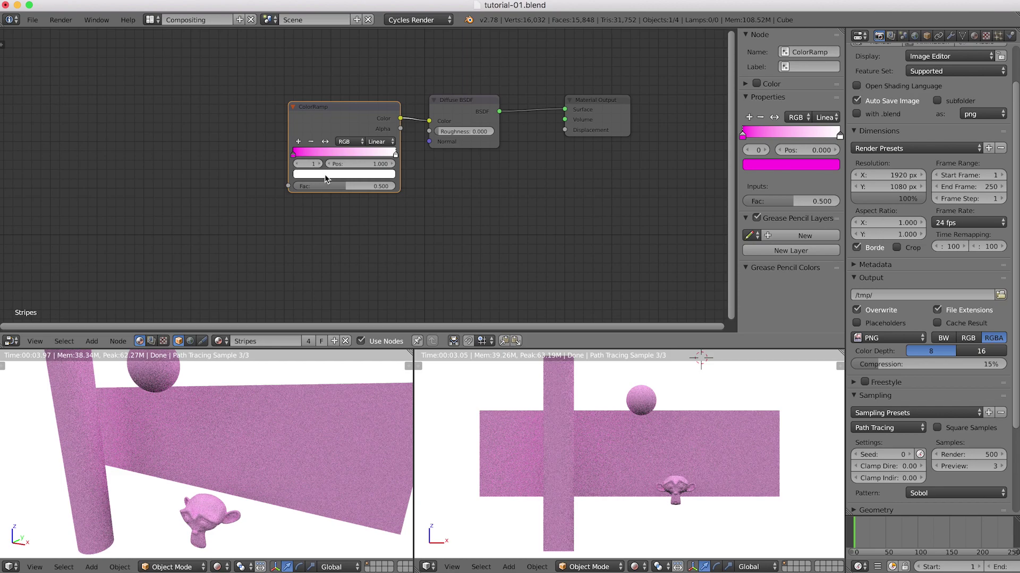
click(324, 174)
mouse_move(334, 72)
mouse_down()
mouse_move(364, 58)
mouse_move(314, 44)
mouse_up()
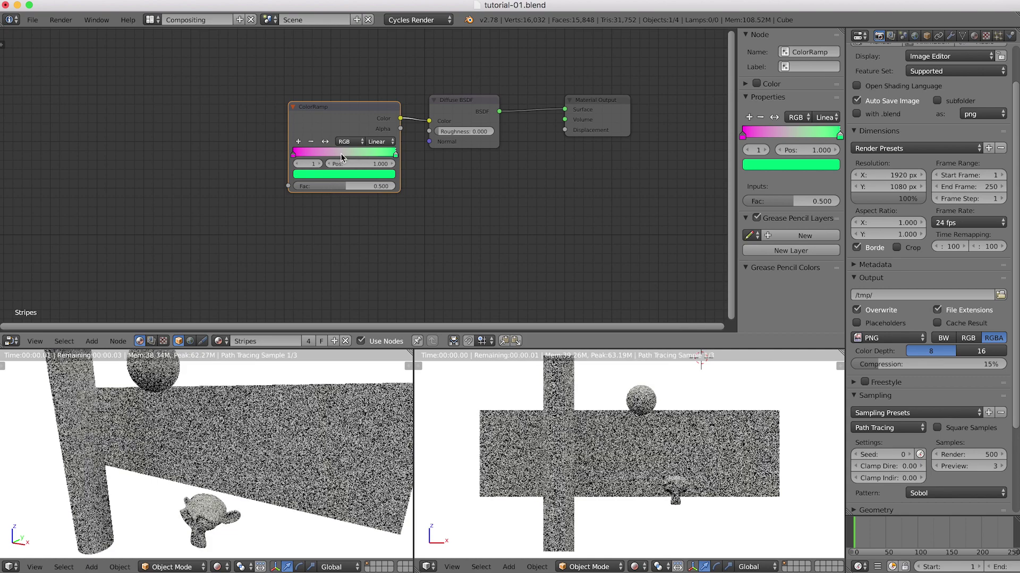
- Try a dark red color stop at position 0.500 on the ColorRamp, and remove that stop again
click(299, 141)
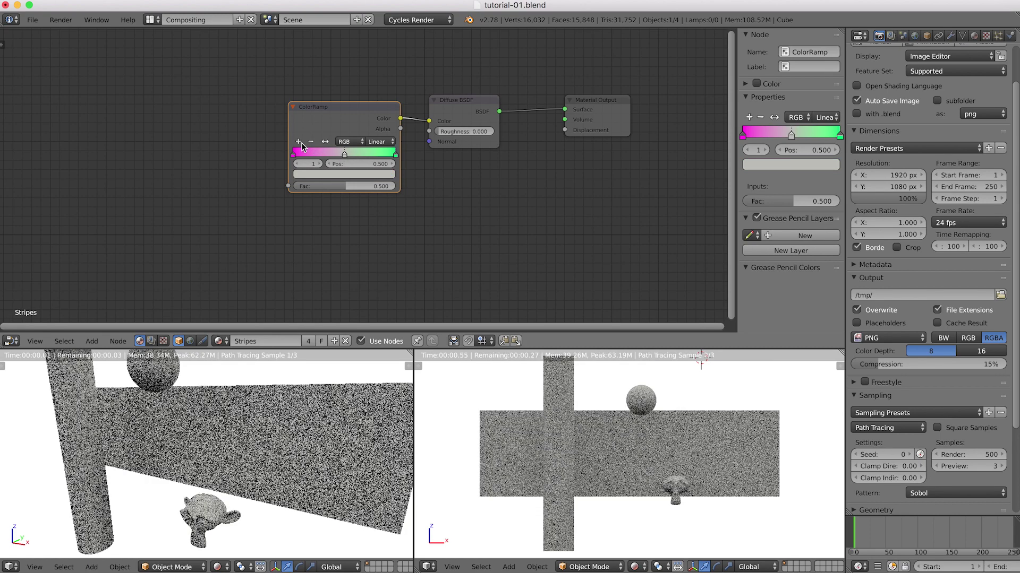
click(334, 174)
click(330, 106)
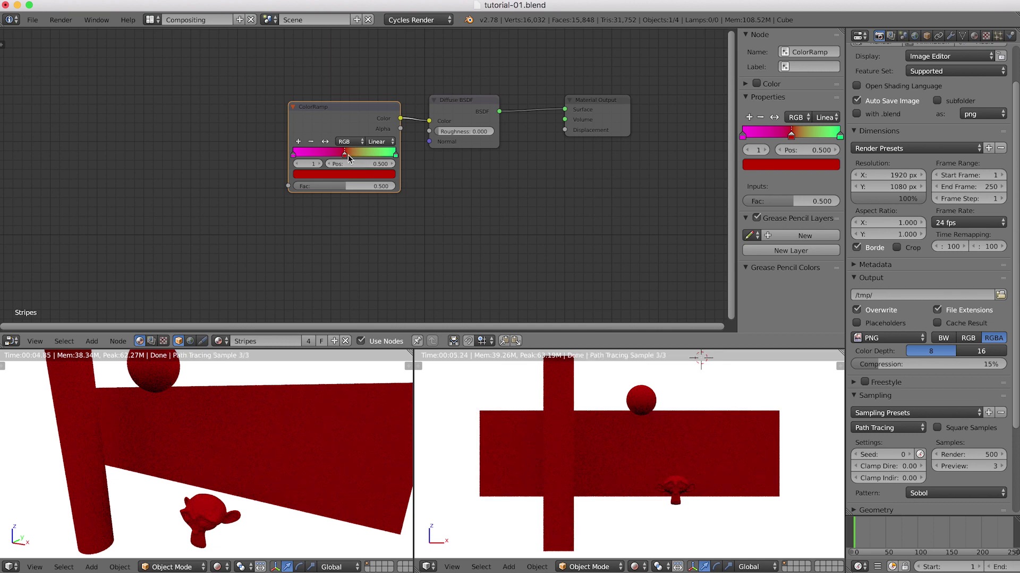
click(311, 141)
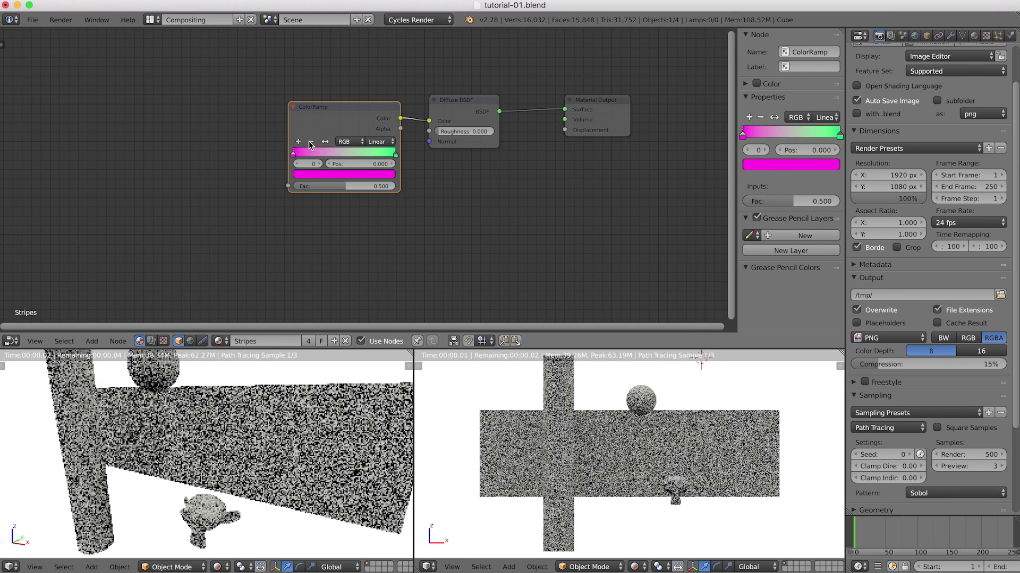
- Change the ColorRamp's first color stop to orange
click(317, 175)
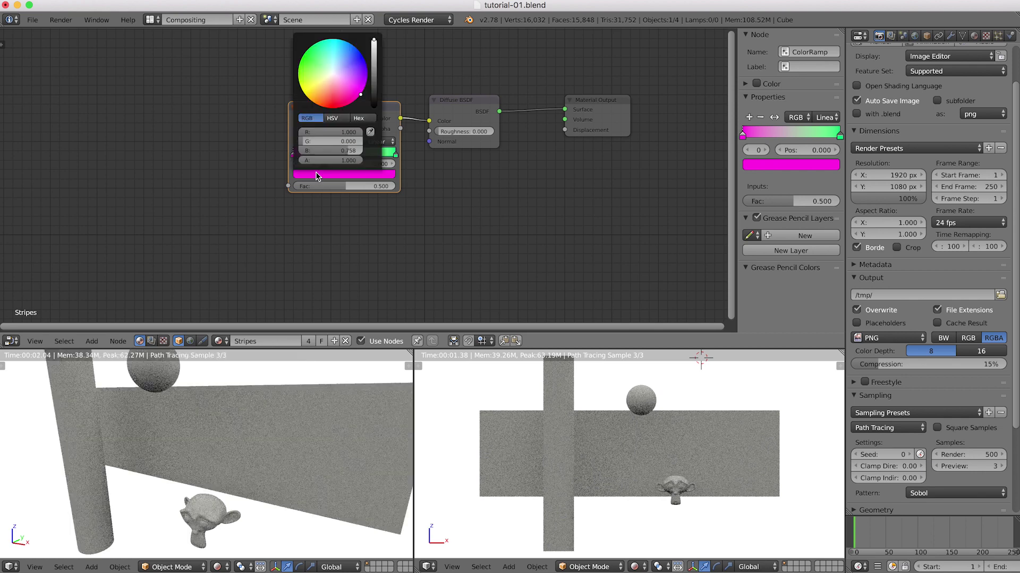
drag(327, 105, 321, 104)
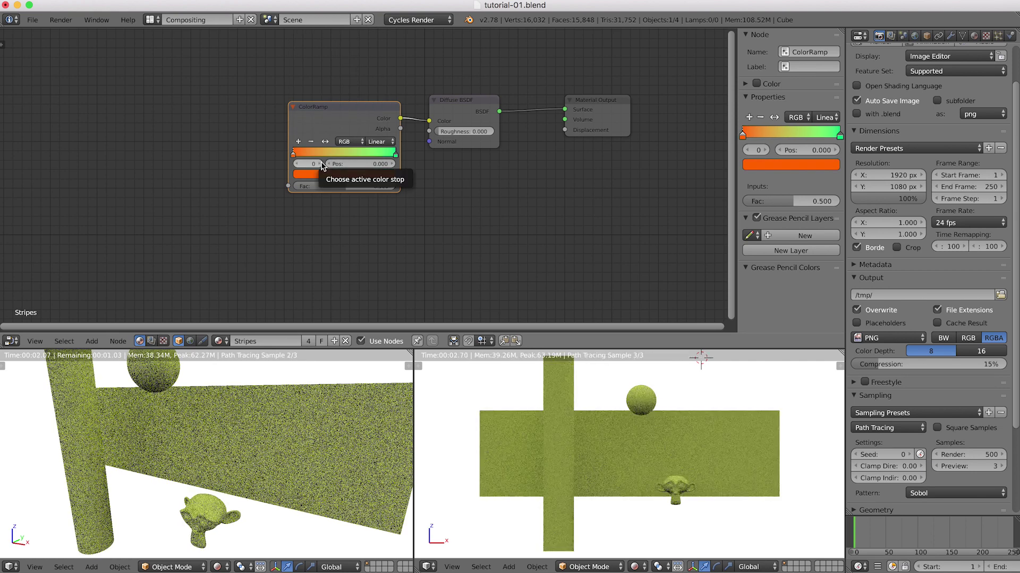
- Select the ColorRamp's end stop and change its color to bright yellow
click(320, 164)
click(340, 174)
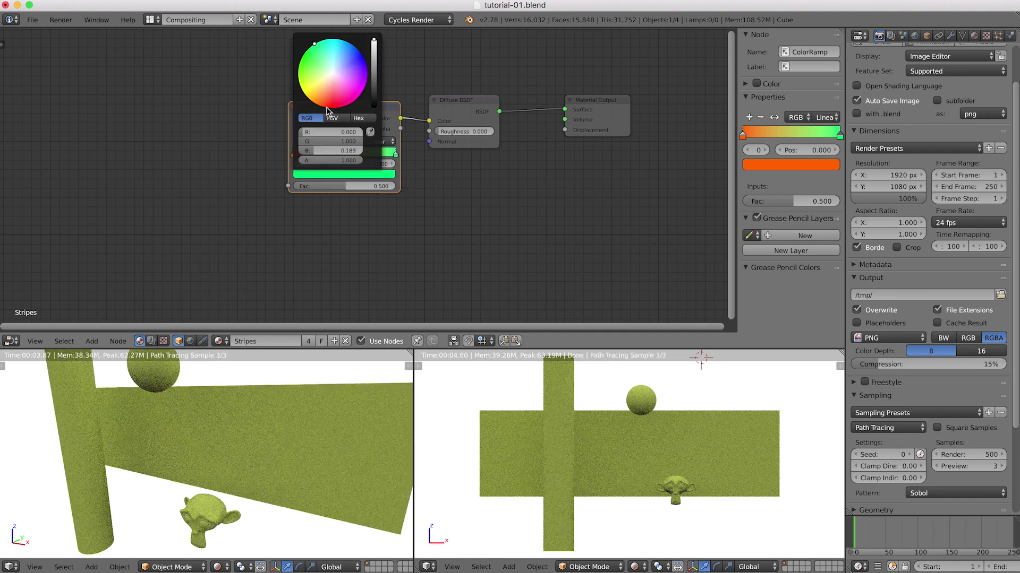
drag(316, 103, 302, 90)
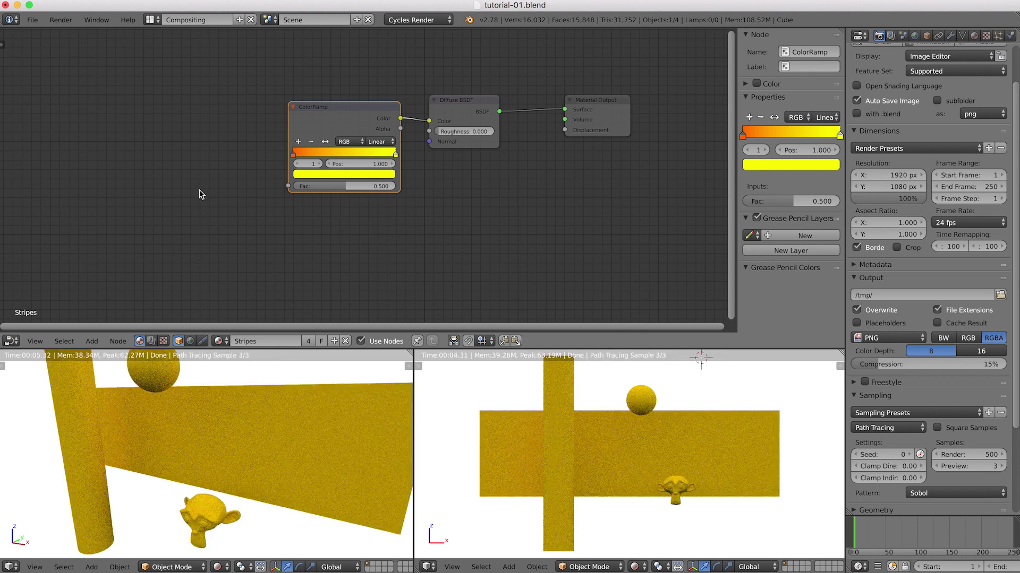
- Add a Gradient Texture node before the ColorRamp and connect its Fac output to the ColorRamp's Fac input
key(shift+a)
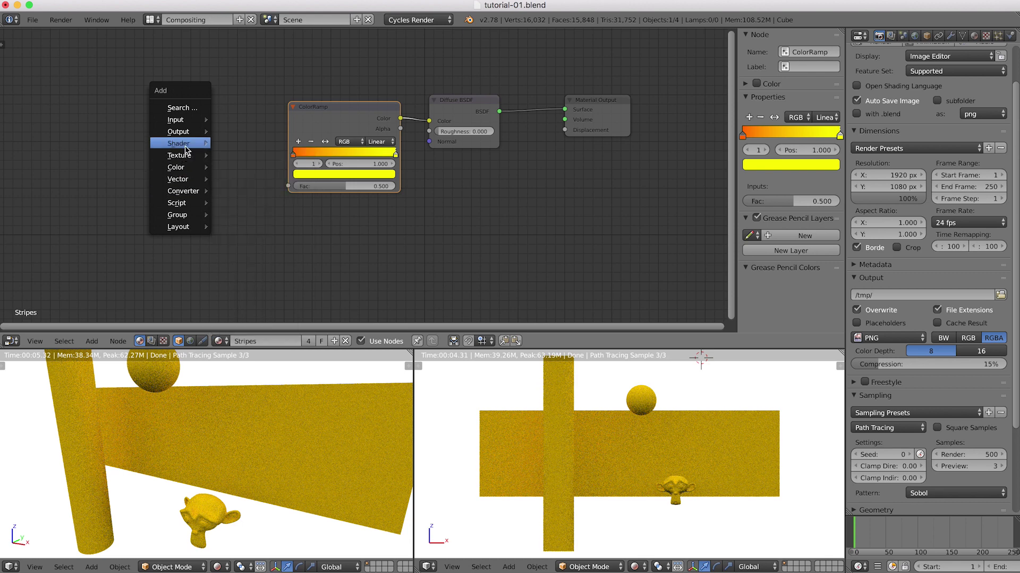
mouse_move(180, 155)
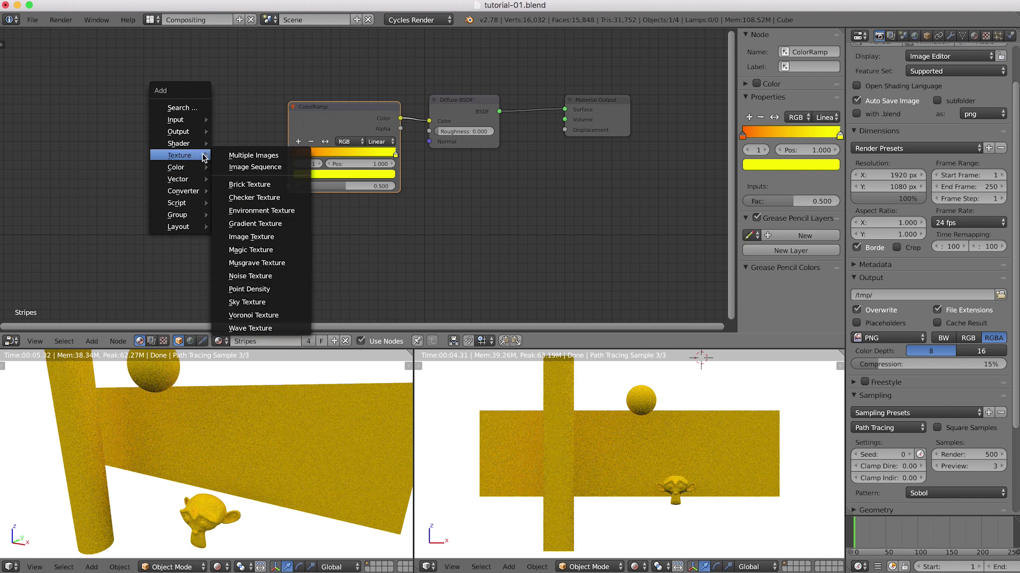
click(268, 223)
click(189, 122)
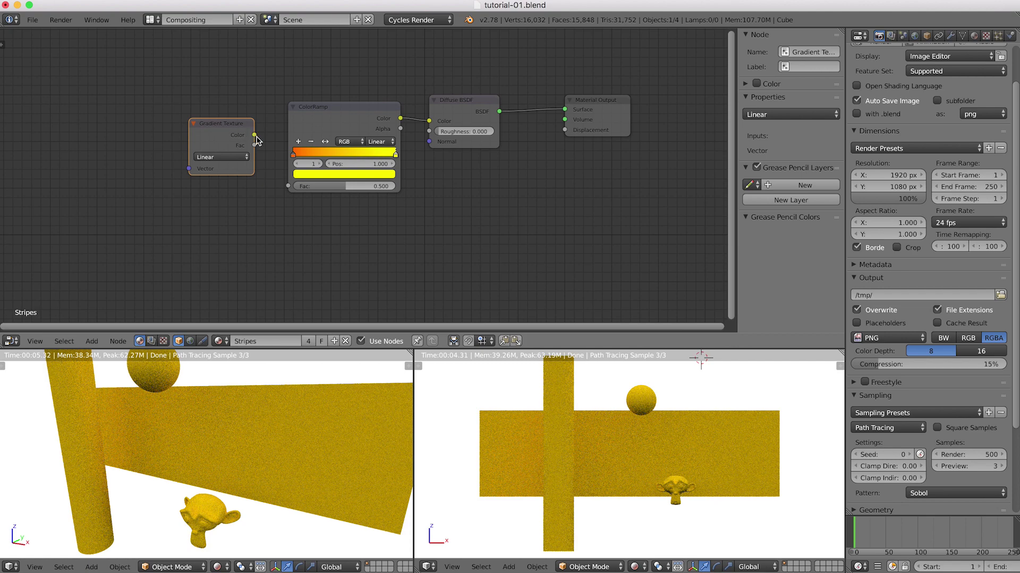
drag(255, 147, 288, 185)
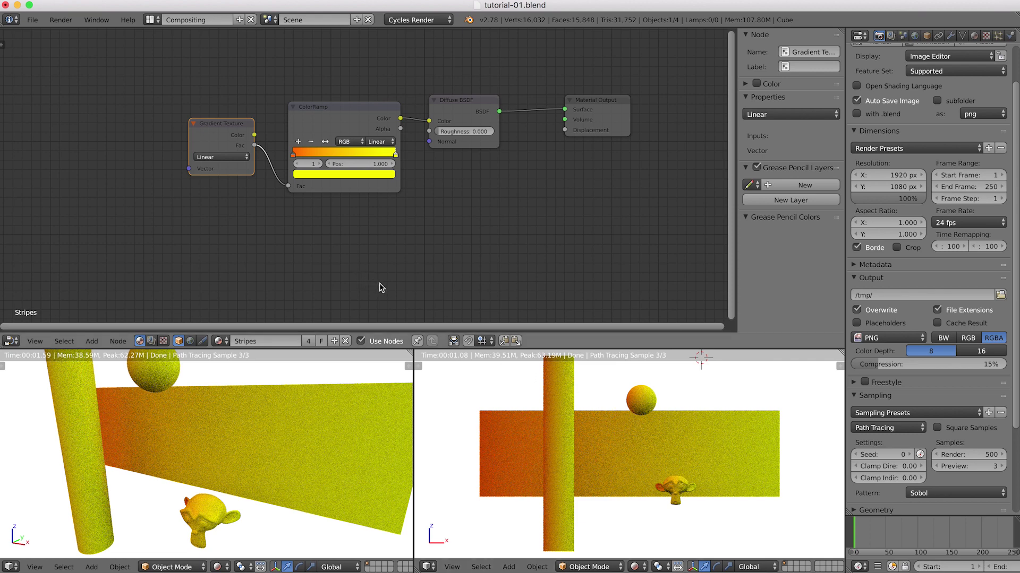
- Scale the spacing of all material nodes closer together and move the whole group near the middle of the node editor
key(a)
key(a)
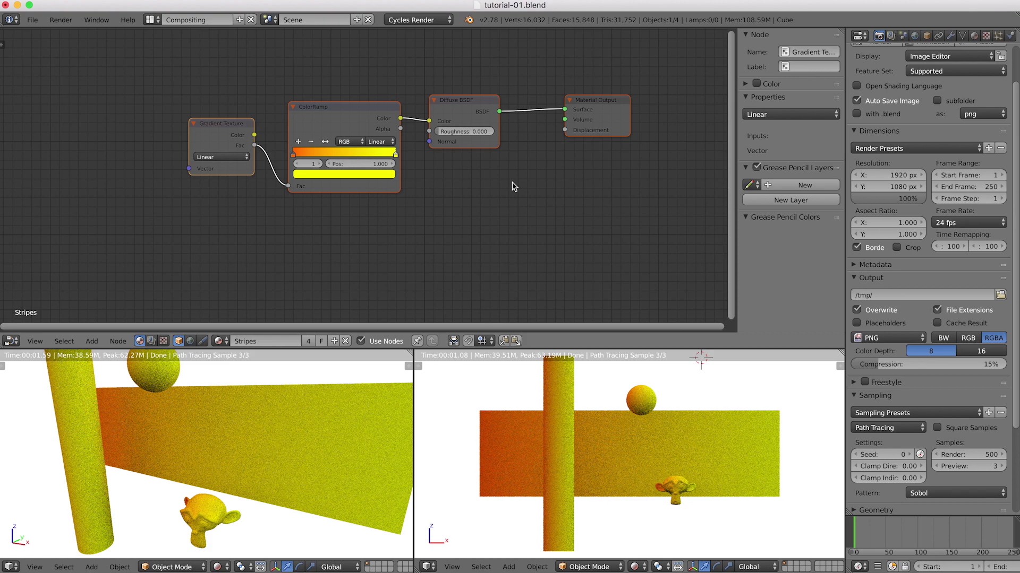
key(s)
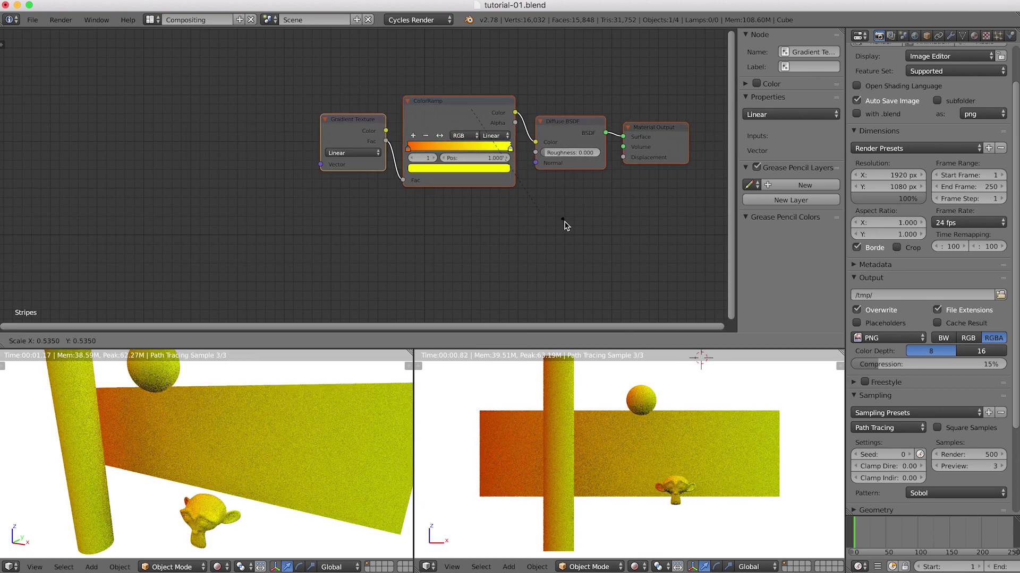
key(g)
click(483, 263)
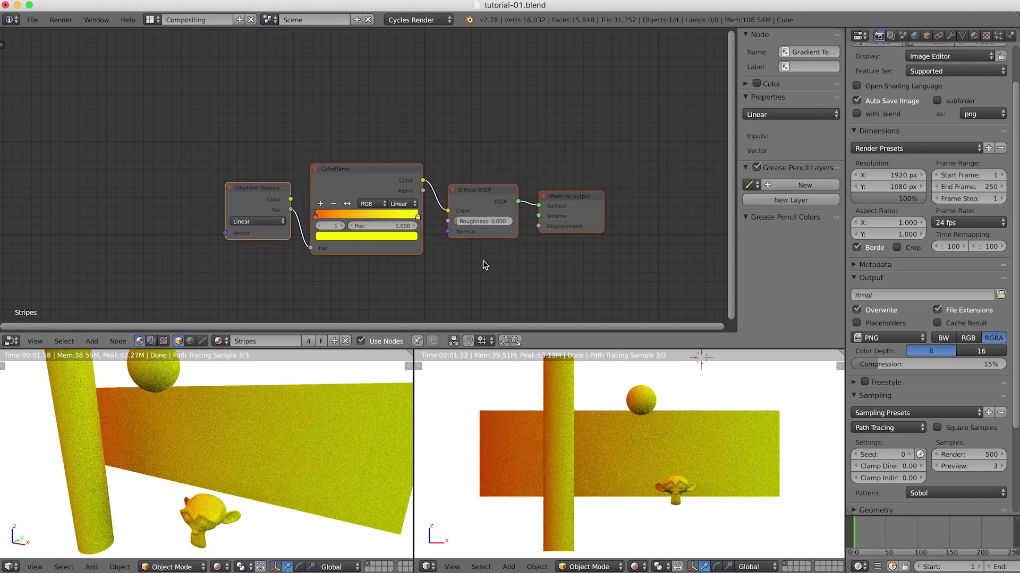
key(a)
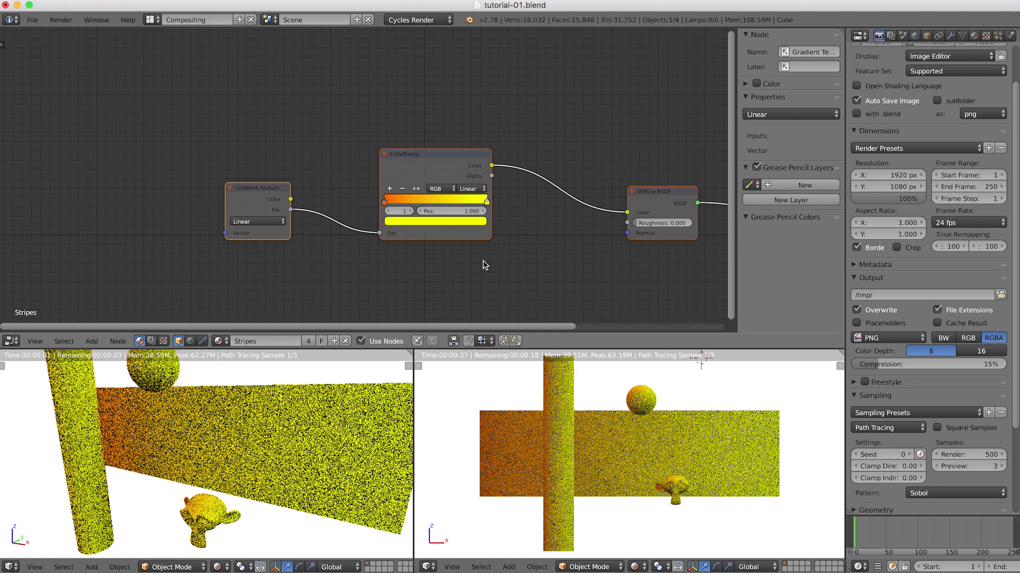
key(s)
click(604, 250)
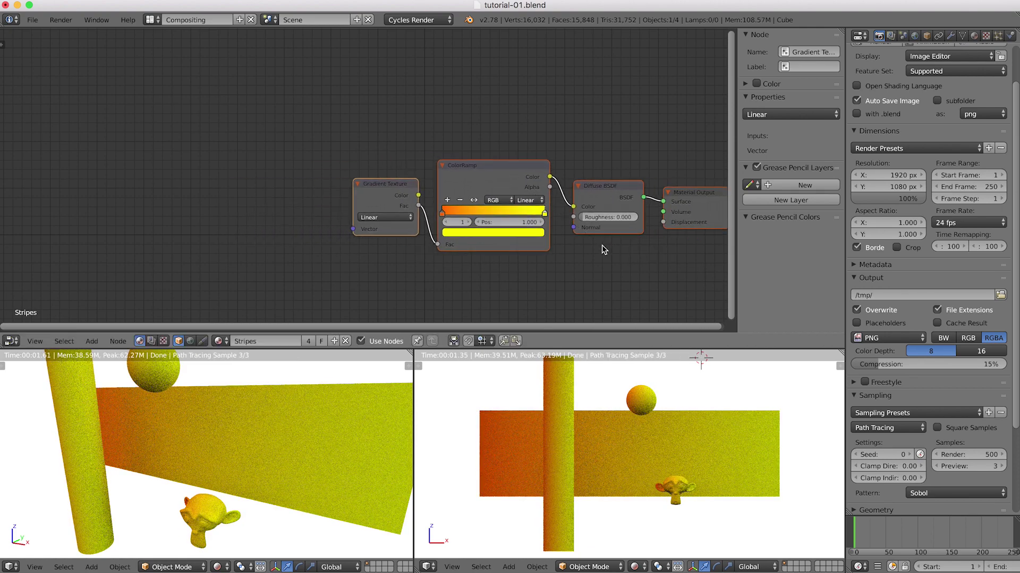
key(g)
click(464, 291)
key(a)
middle_drag(500, 303, 519, 266)
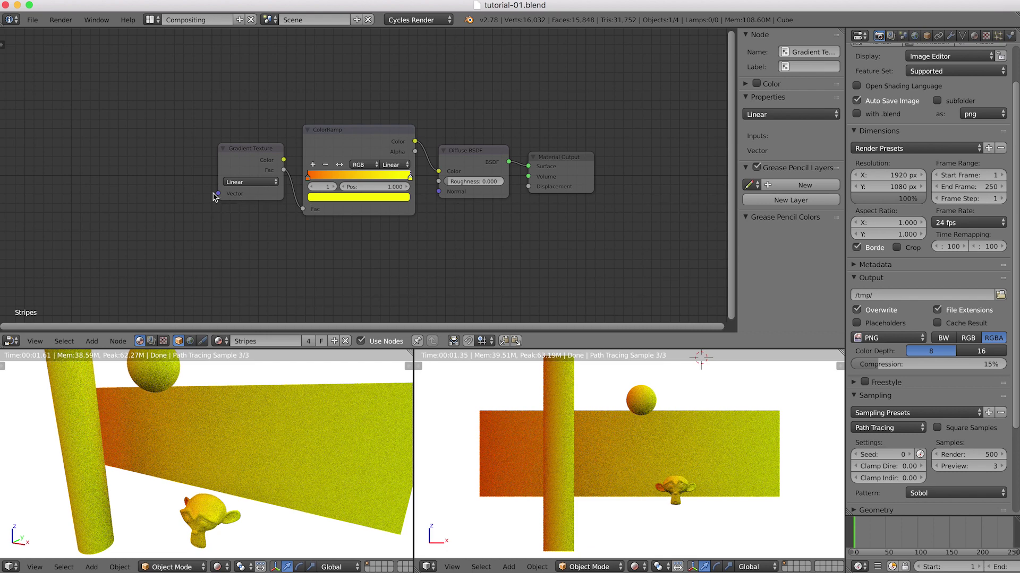
- Add a Texture Coordinate node before the Gradient Texture and connect its Generated output to the Vector input
key(shift+a)
mouse_move(172, 237)
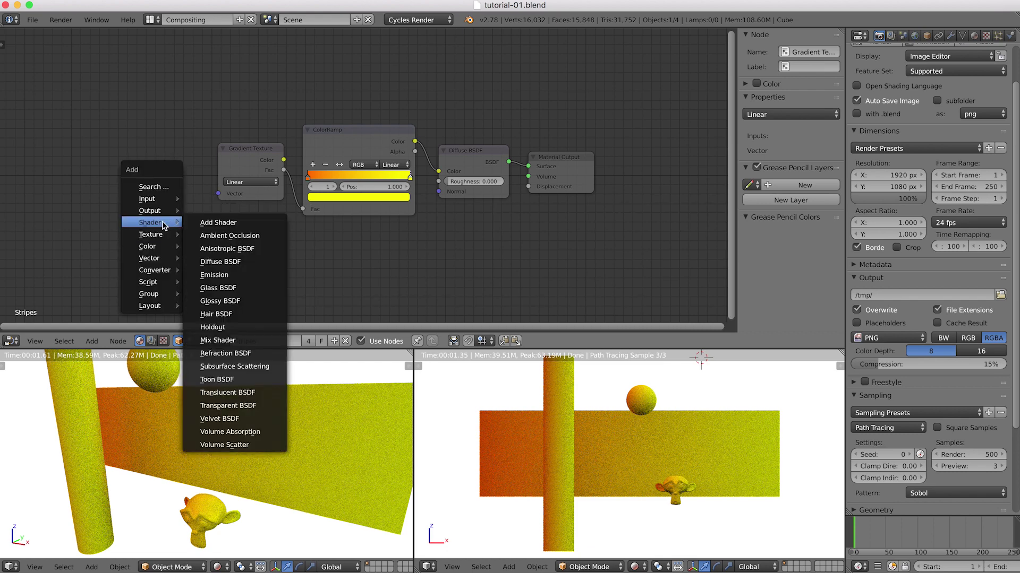
mouse_move(165, 201)
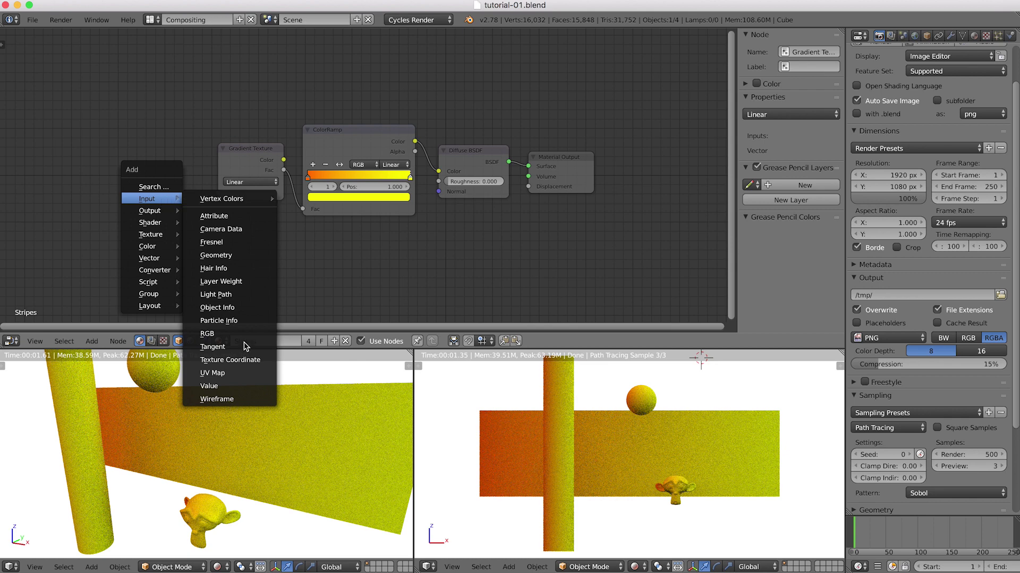
click(230, 360)
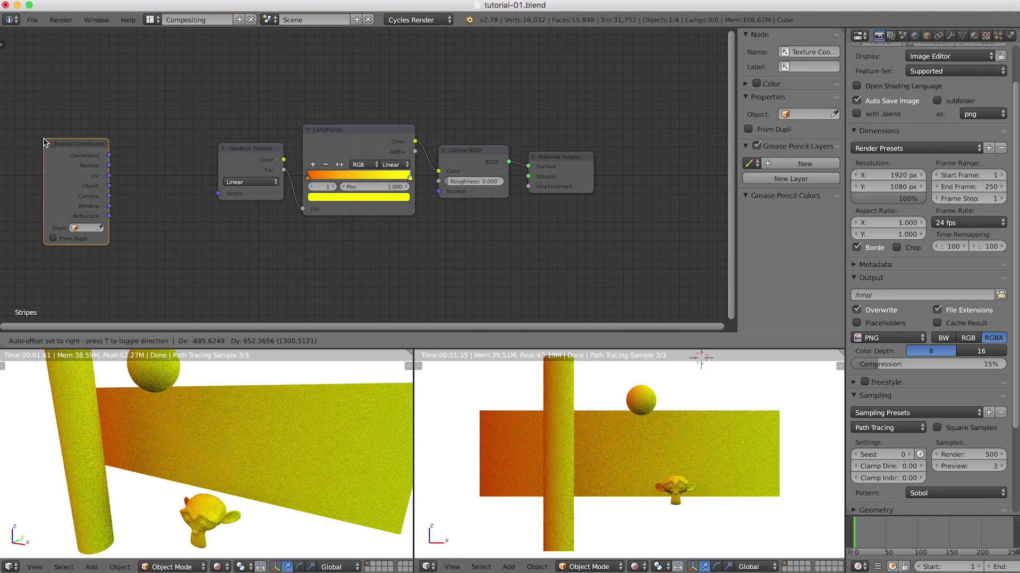
click(45, 142)
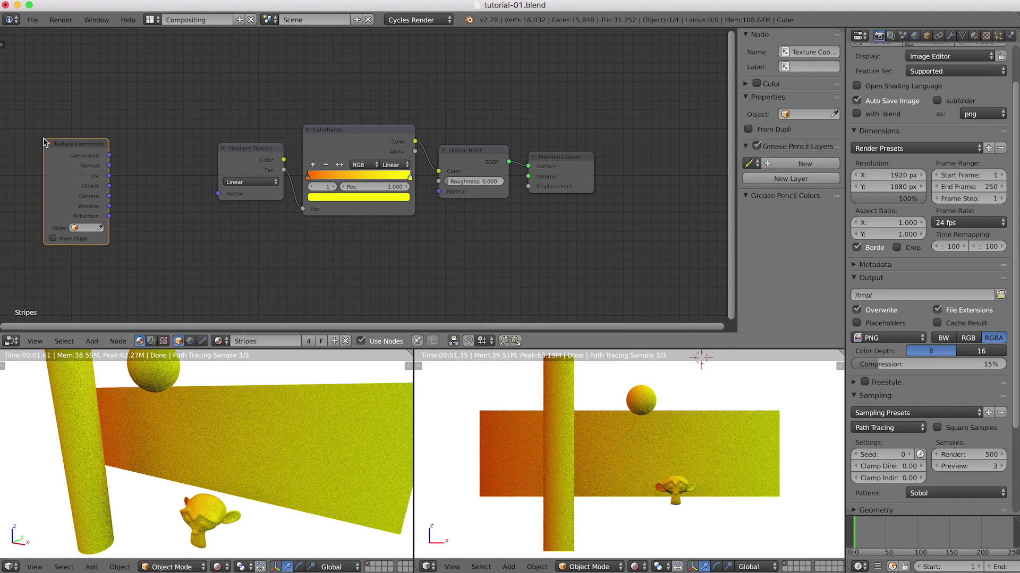
drag(109, 155, 218, 193)
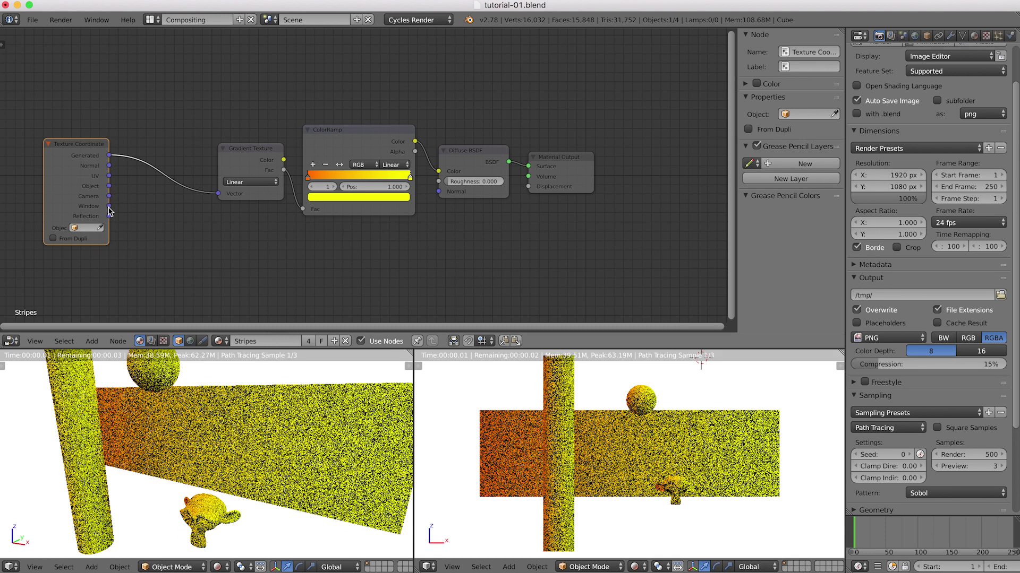
- Try the Texture Coordinate's Window output as the gradient's vector, view it from several angles, and reconnect the Generated output
drag(109, 206, 218, 194)
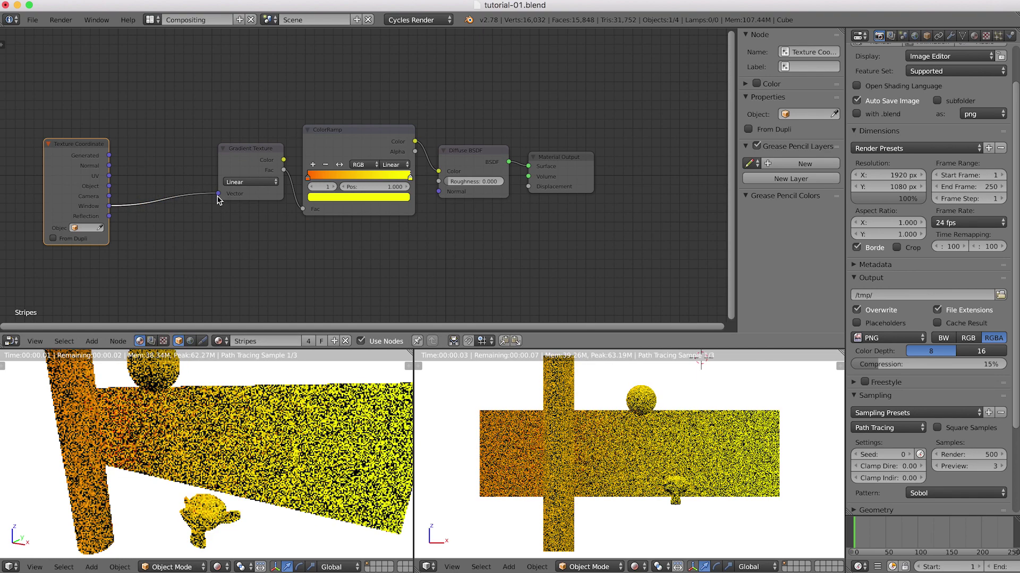
scroll(218, 377, up, 5)
scroll(219, 377, down, 6)
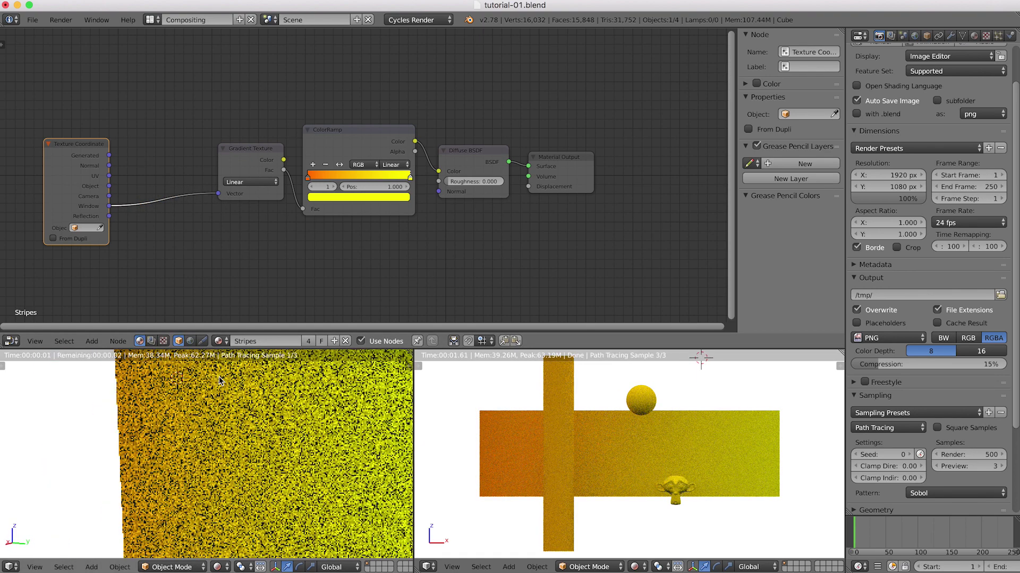
middle_drag(145, 410, 143, 410)
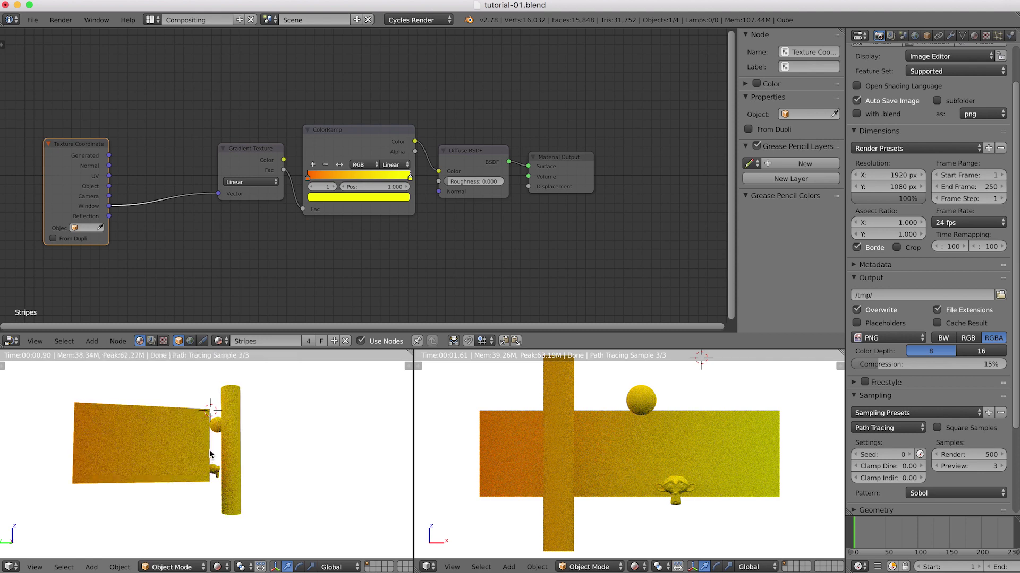
middle_drag(195, 419, 186, 381)
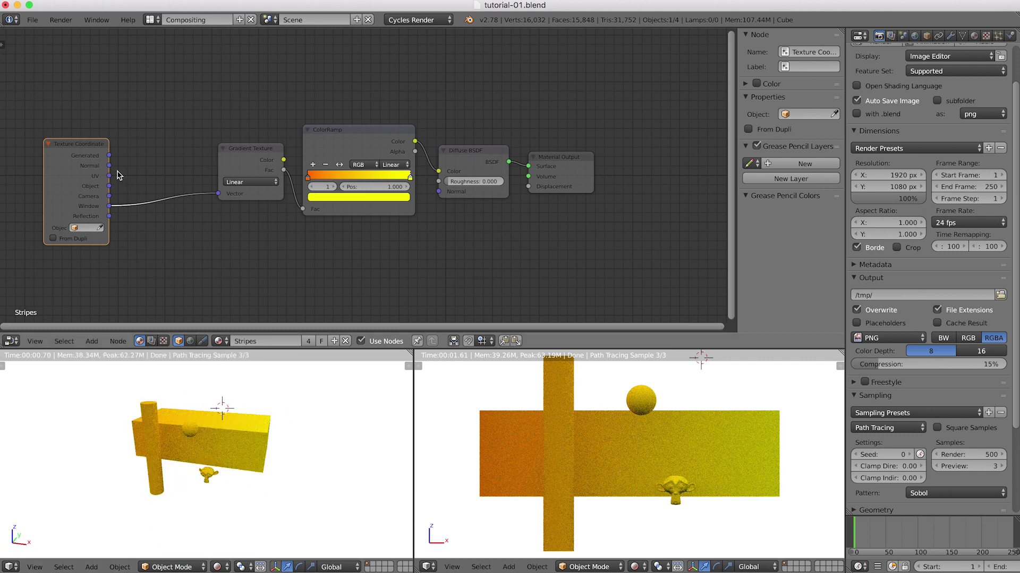
drag(110, 155, 227, 196)
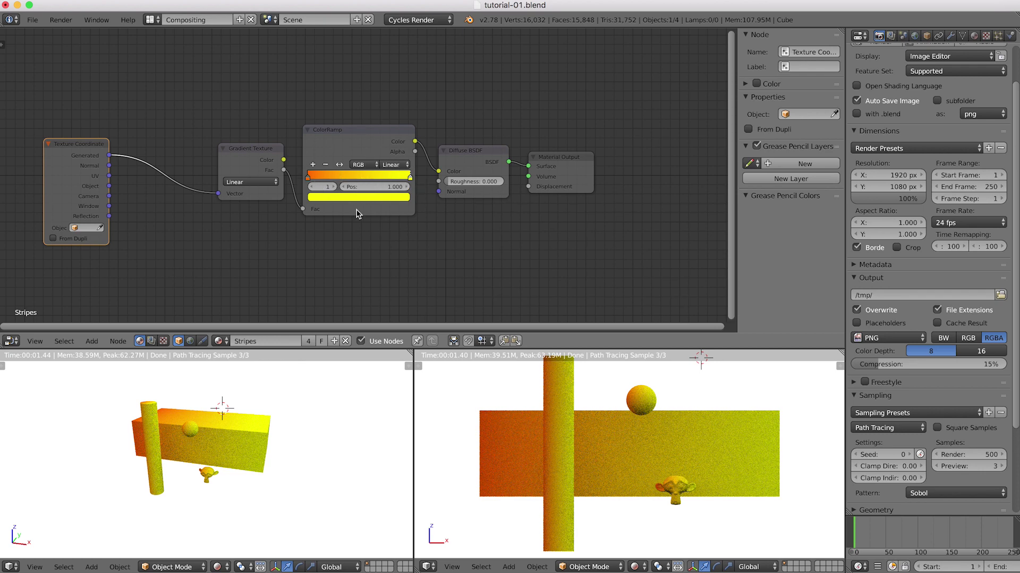
- Set the ColorRamp's interpolation to Constant and its yellow stop's position to 0.5
scroll(362, 183, up, 3)
scroll(398, 182, up, 2)
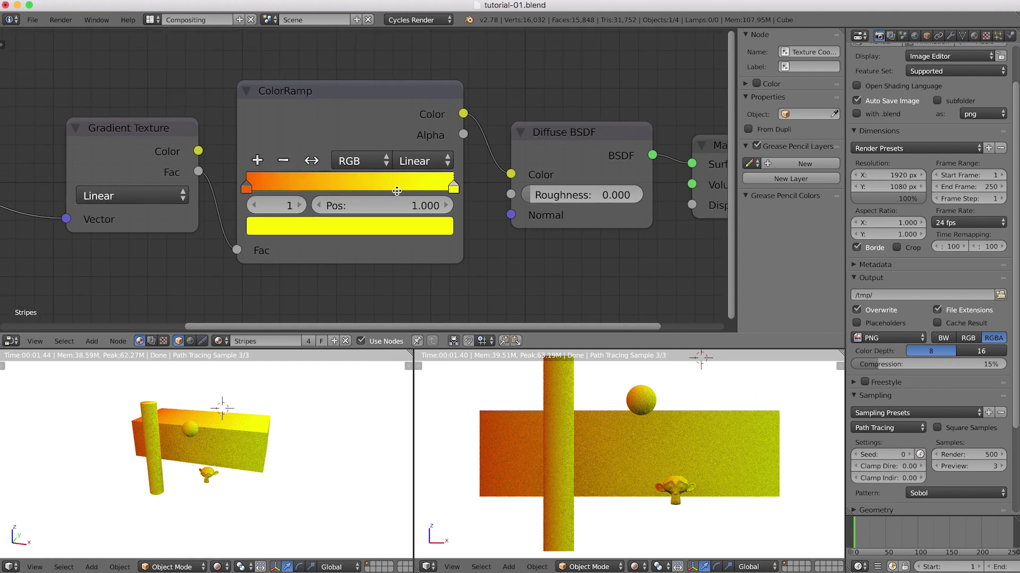
click(422, 164)
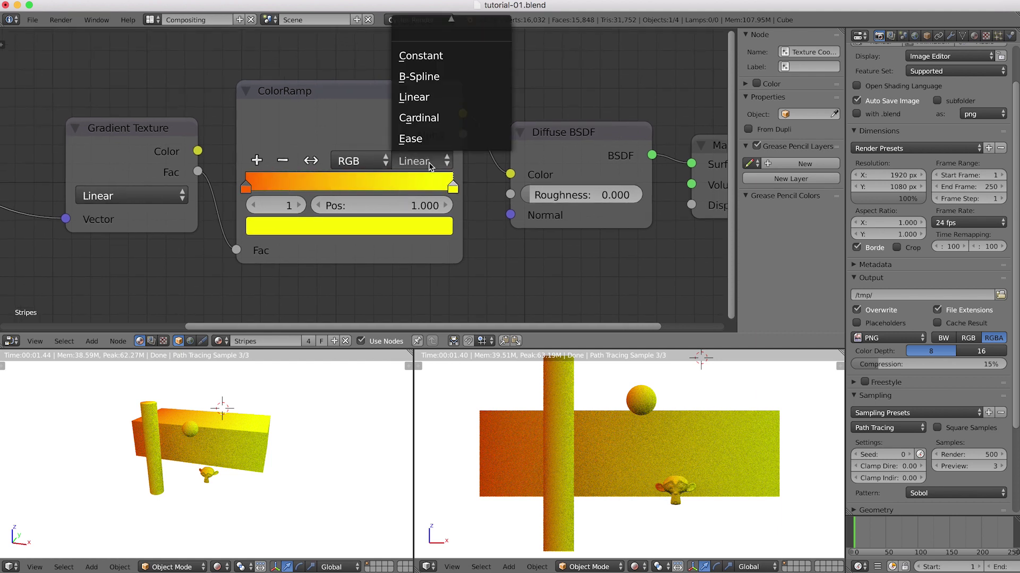
click(453, 52)
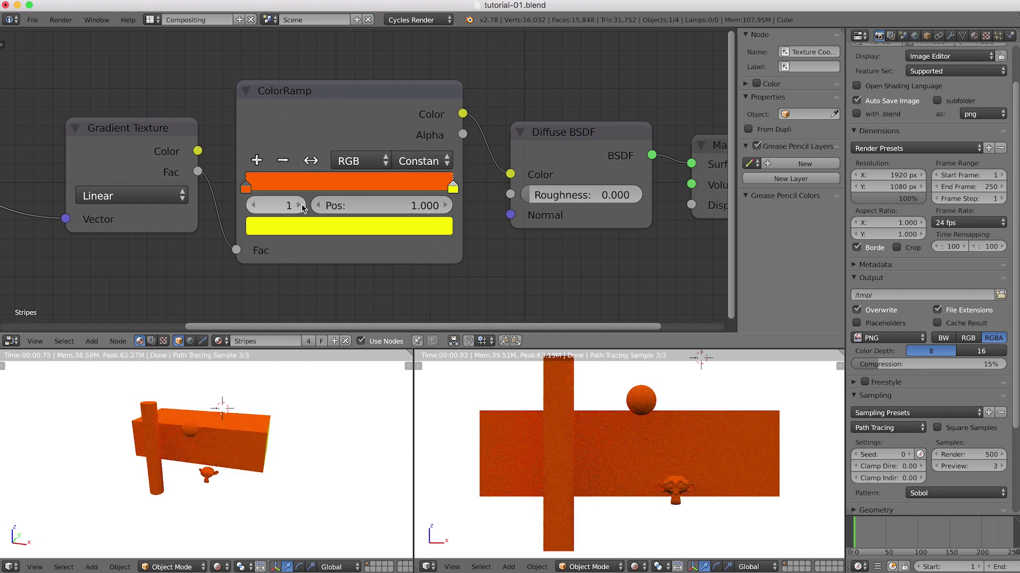
click(422, 208)
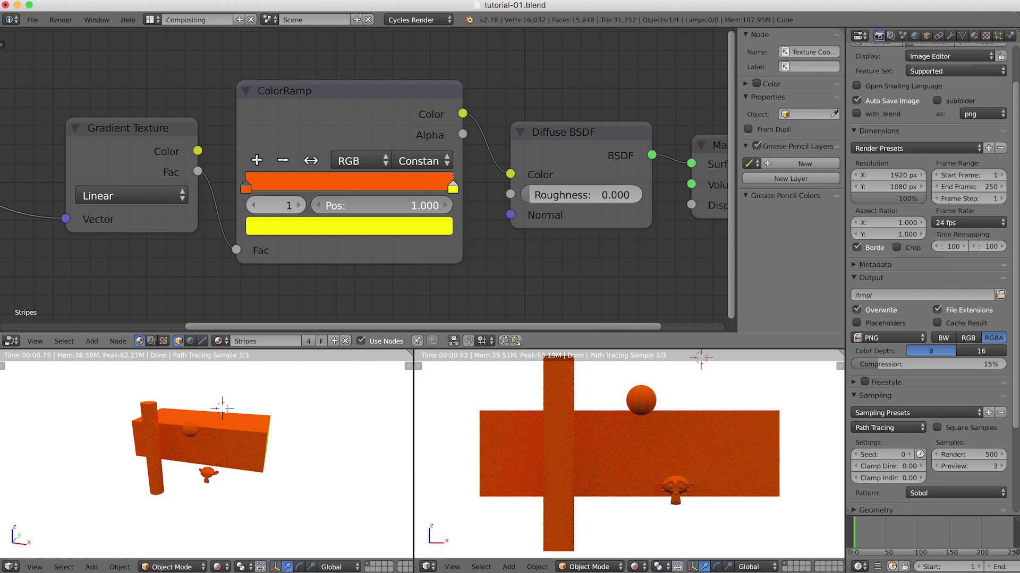
text(0.5)
key(Return)
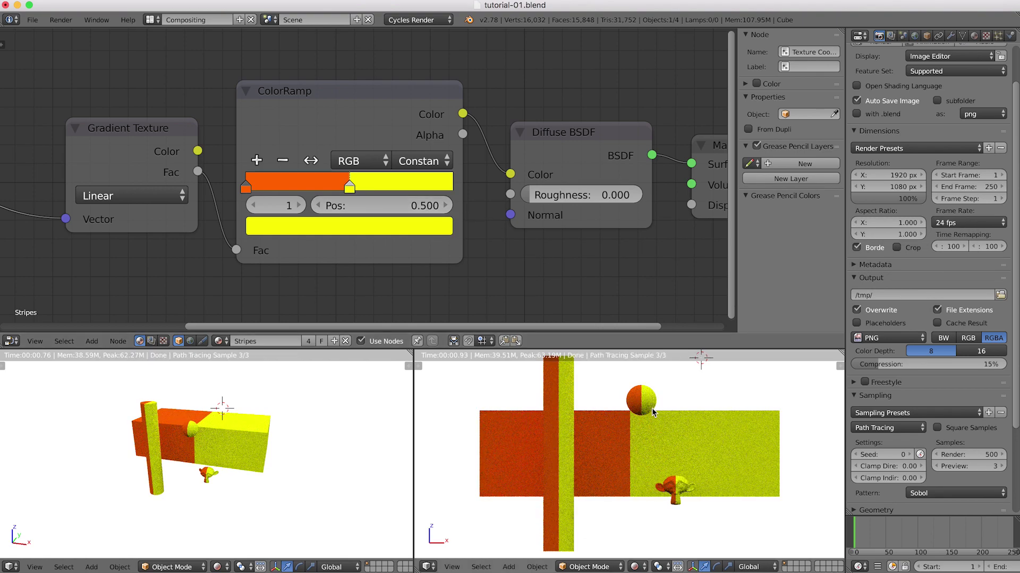
- Examine the border between orange and yellow on the box, sphere, cylinder and monkey head up close in both viewports
scroll(189, 471, up, 4)
middle_drag(195, 456, 211, 470)
scroll(685, 489, up, 7)
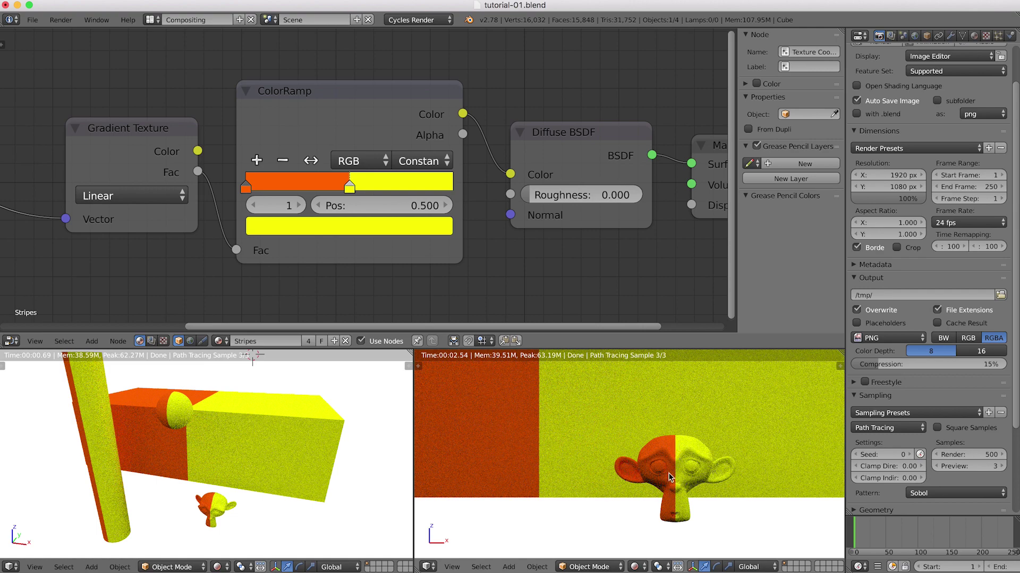
key(KP_1)
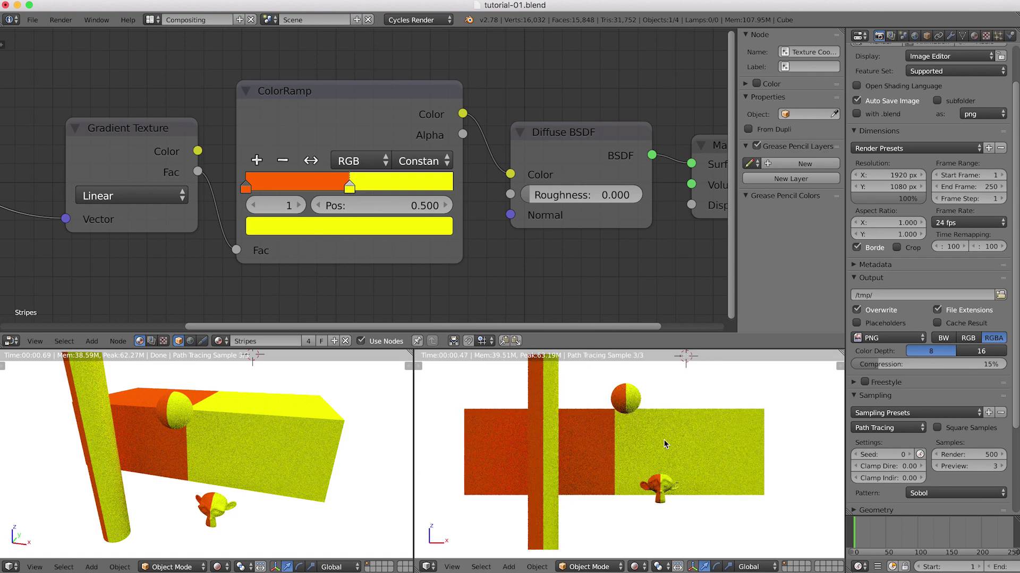
- Cut the link between the Texture Coordinate's Generated output and the Gradient Texture's Vector input, restoring it once and cutting it again
scroll(489, 275, down, 2)
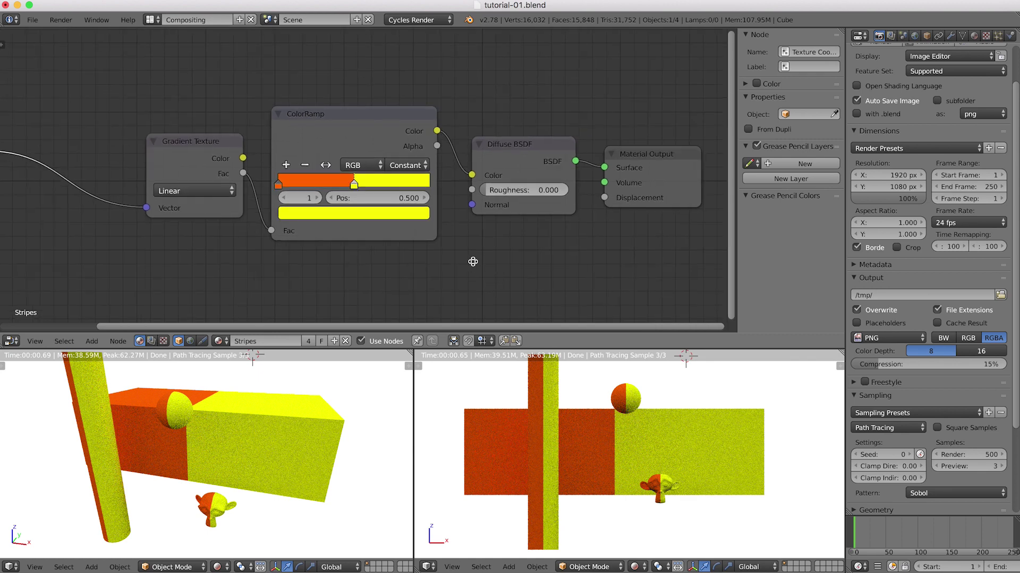
scroll(474, 260, left, 5)
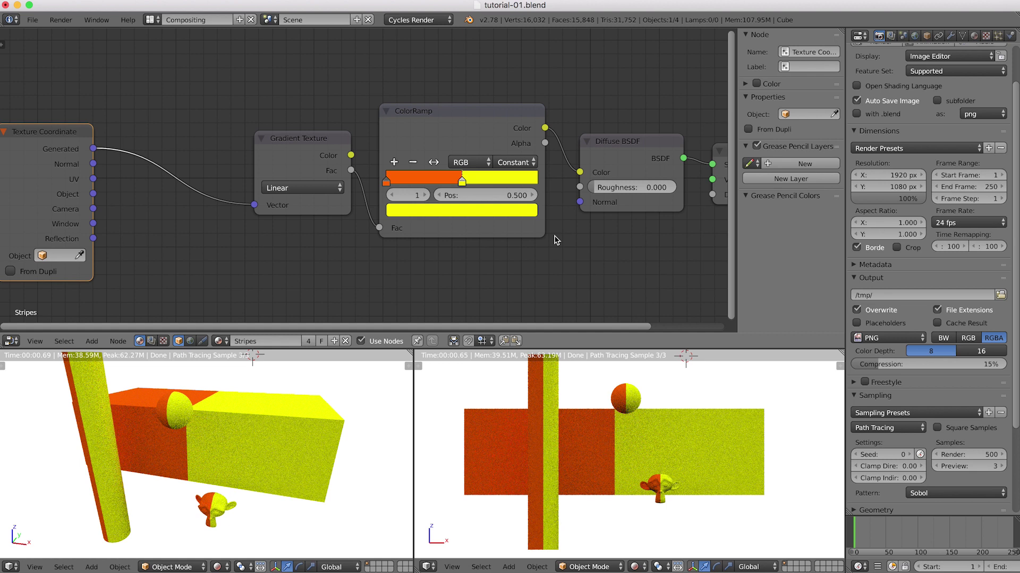
middle_drag(197, 226, 257, 213)
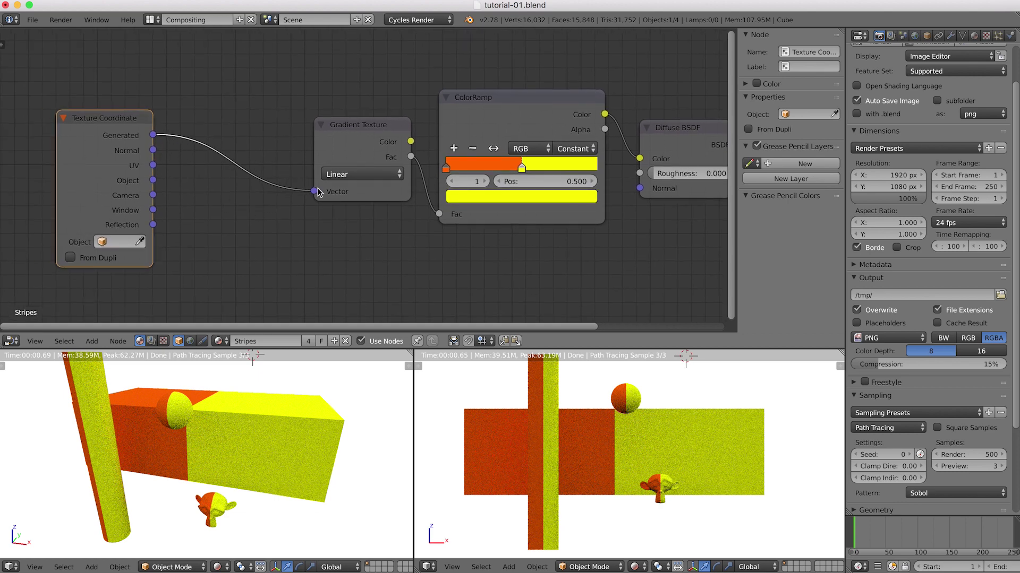
middle_drag(333, 215, 440, 197)
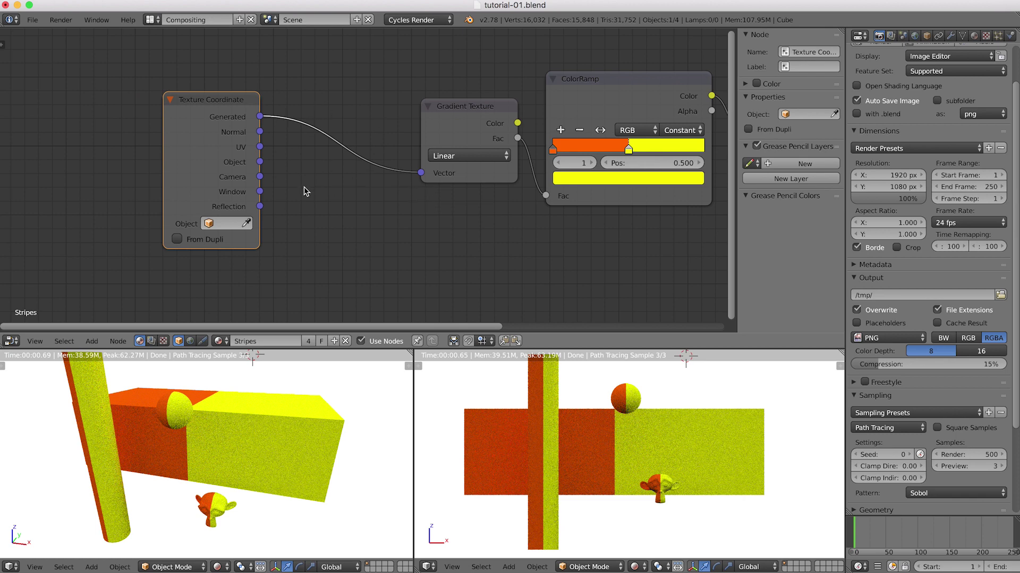
mouse_move(299, 93)
ctrl+right_down()
mouse_move(342, 150)
mouse_move(306, 150)
mouse_move(336, 125)
mouse_move(329, 160)
mouse_move(323, 141)
ctrl+right_up()
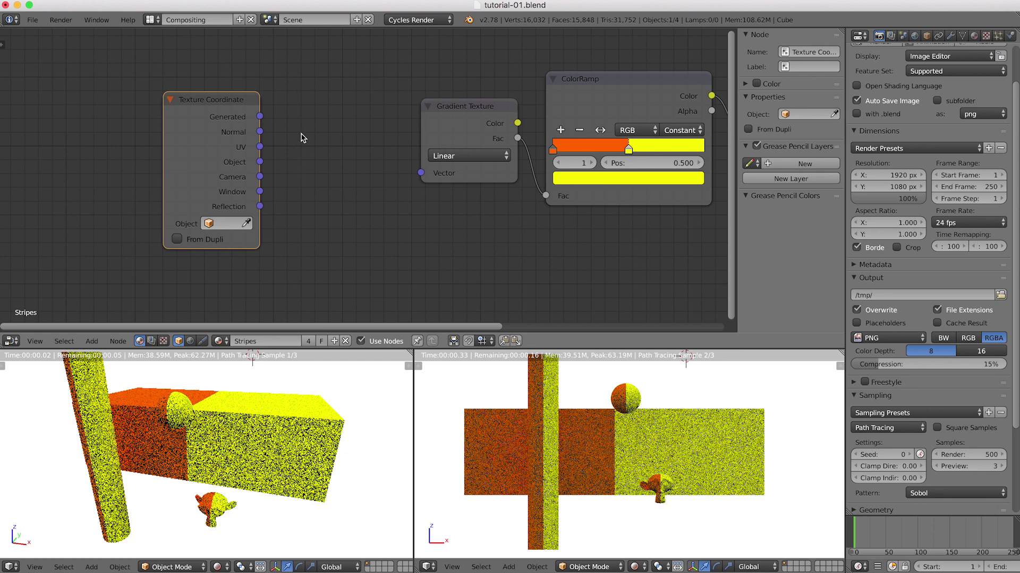
drag(264, 120, 421, 174)
mouse_move(297, 91)
ctrl+right_down()
mouse_move(350, 162)
mouse_move(327, 198)
mouse_move(365, 197)
mouse_move(338, 100)
mouse_move(346, 138)
ctrl+right_up()
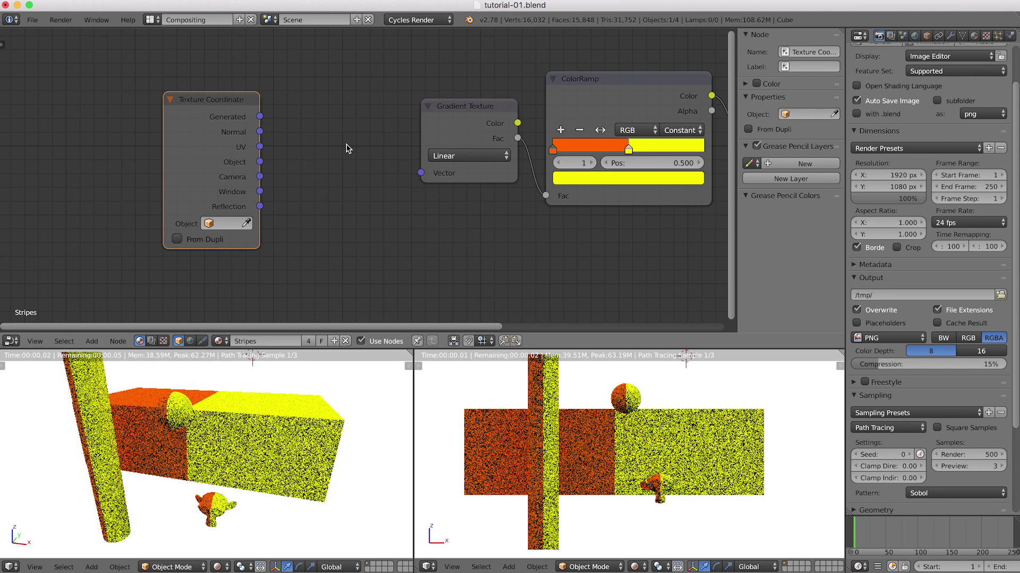
- Reconnect the Texture Coordinate's Generated output to the Gradient Texture's Vector input and leave all nodes deselected
drag(265, 121, 425, 175)
key(b)
drag(301, 93, 374, 202)
key(a)
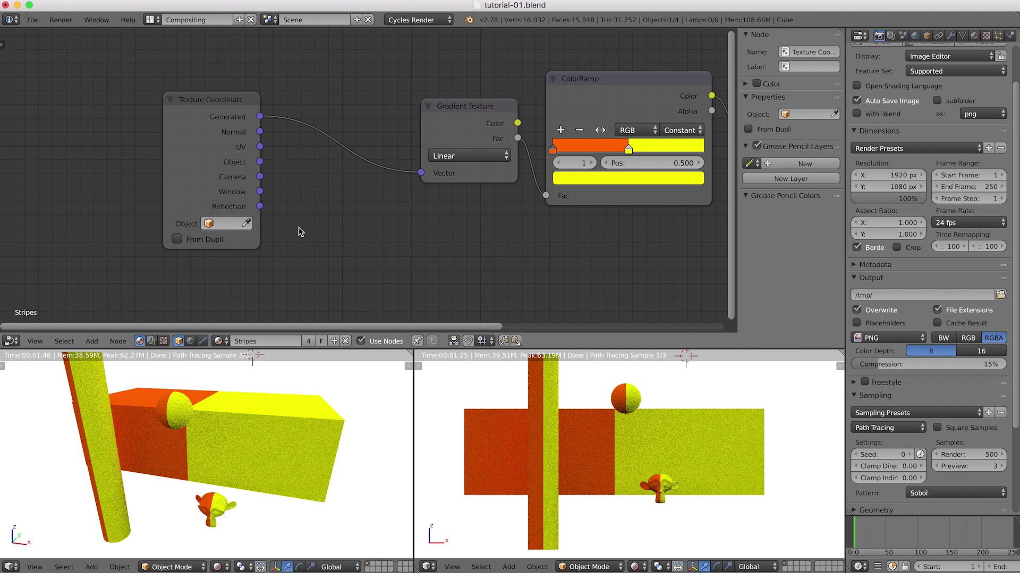
- Insert a Separate XYZ node on the link from the Generated output and cut its outgoing link to the Gradient Texture
key(shift+a)
mouse_move(290, 299)
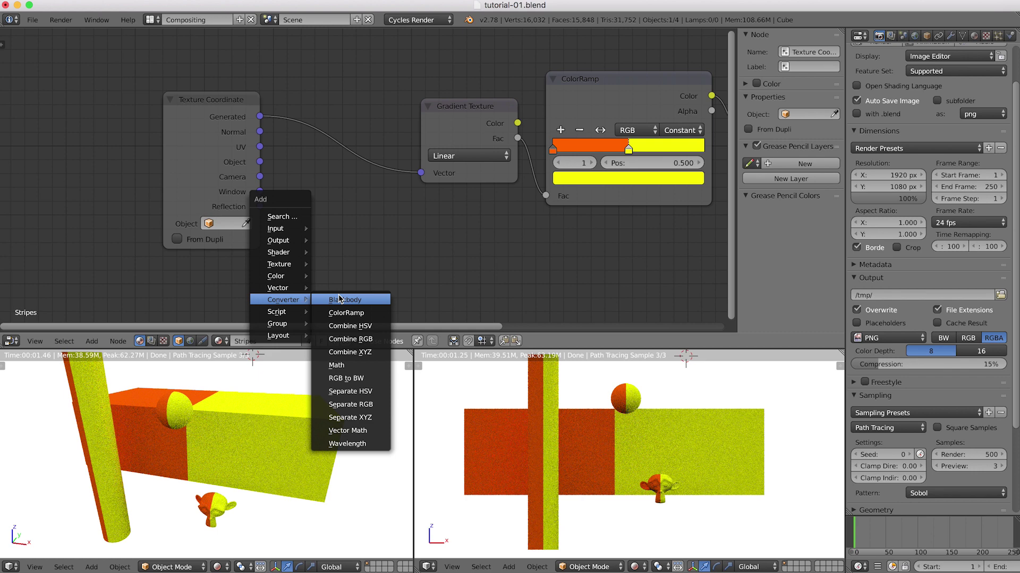
click(372, 418)
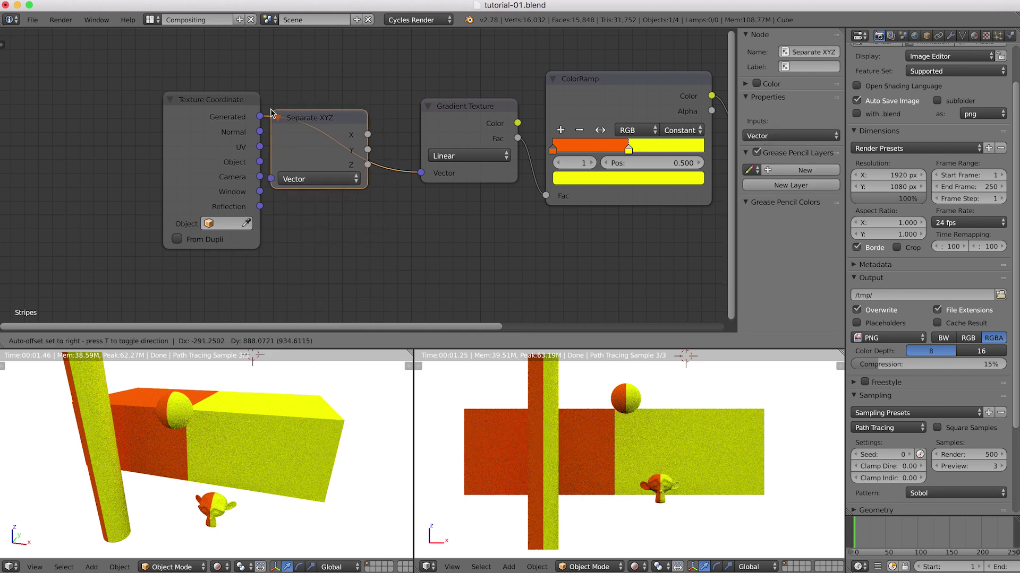
click(336, 138)
ctrl+drag(431, 167, 449, 131)
- Move the Texture Coordinate and Separate XYZ nodes together away from the Gradient Texture to make room between them
shift+click(237, 110)
key(g)
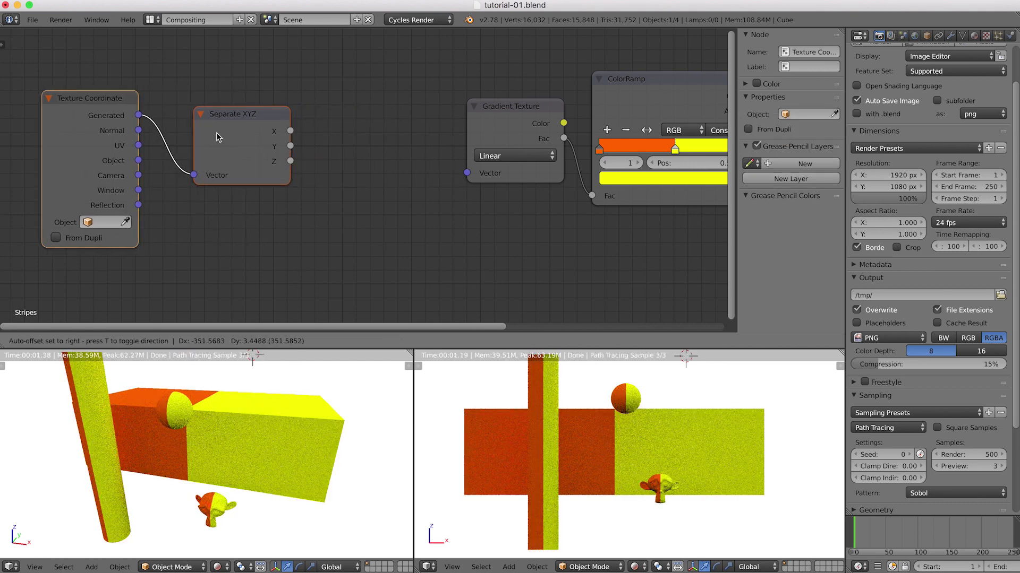
click(131, 139)
click(246, 155)
- Add a Combine XYZ node, link the Separate XYZ's X, Y and Z to it, and feed its Vector output to the Gradient Texture
key(shift+a)
mouse_move(246, 154)
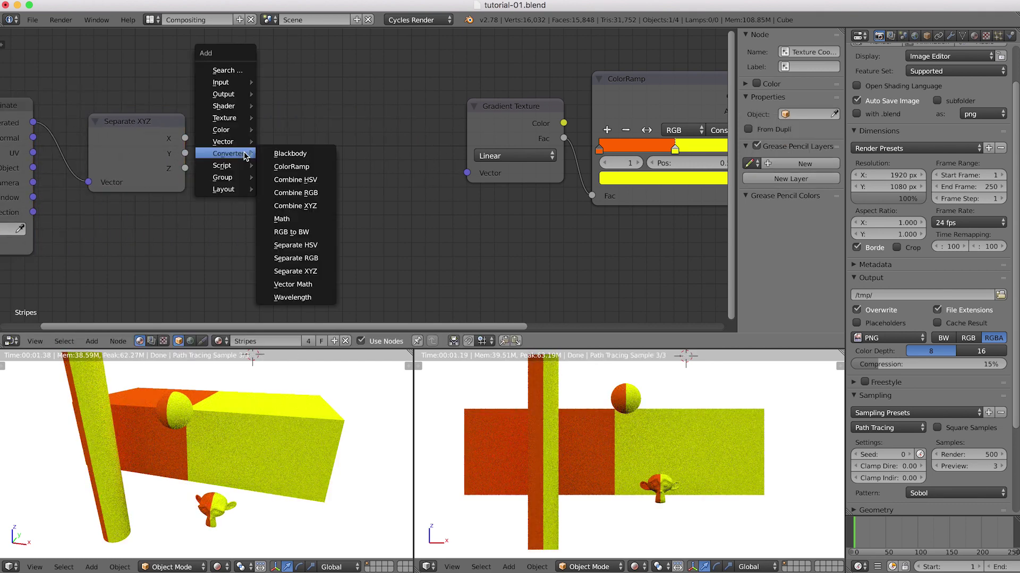
click(308, 206)
click(340, 118)
drag(438, 141, 467, 173)
drag(185, 138, 342, 154)
drag(184, 153, 342, 185)
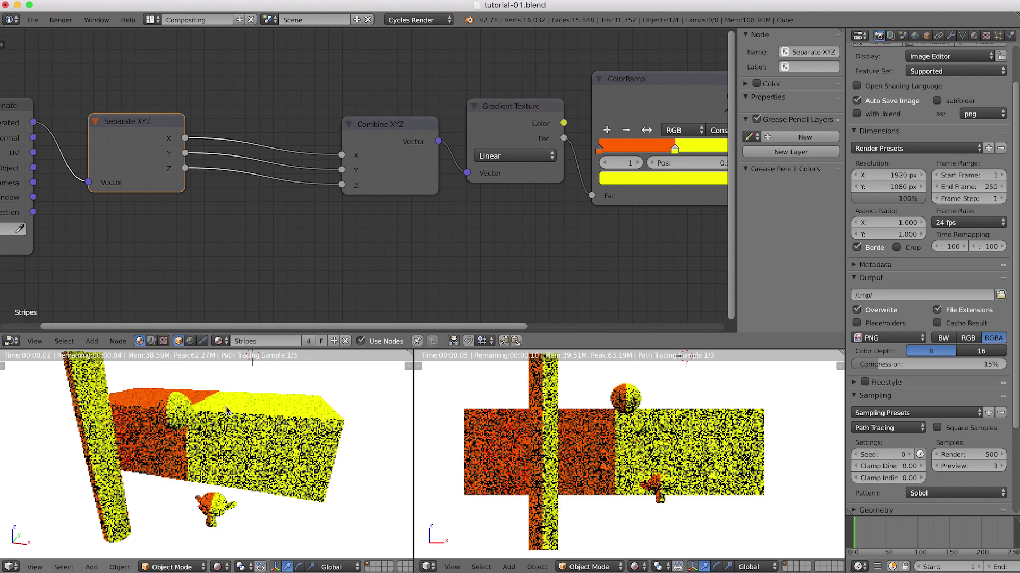
- Switch both 3D viewports to solid shading and move the Texture Coordinate node further from the Separate XYZ node
key(shift+z)
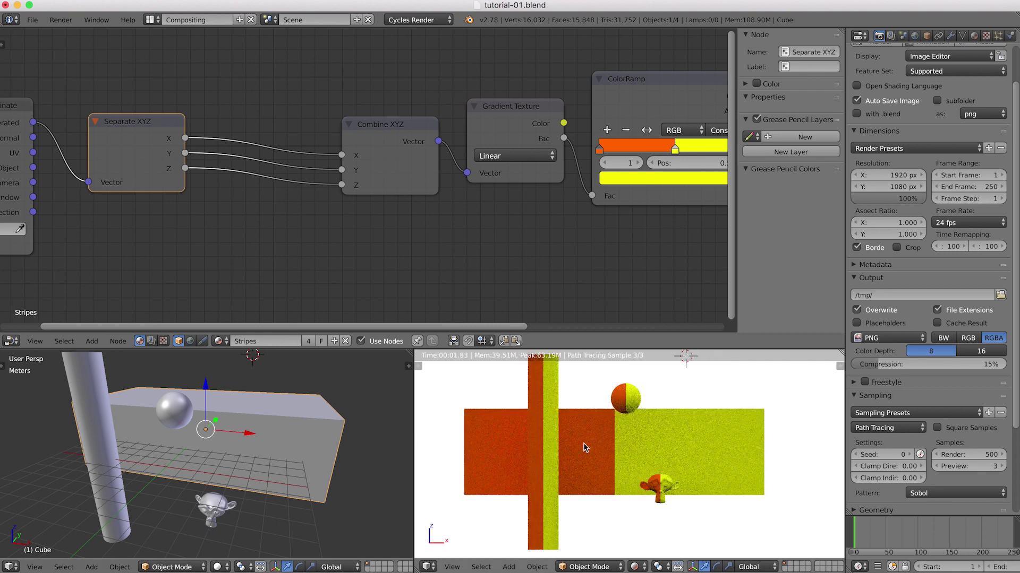
key(shift+z)
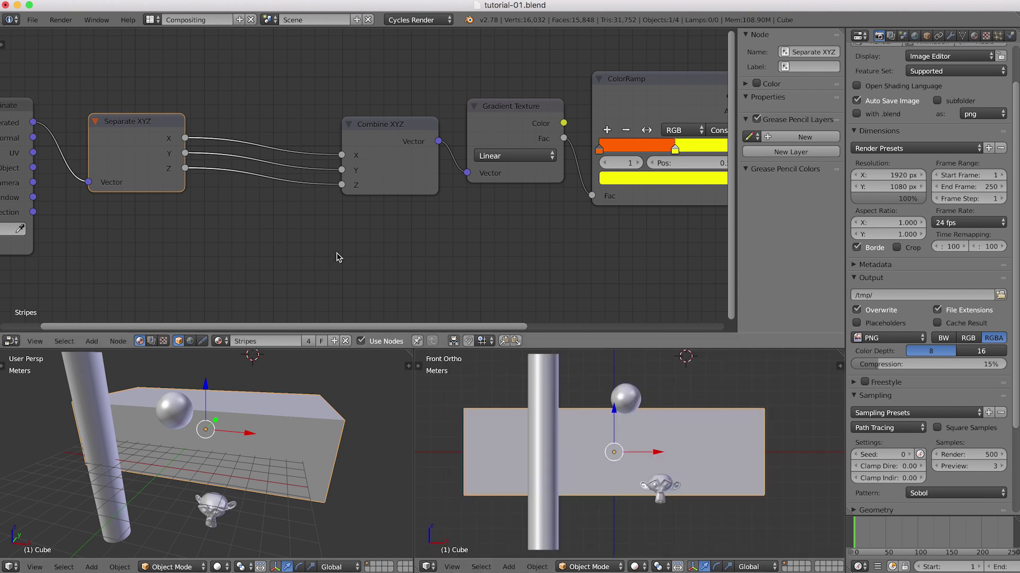
scroll(420, 249, down, 5)
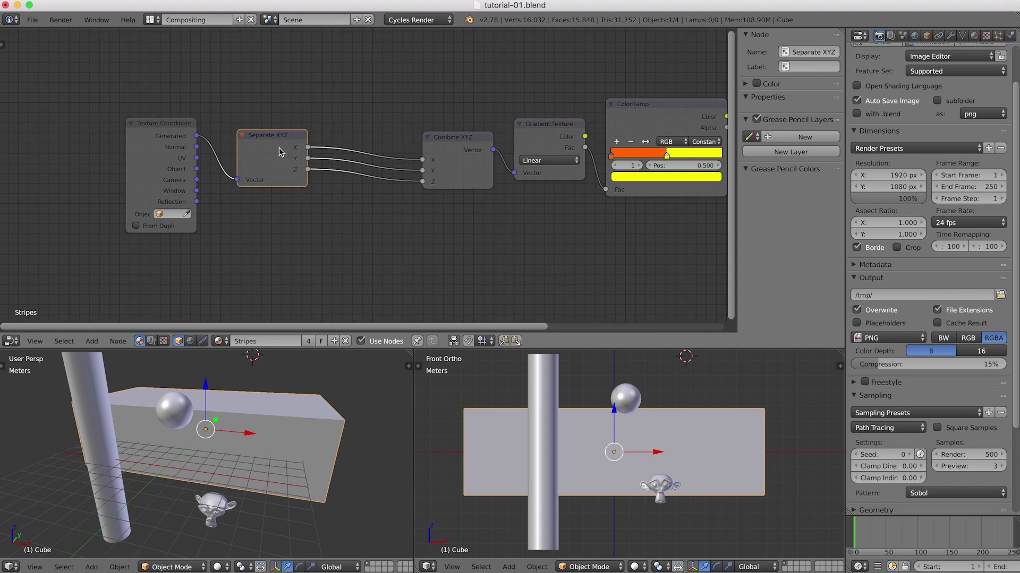
drag(169, 142, 91, 146)
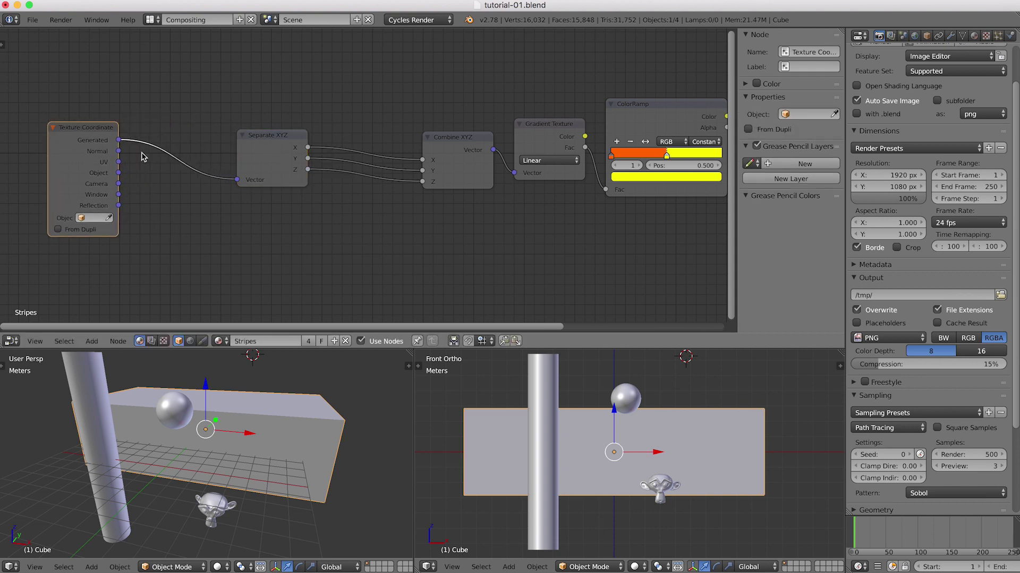
- Insert a Mapping node on the link between the Texture Coordinate and Separate XYZ nodes and straighten its placement
key(shift+a)
mouse_move(187, 212)
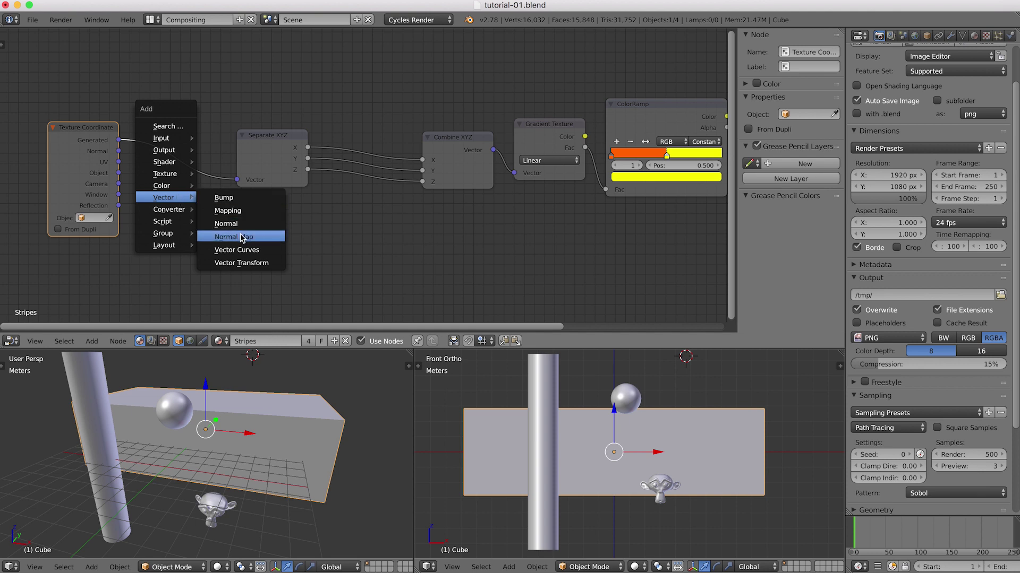
click(234, 211)
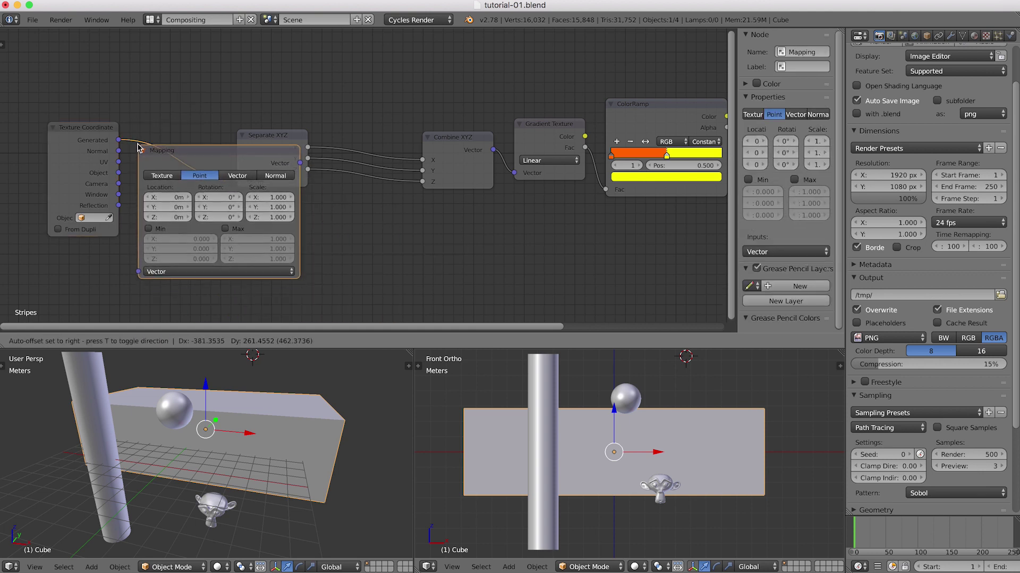
click(134, 145)
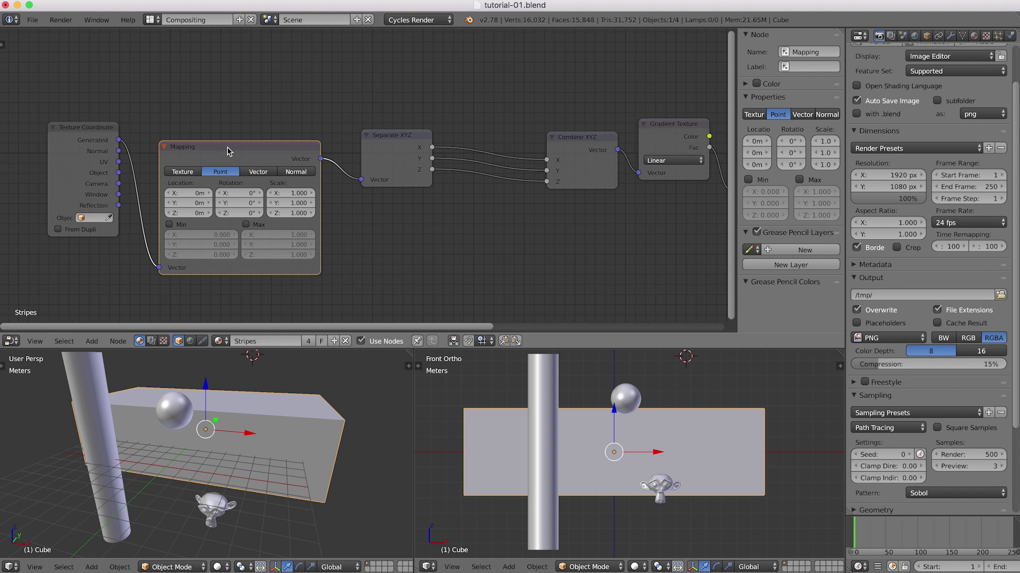
drag(230, 161, 226, 135)
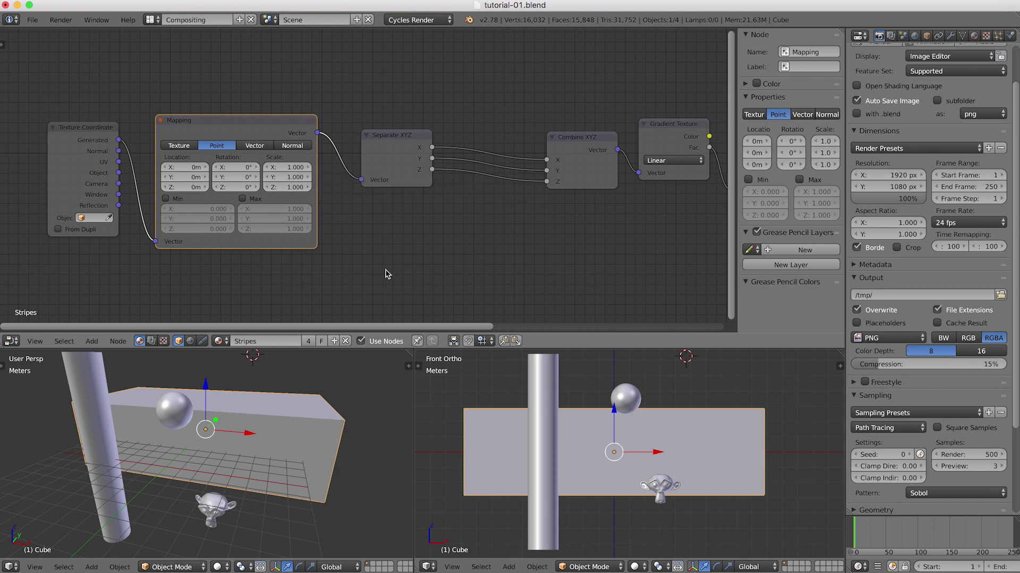
- Switch both viewports to rendered shading and try a scale of 2 on all axes in the Mapping node
key(shift+z)
key(shift+z)
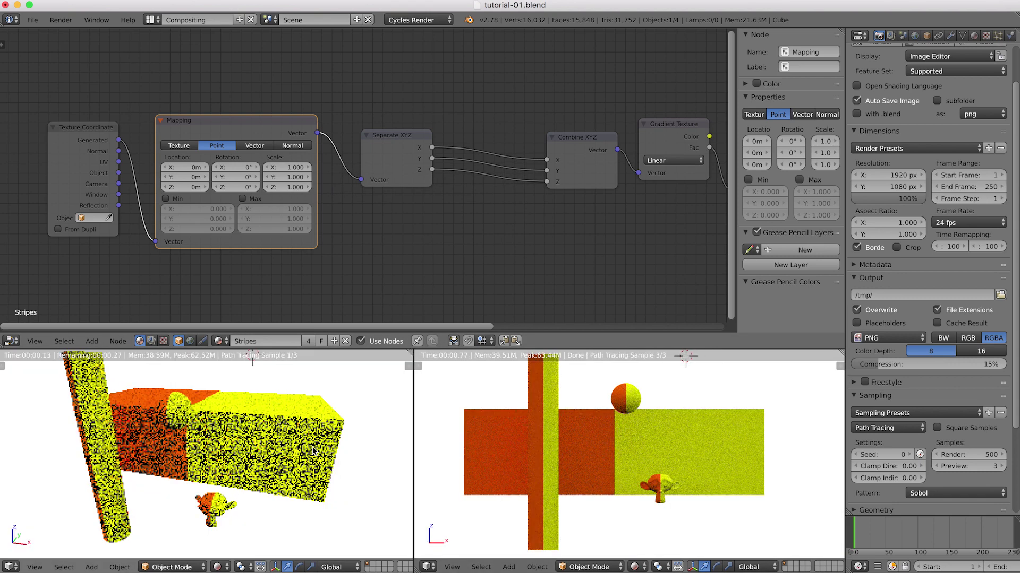
click(294, 168)
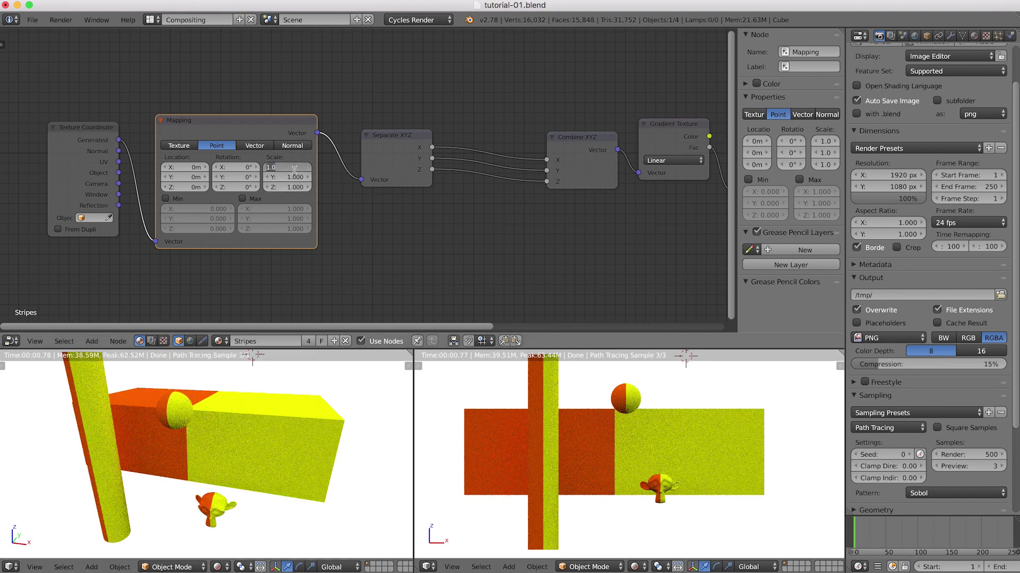
text(2)
key(Return)
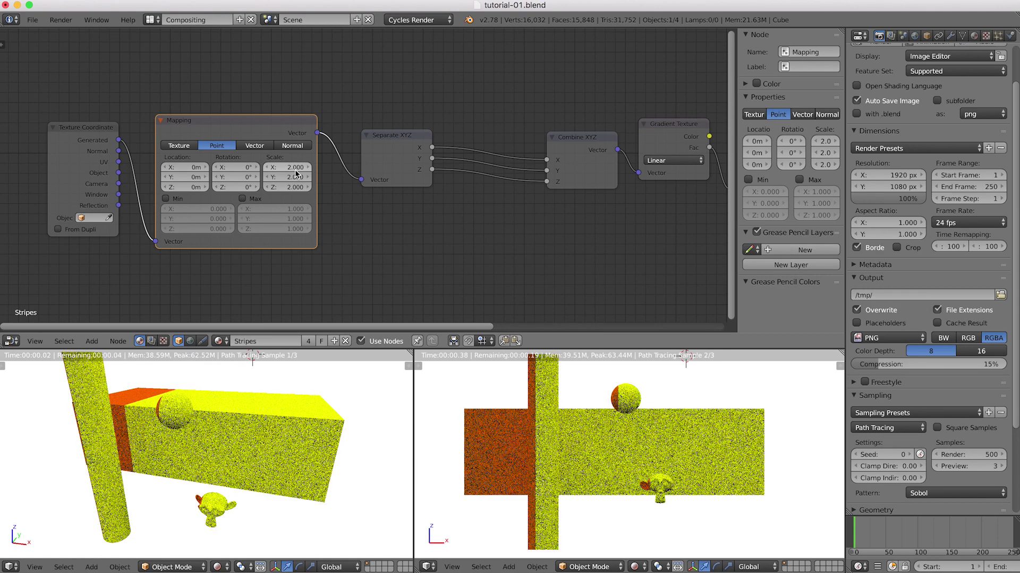
- Restore the Mapping node's scale to 1 on all axes and return both viewports to solid shading
click(282, 167)
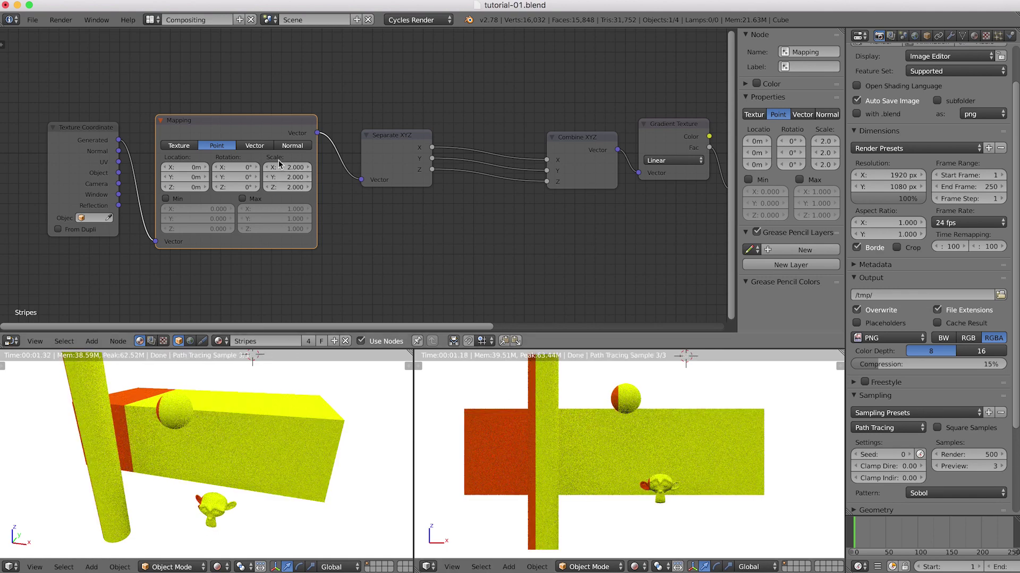
text(1)
key(Return)
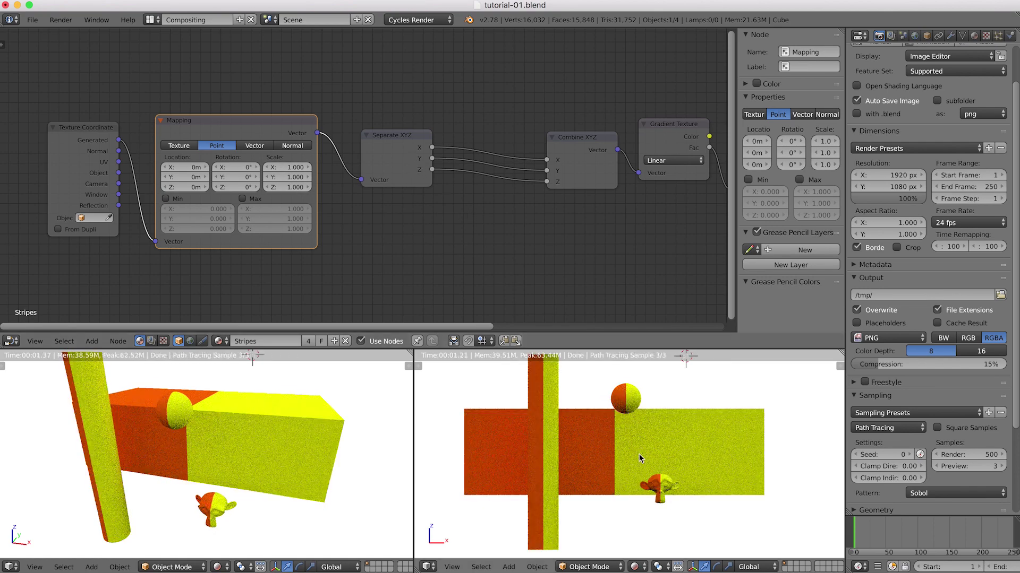
key(shift+z)
key(shift+z)
- Move the Texture Coordinate, Mapping and Separate XYZ nodes together away from the Combine XYZ node
middle_drag(450, 226, 367, 222)
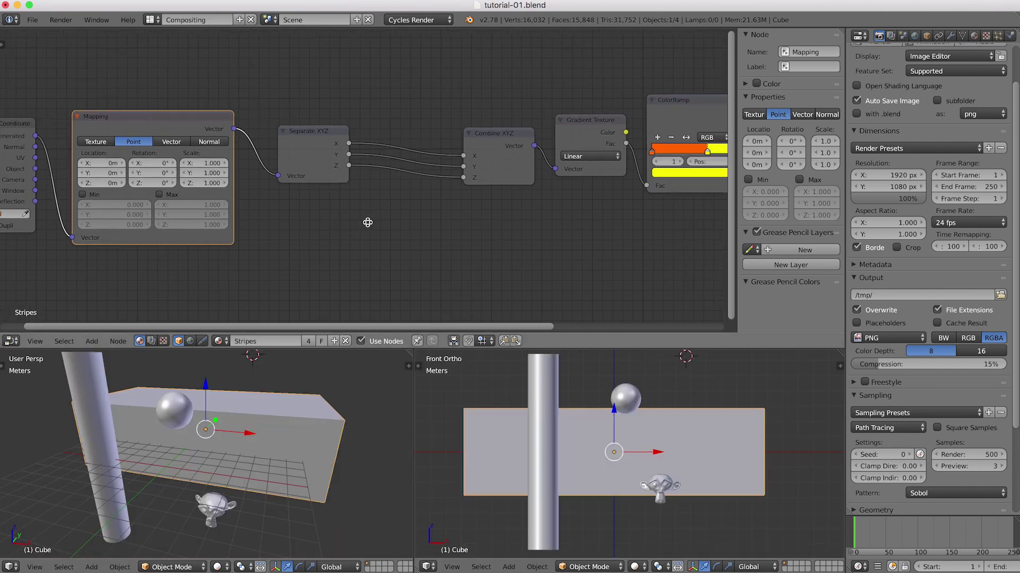
click(297, 144)
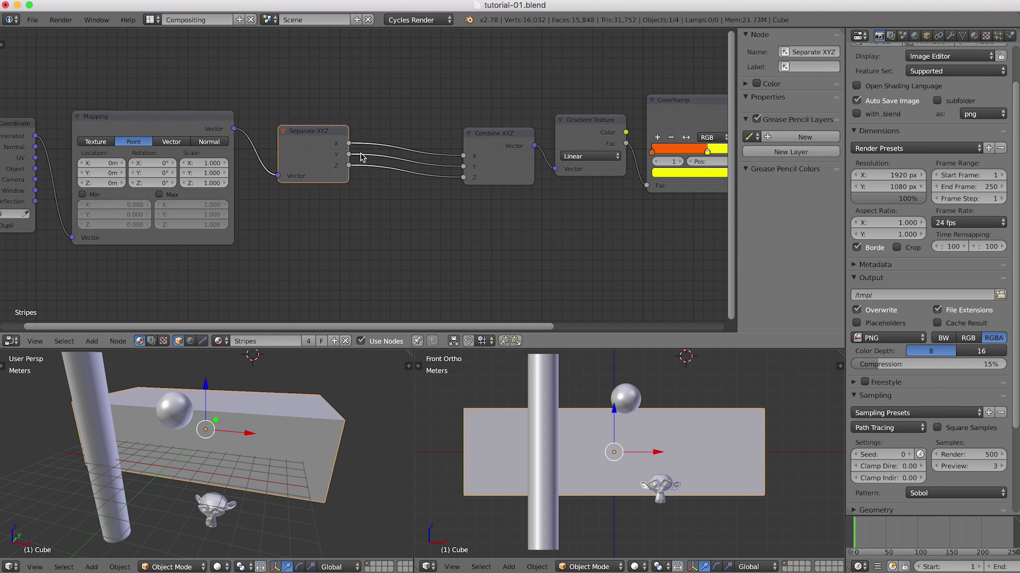
shift+click(174, 130)
shift+click(28, 131)
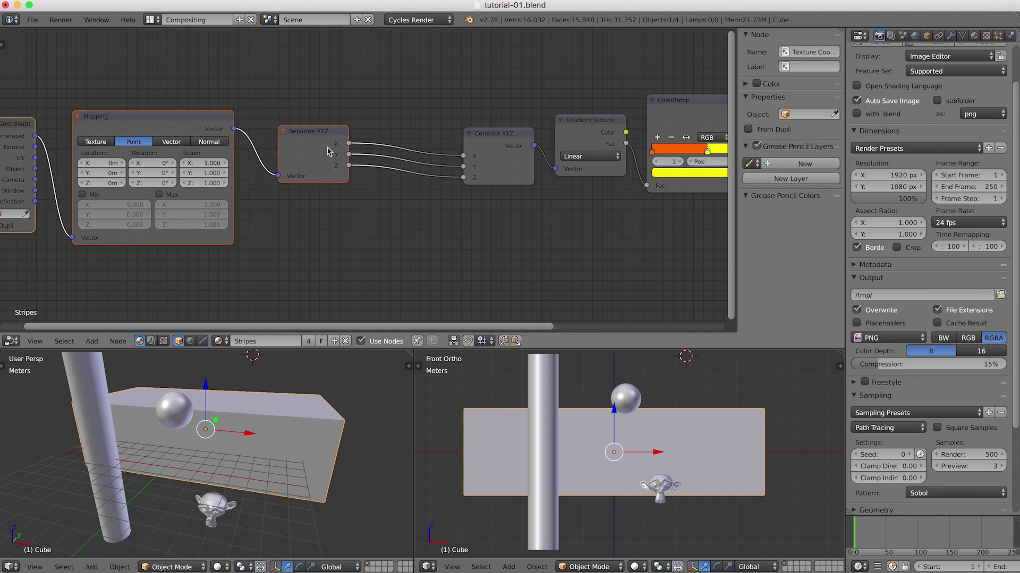
drag(328, 151, 138, 156)
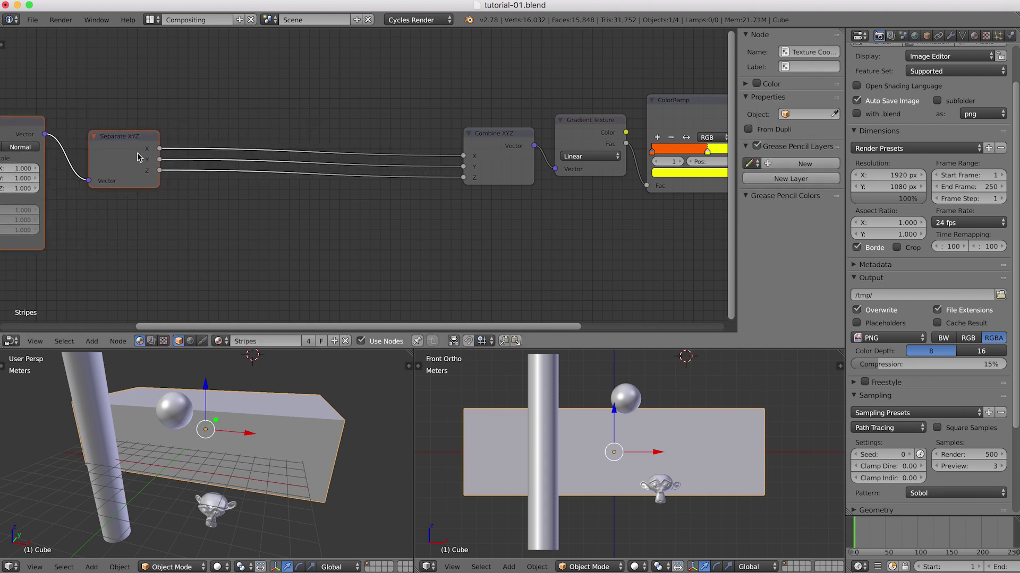
- Insert a Math node on the X link between the Separate XYZ and Combine XYZ nodes and place it above the other links
click(365, 218)
key(shift+a)
mouse_move(360, 207)
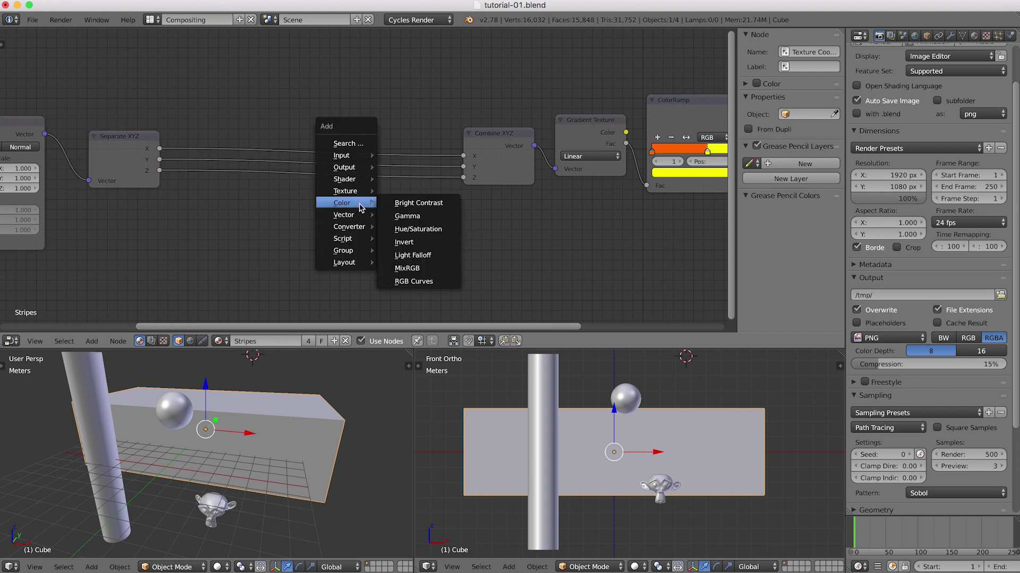
mouse_move(354, 230)
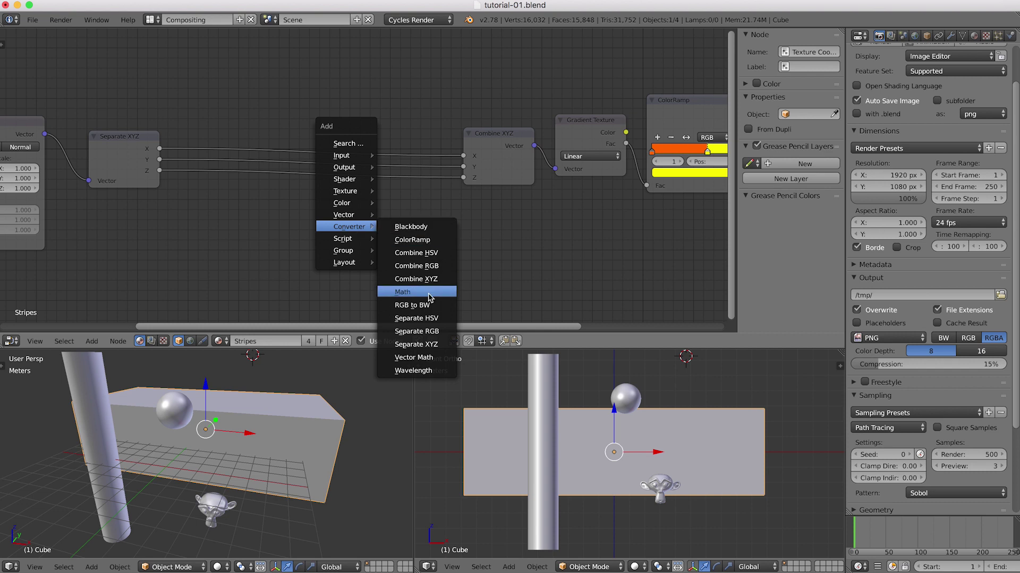
click(402, 292)
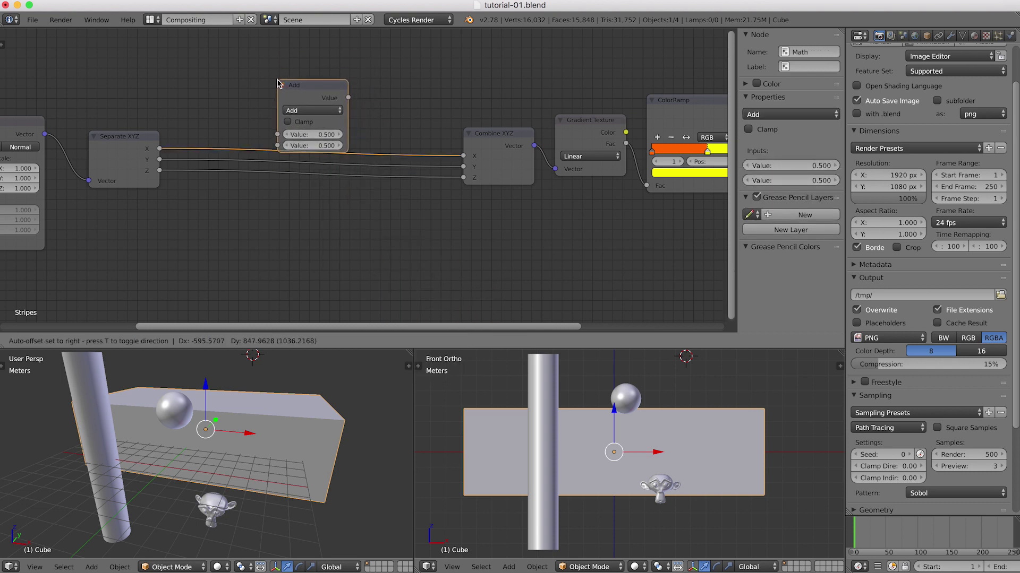
click(275, 149)
drag(301, 157, 301, 82)
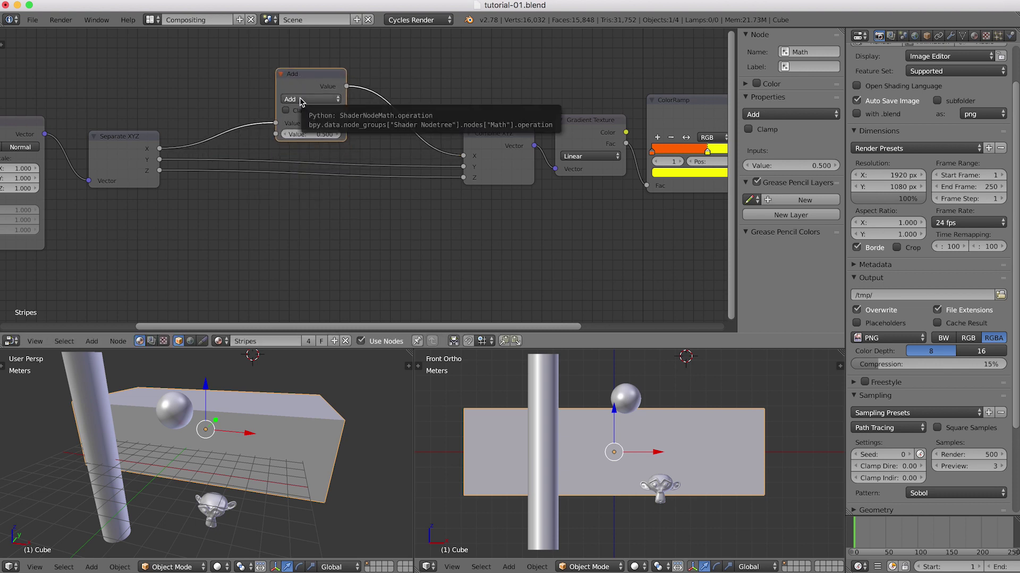
- Set the Math node's operation to Modulo and its second value to 1
click(300, 100)
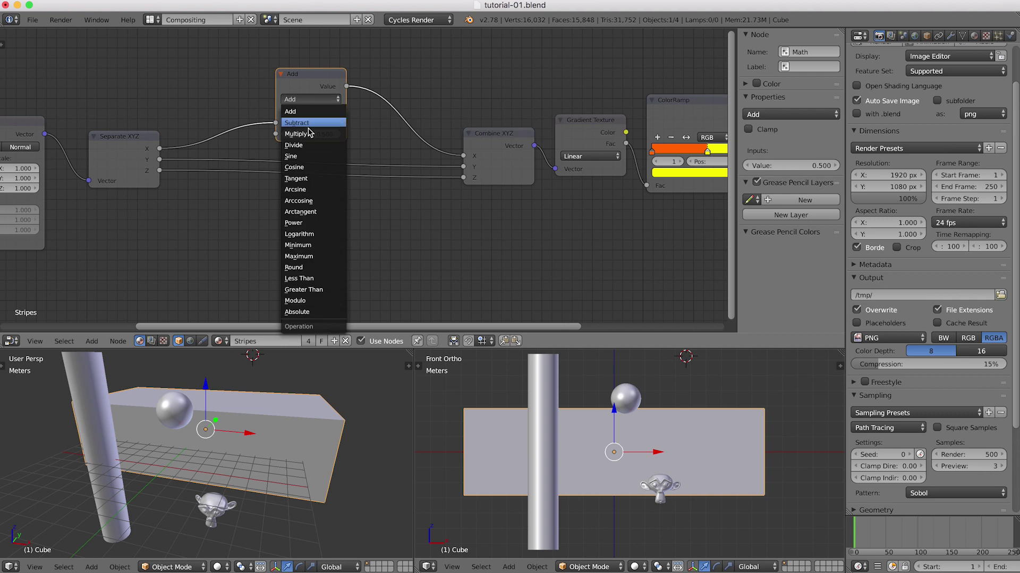
click(321, 302)
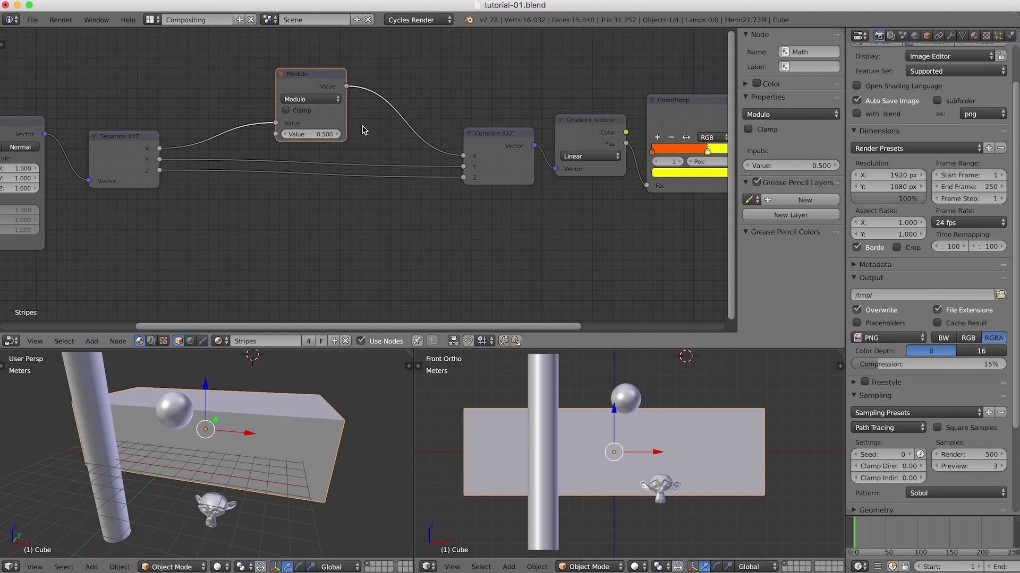
click(328, 135)
text(1)
key(Return)
- Duplicate the Modulo node twice, inserting one copy on the Y link and one on the Z link
key(shift+d)
click(320, 136)
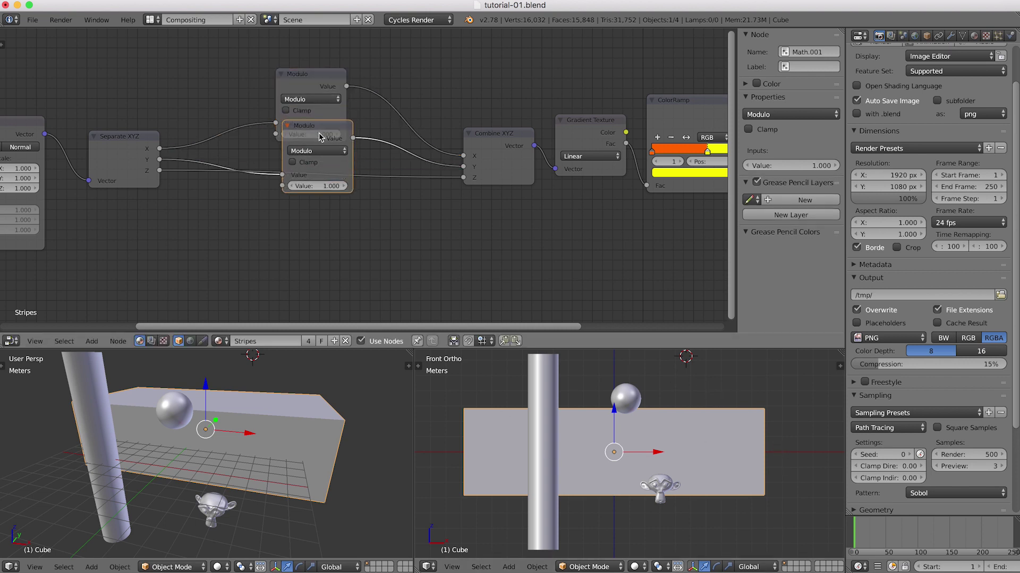
key(shift+d)
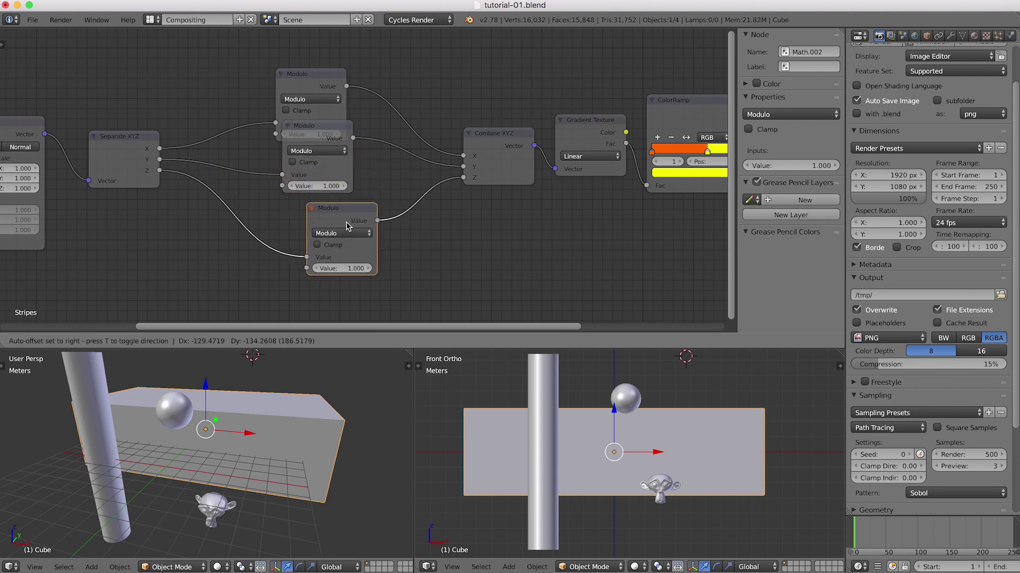
click(314, 245)
- Space out the three Modulo nodes and align them in a vertical column by scaling them to 0 along X
drag(309, 129, 302, 158)
drag(276, 72, 338, 273)
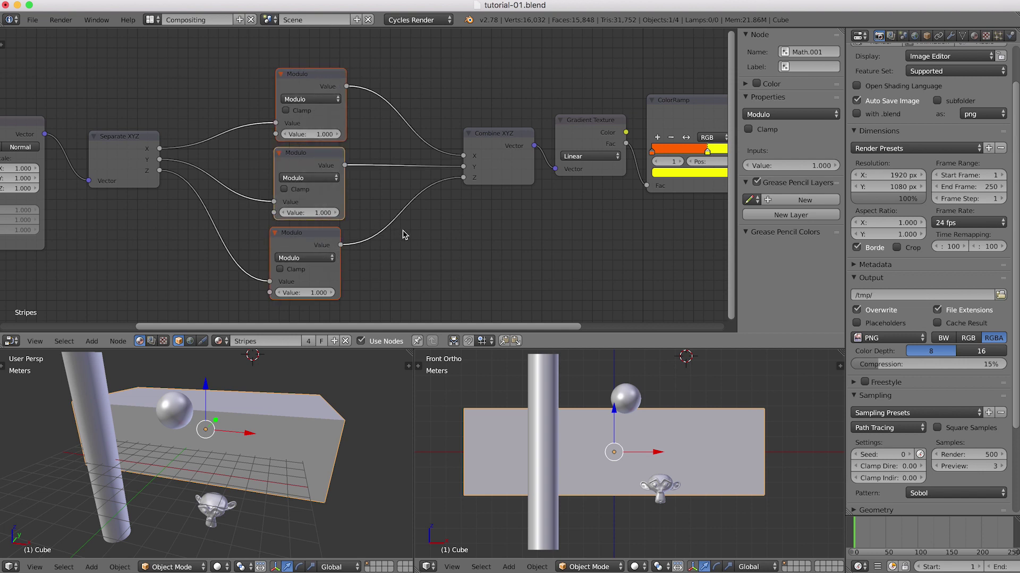
key(s)
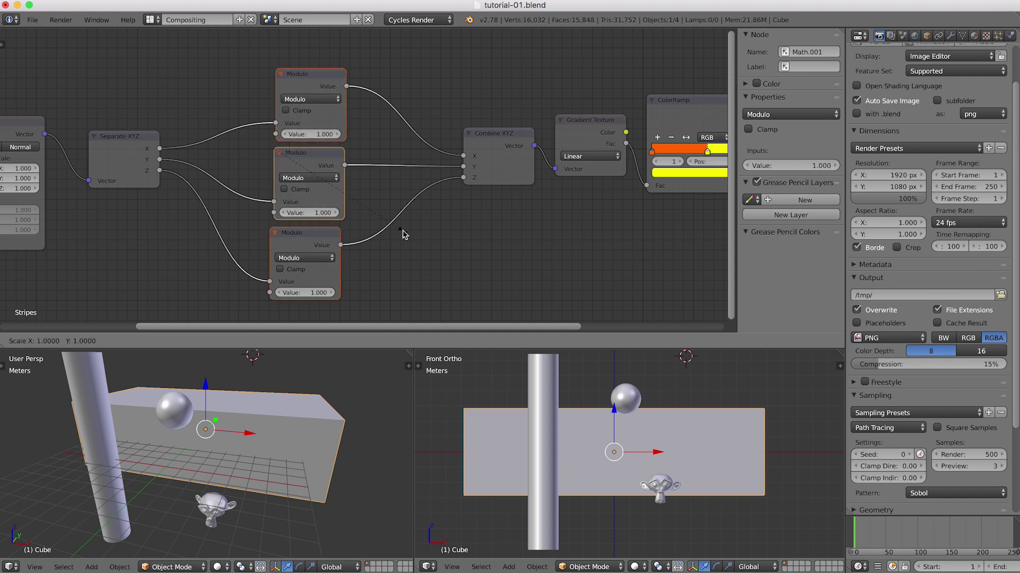
key(x)
key(0)
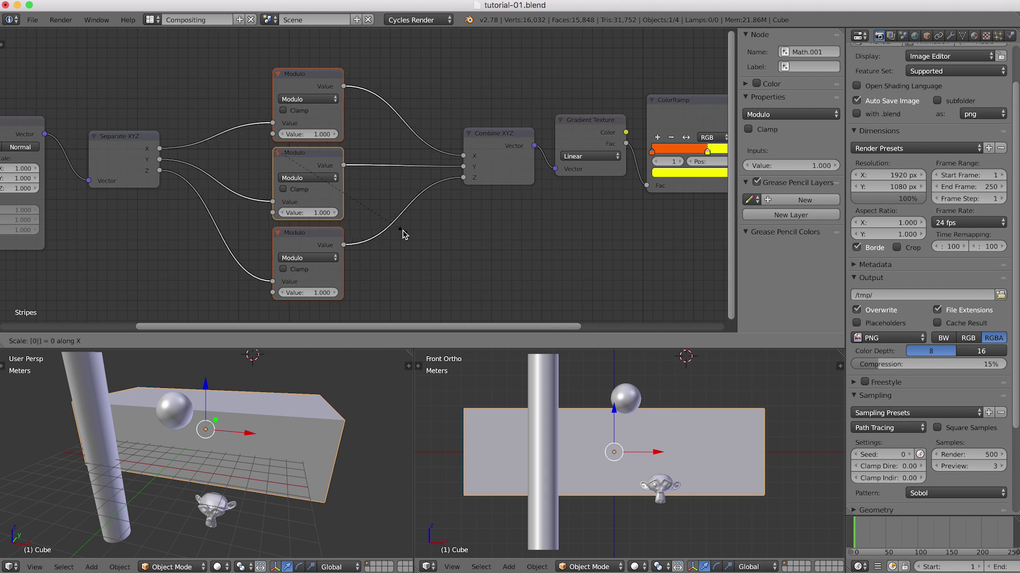
key(Return)
- Deselect the nodes and switch the front-view viewport to rendered shading
middle_drag(420, 216, 428, 210)
key(a)
key(shift+z)
middle_drag(458, 259, 607, 241)
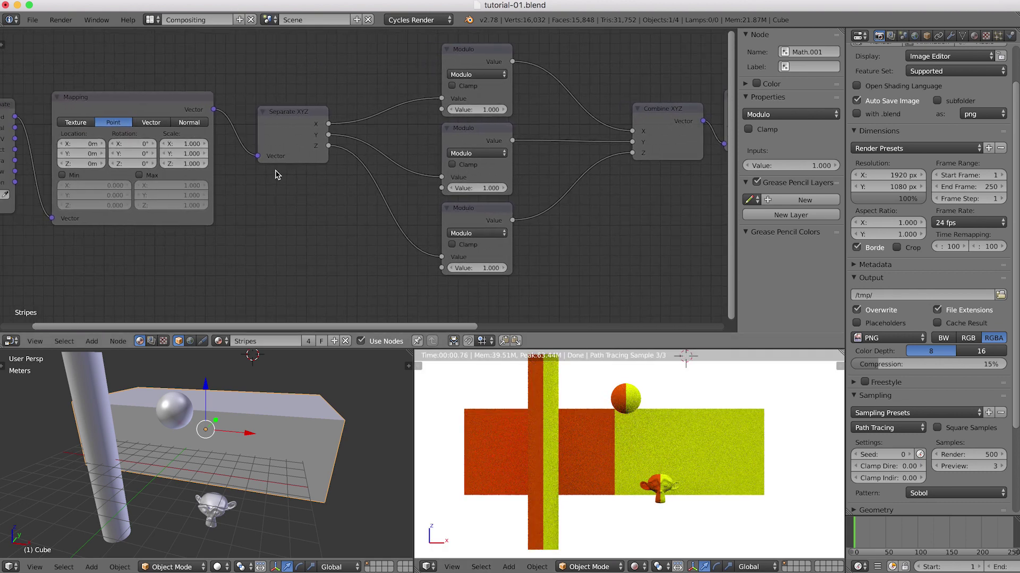
- Set the Mapping node's scale to 3 on the X, Y and Z axes
click(192, 143)
text(3)
key(Tab)
text(3)
key(Tab)
text(3)
key(Return)
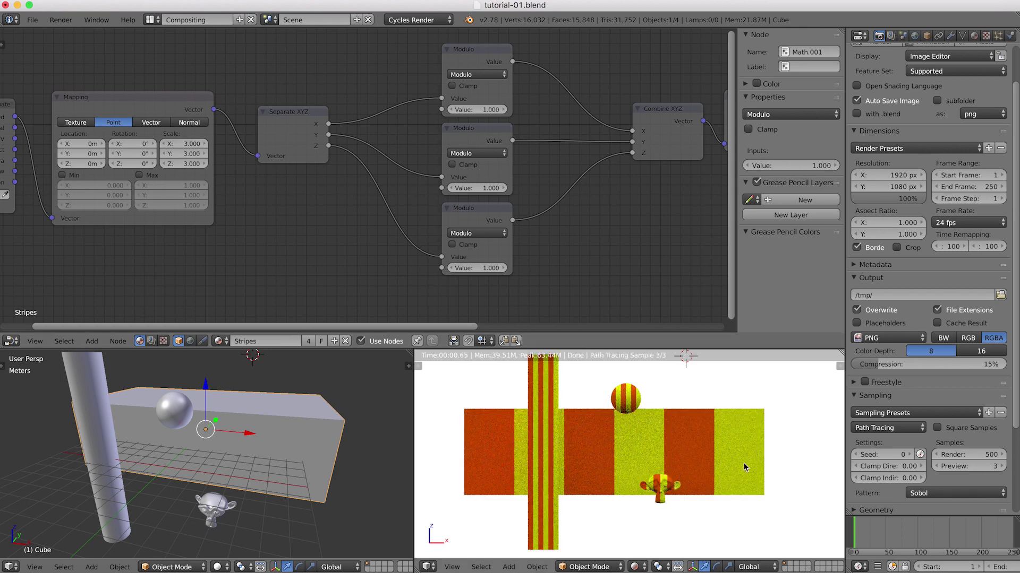
- Switch the perspective viewport to rendered shading and set the Mapping node's scale to 5 on all three axes
key(shift+z)
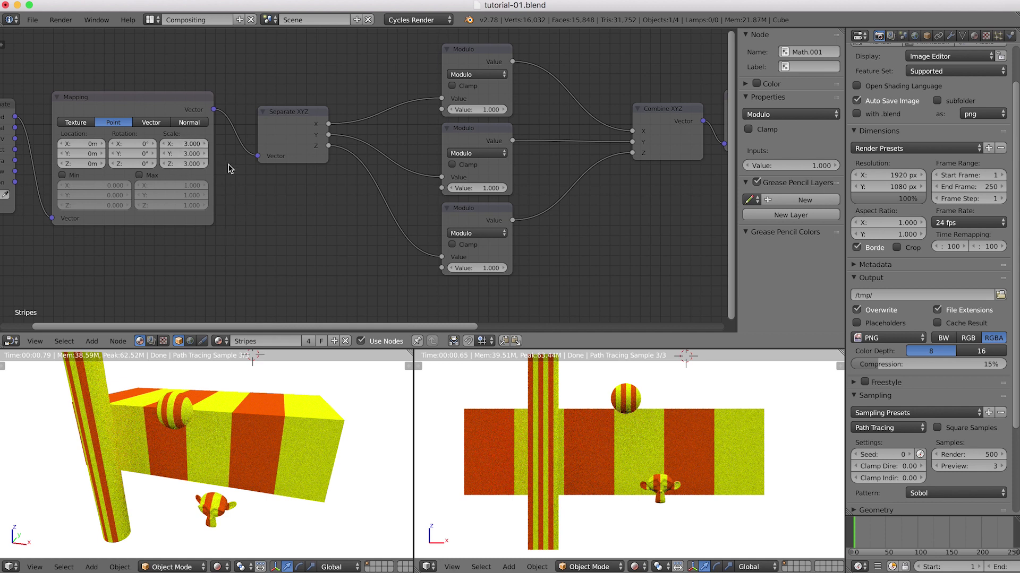
click(194, 145)
key(Return)
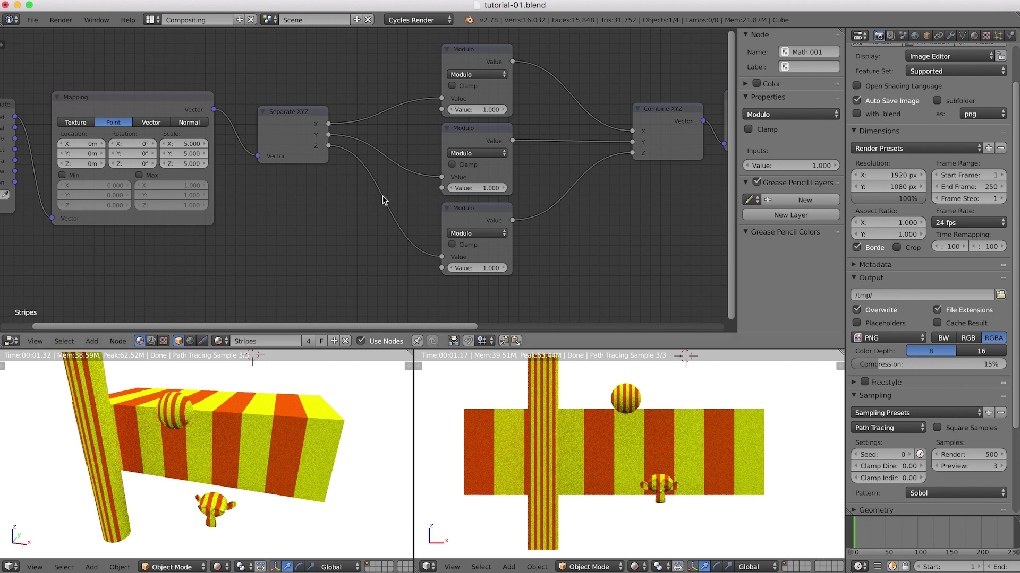
- Tighten the node layout by moving the Modulo nodes beside Separate XYZ and shifting the downstream nodes closer to them
scroll(384, 199, down, 3)
drag(295, 133, 279, 130)
drag(420, 62, 462, 265)
drag(461, 223, 379, 211)
middle_drag(531, 196, 349, 199)
drag(292, 99, 674, 230)
key(g)
click(410, 221)
middle_drag(409, 221, 546, 253)
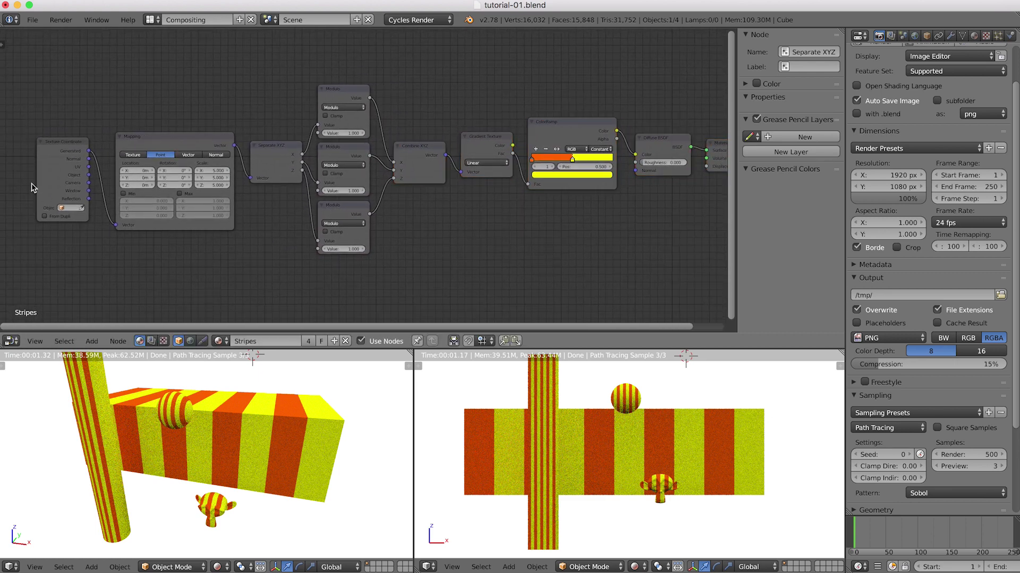
- Preview the Texture Coordinate node's Generated output and the Mapping node's vector output on the objects
click(63, 192)
middle_drag(86, 277, 317, 255)
scroll(255, 173, up, 3)
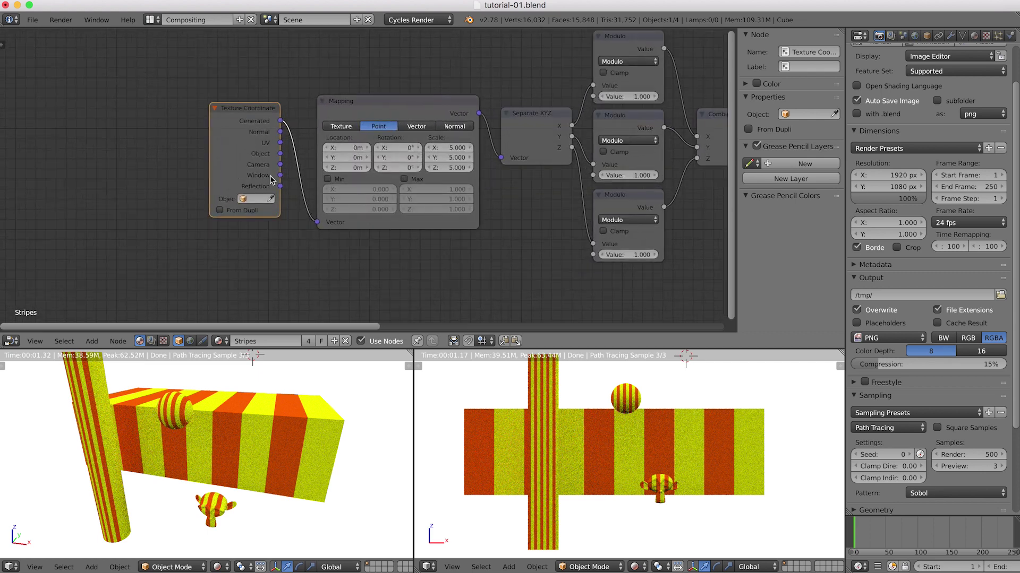
middle_drag(262, 221, 290, 216)
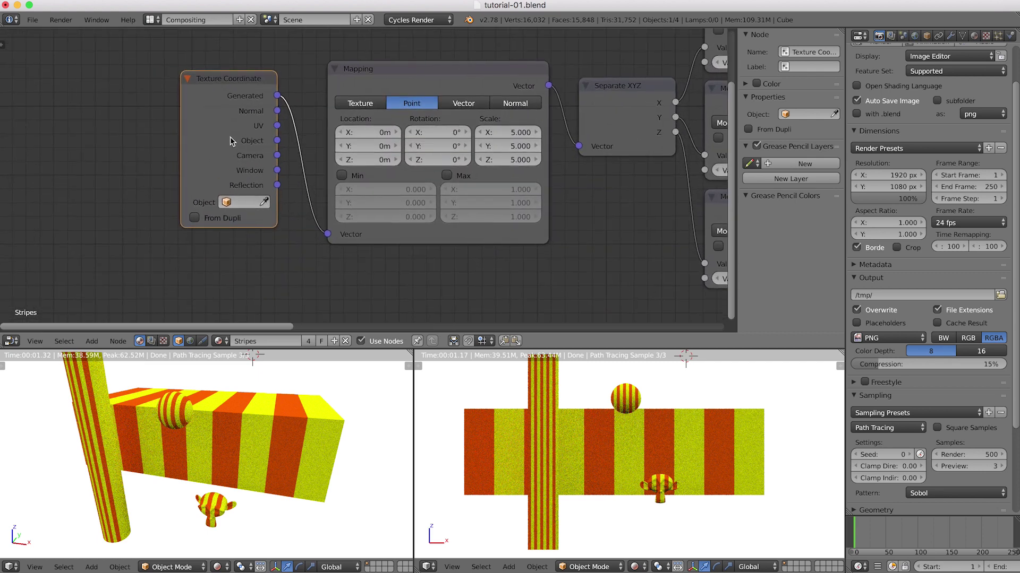
ctrl+shift+click(228, 132)
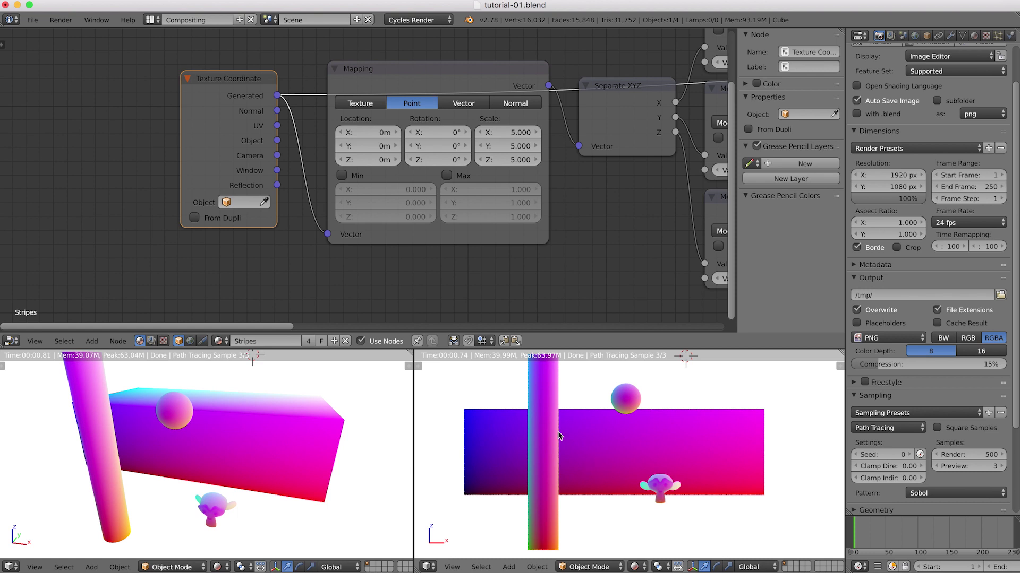
drag(394, 77, 396, 78)
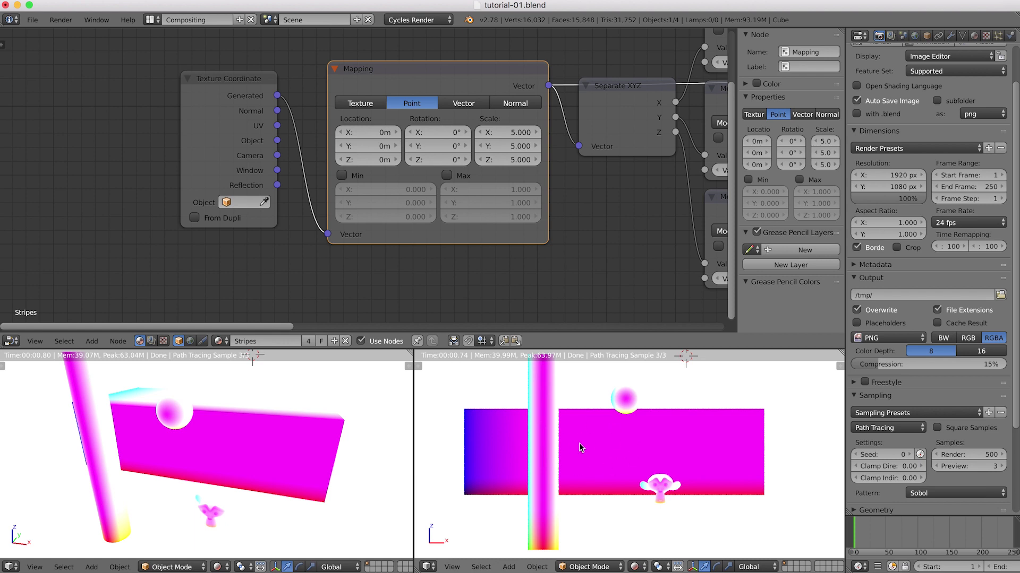
middle_drag(639, 103, 392, 119)
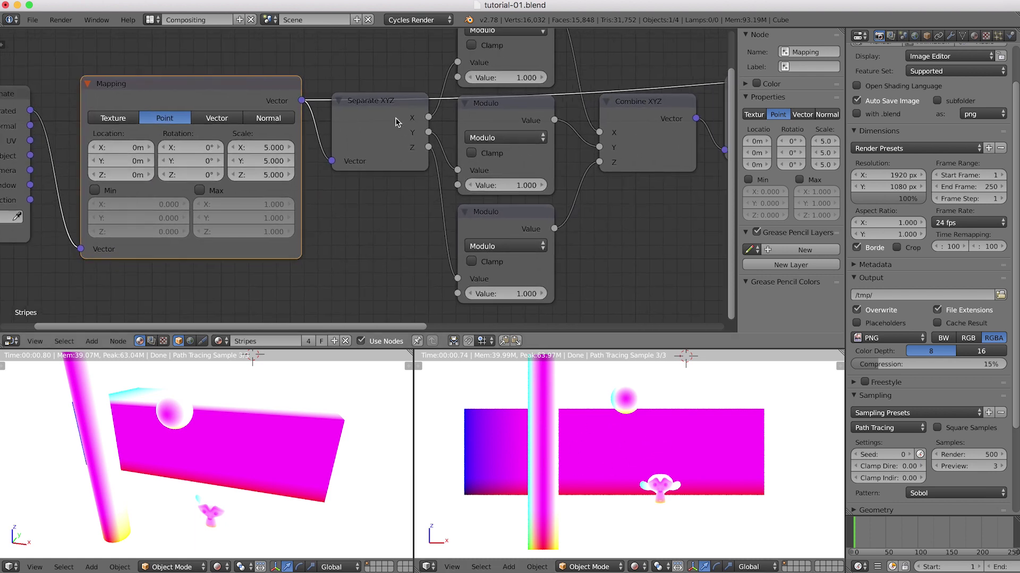
- Preview the Separate XYZ node's X, Y and Z outputs one after another on the objects
click(390, 113)
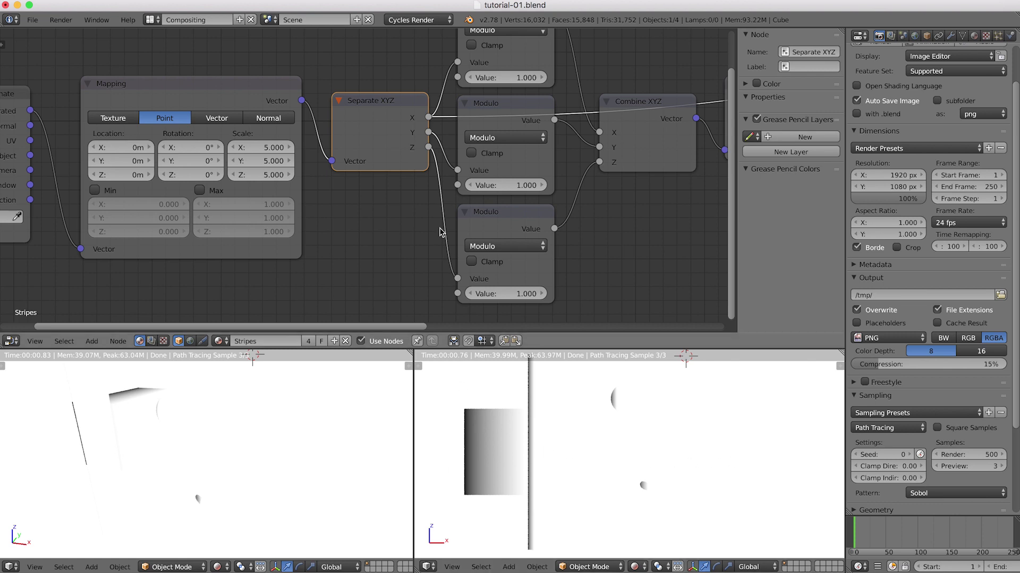
ctrl+shift+click(368, 110)
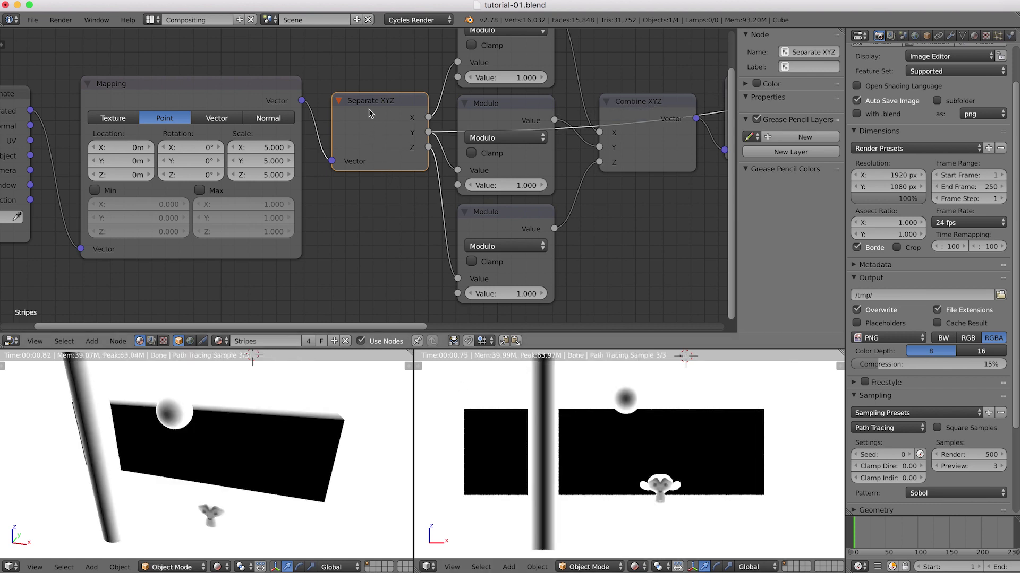
ctrl+shift+click(369, 110)
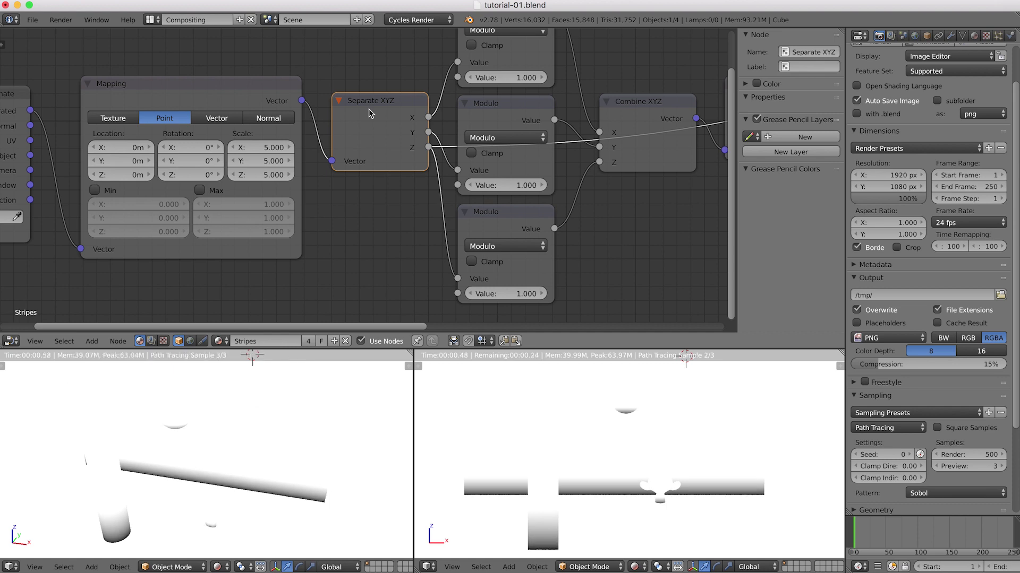
middle_drag(607, 232, 513, 287)
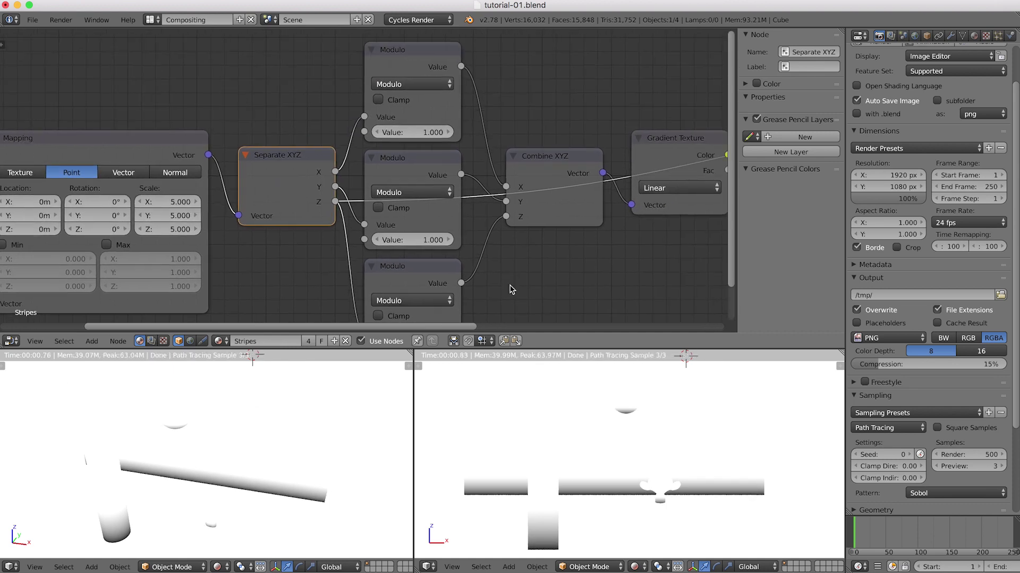
- Preview the X-axis Modulo node's output and the Combine XYZ vector on the objects
ctrl+shift+click(404, 62)
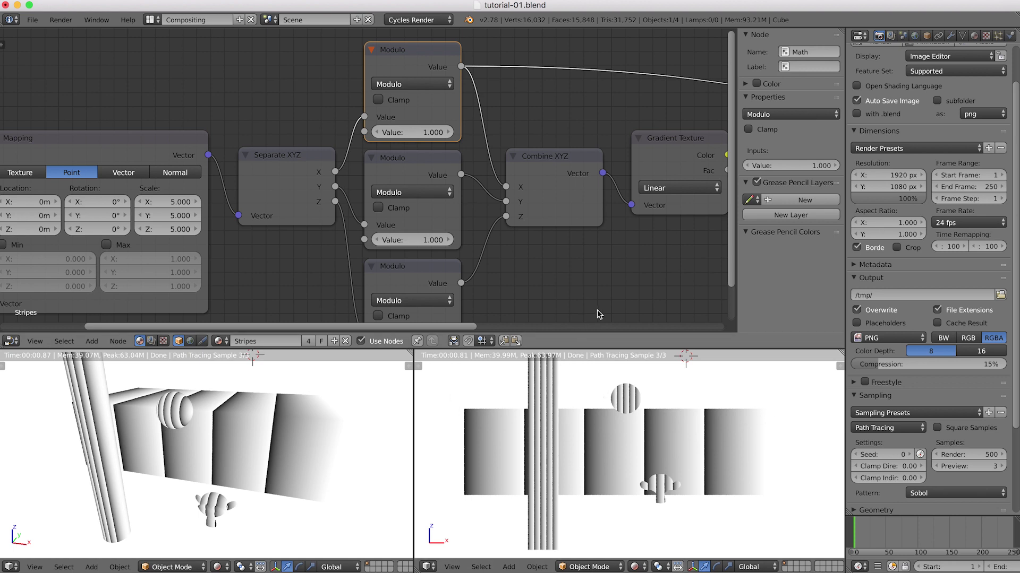
scroll(558, 255, right, 3)
ctrl+shift+click(504, 173)
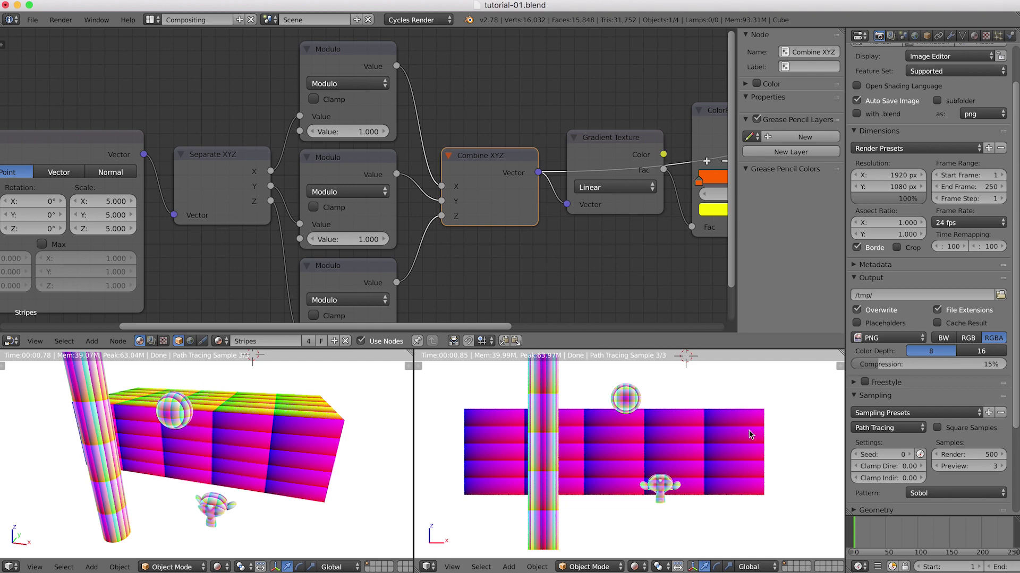
middle_drag(512, 283, 399, 288)
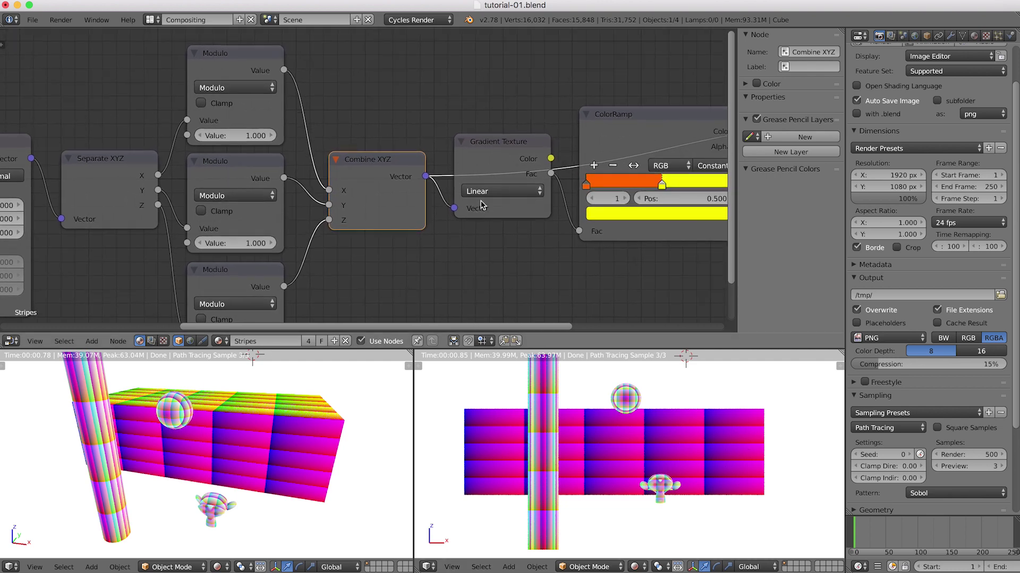
- Preview the Gradient Texture and ColorRamp outputs, and reconnect the Diffuse BSDF to the Material Output surface
ctrl+shift+click(492, 142)
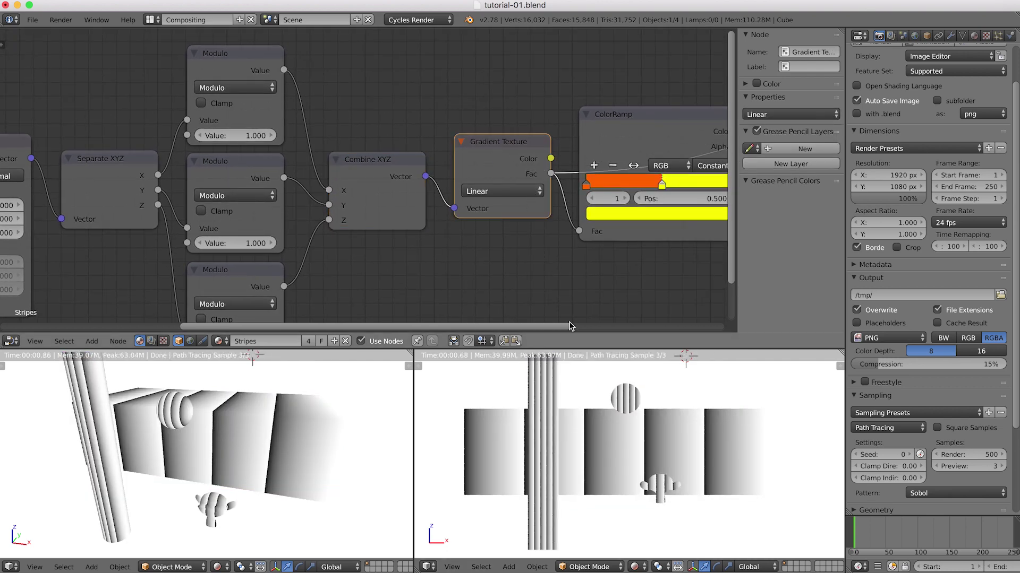
middle_drag(552, 282, 390, 270)
ctrl+shift+click(494, 129)
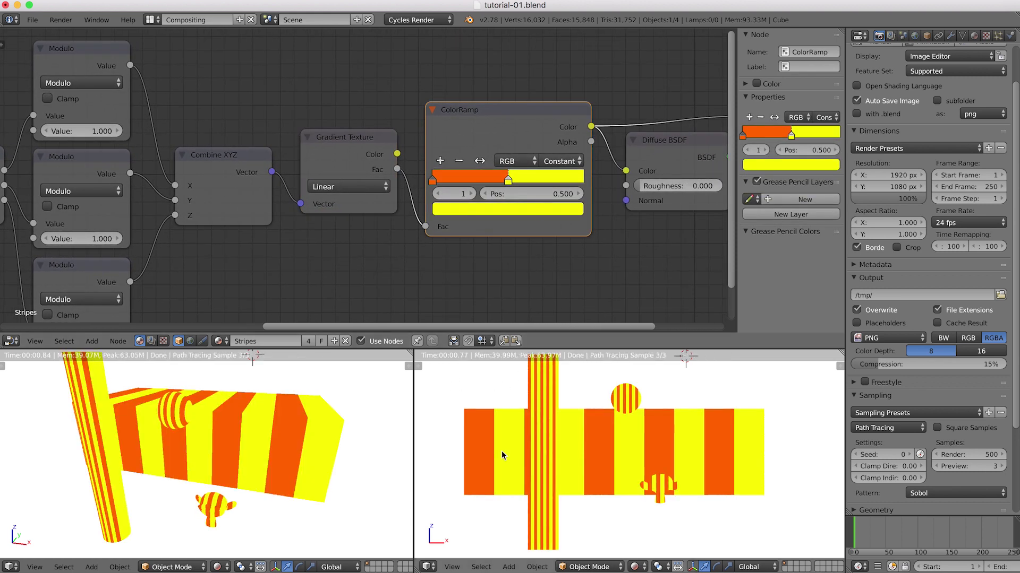
middle_drag(602, 279, 422, 267)
ctrl+shift+click(489, 137)
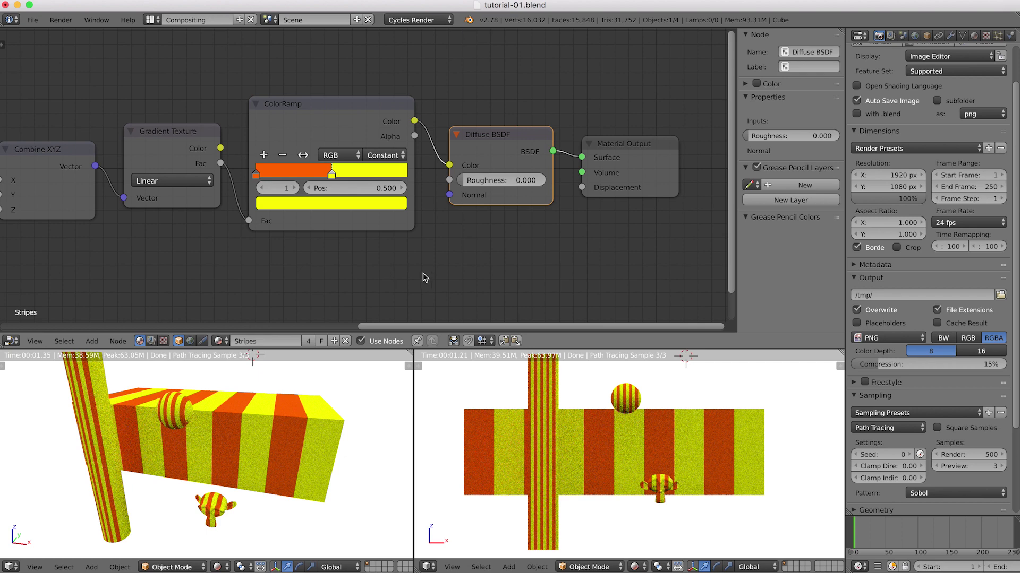
- Set the yellow ColorRamp stop's position to 0.333
middle_drag(406, 281, 485, 286)
click(368, 132)
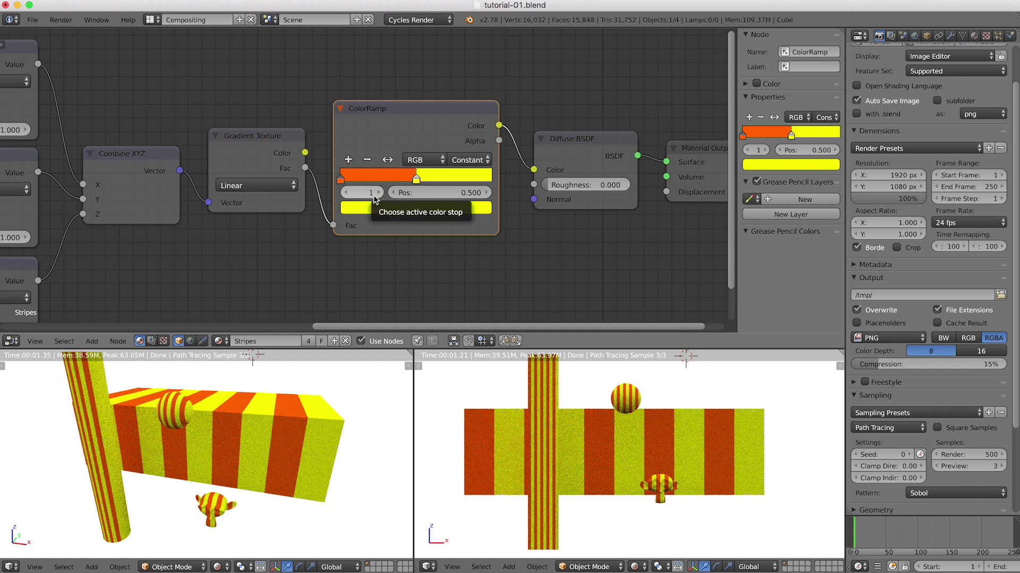
click(445, 192)
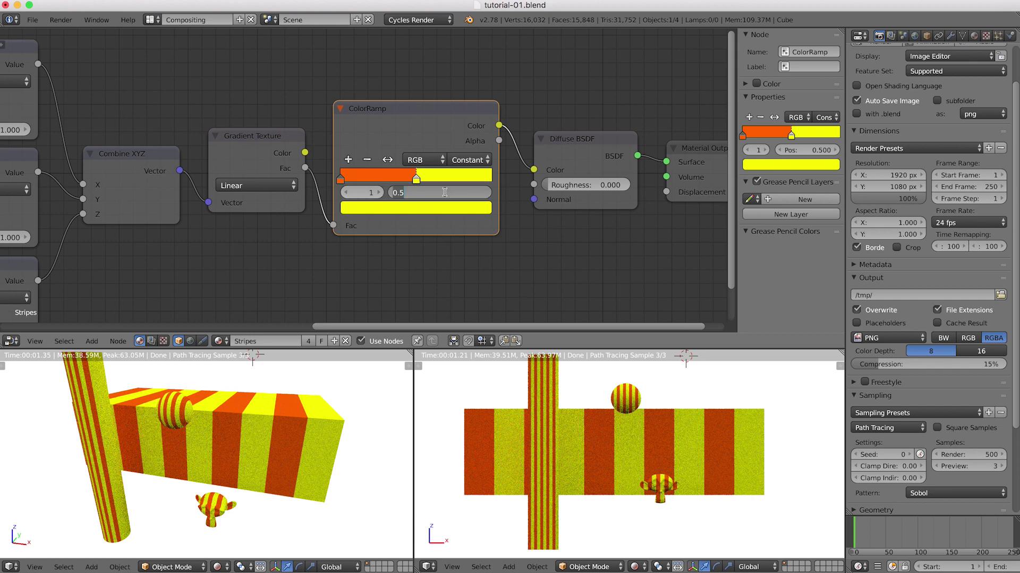
text(.333)
key(Return)
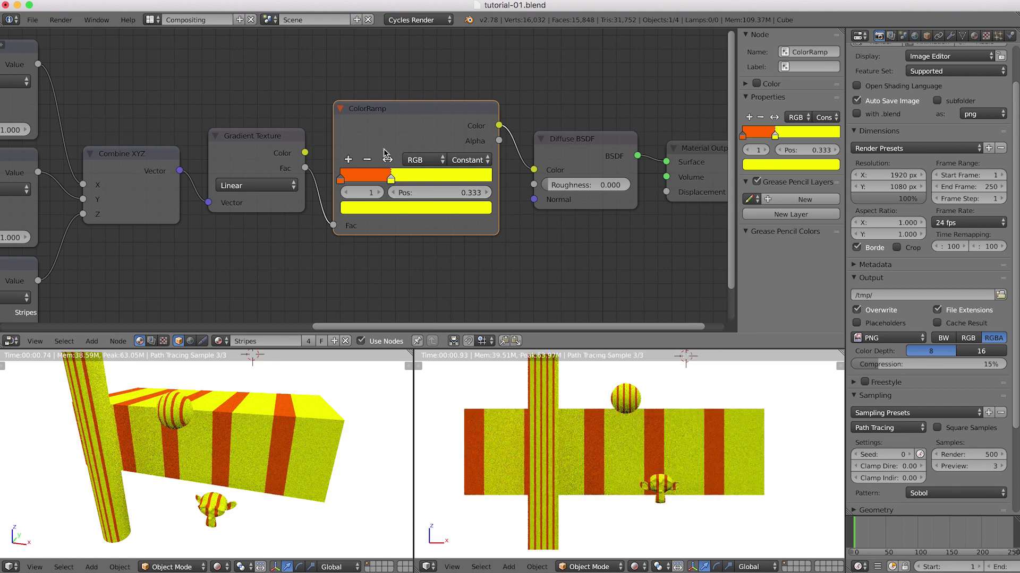
- Add a third stop to the ColorRamp at position 0.666 and colour it blue
click(348, 159)
click(434, 192)
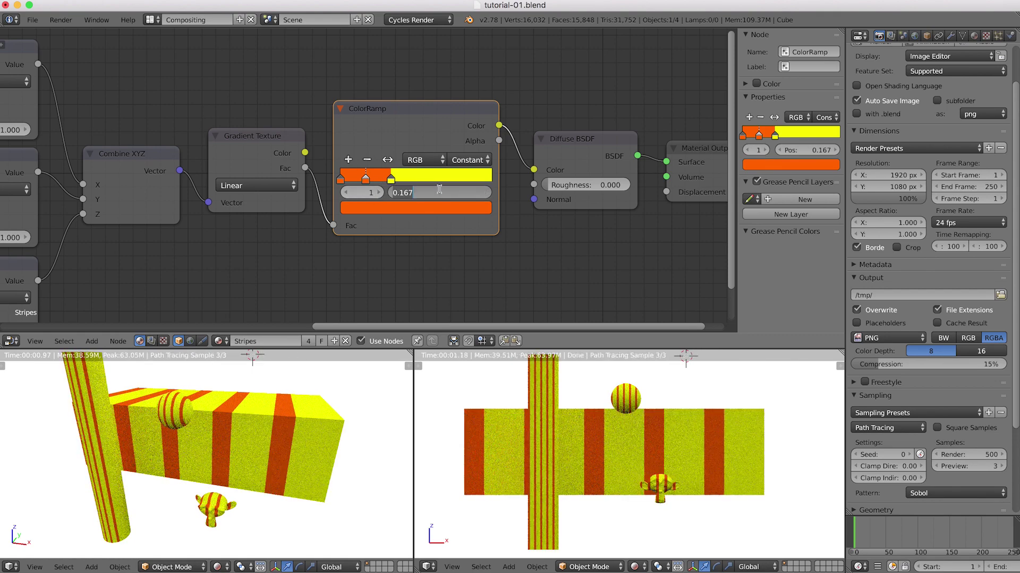
key(BackSpace)
text(.666)
key(Return)
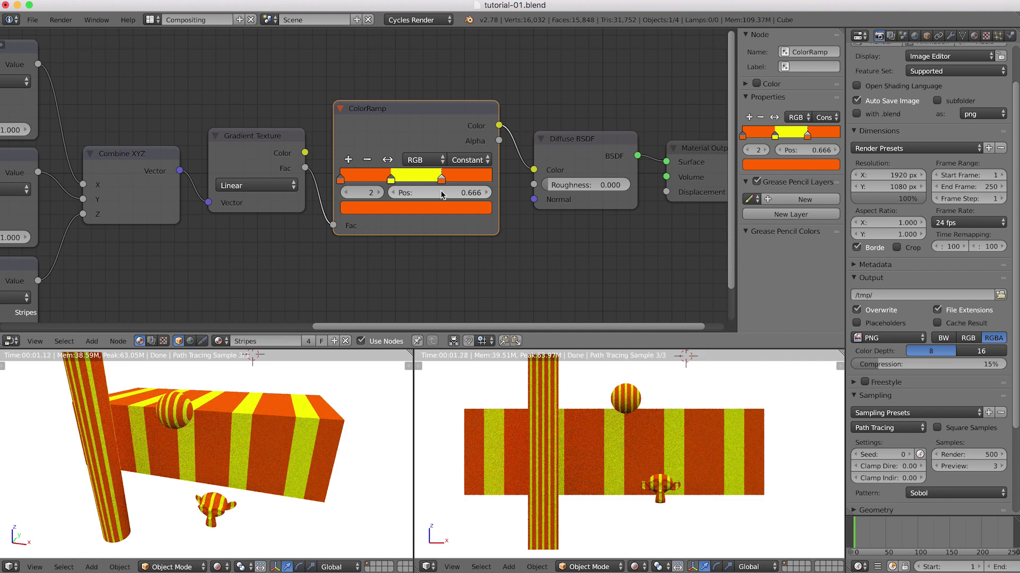
click(418, 210)
click(445, 250)
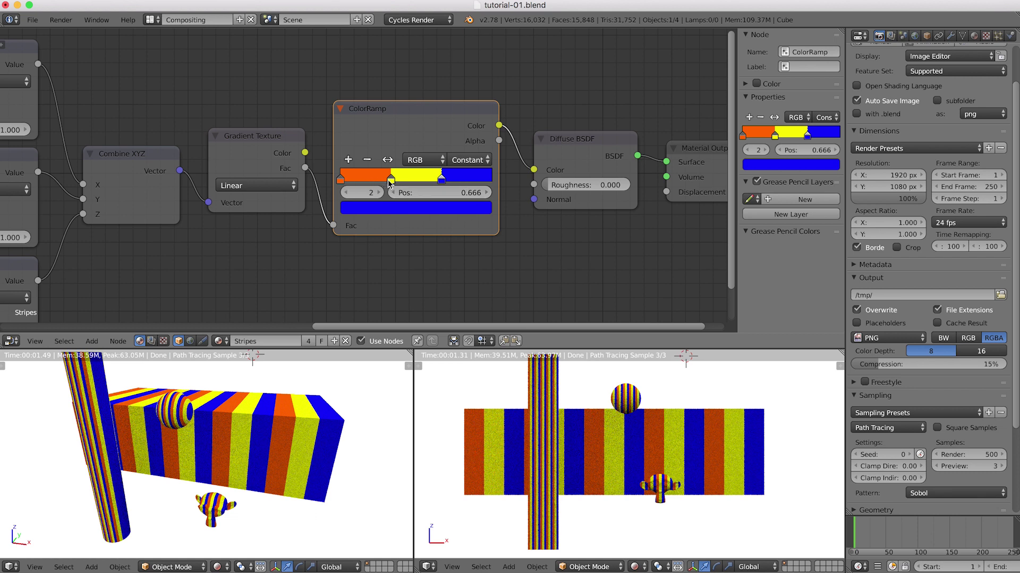
- Cycle through the ColorRamp's three stops by index to review their colours and positions
double_click(348, 192)
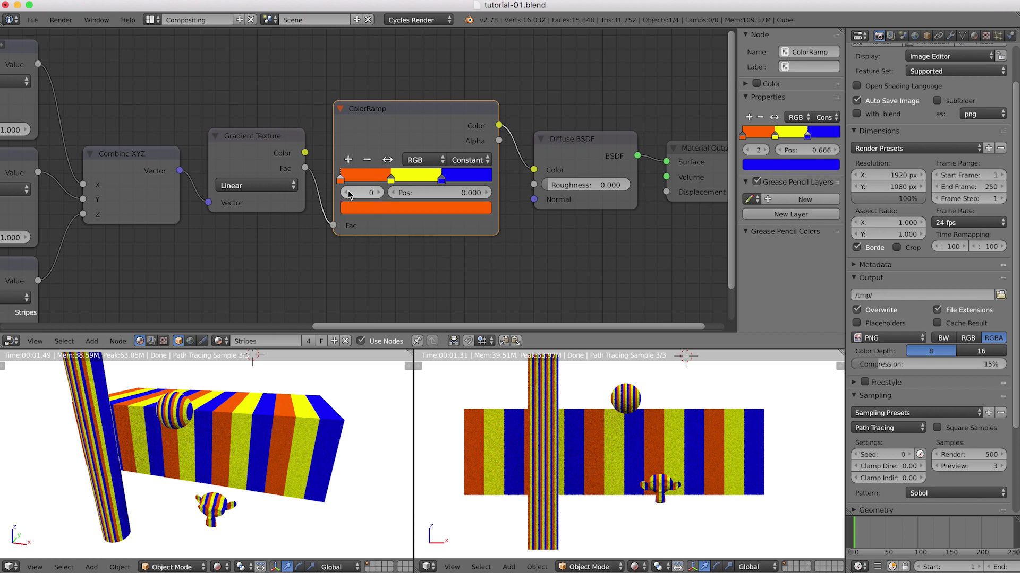
click(380, 192)
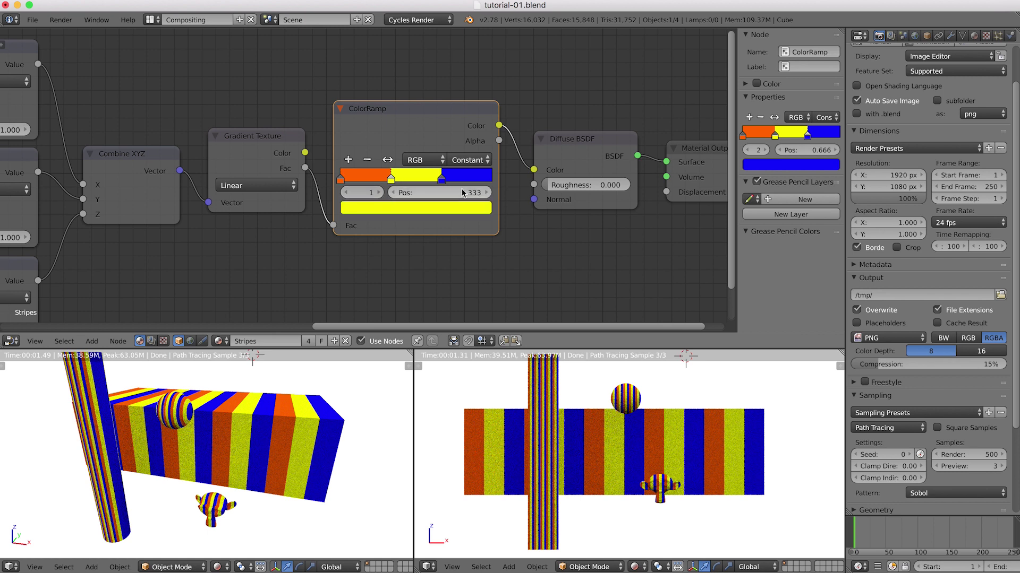
click(379, 192)
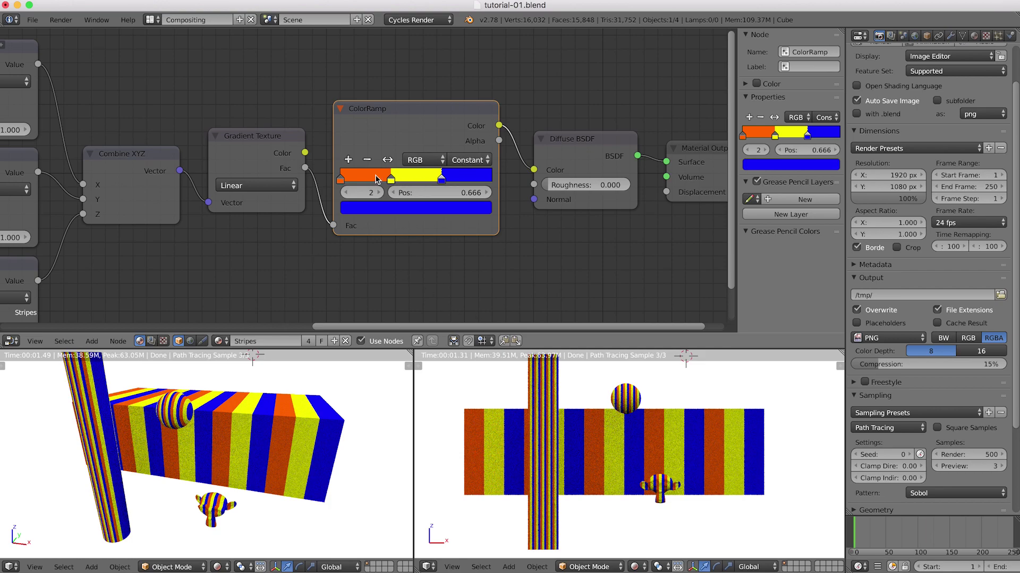
- Narrow the yellow stripe by moving its ColorRamp stop close to the blue stop, with the blue stop at about 0.584
drag(391, 179, 429, 180)
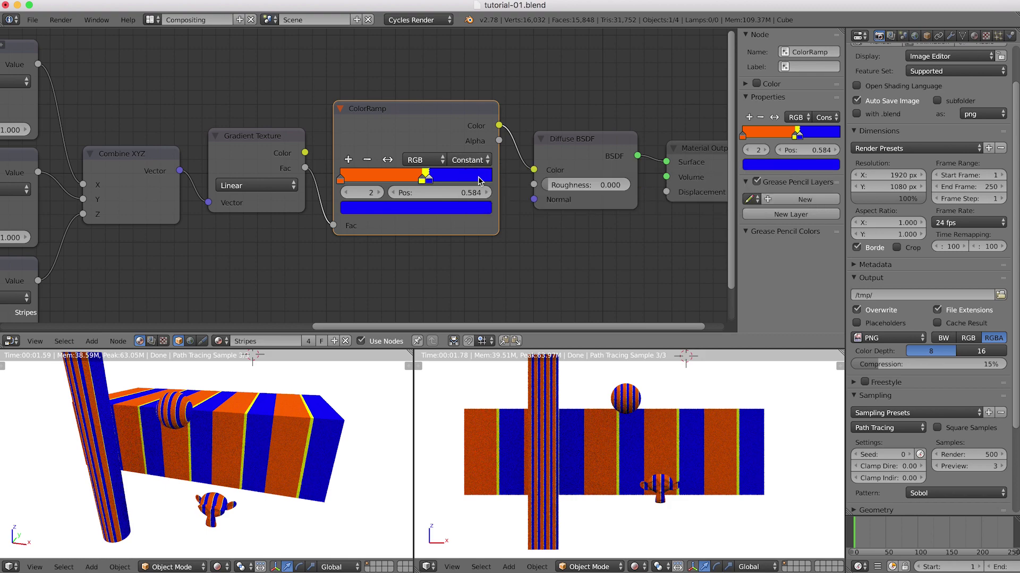
scroll(610, 422, up, 5)
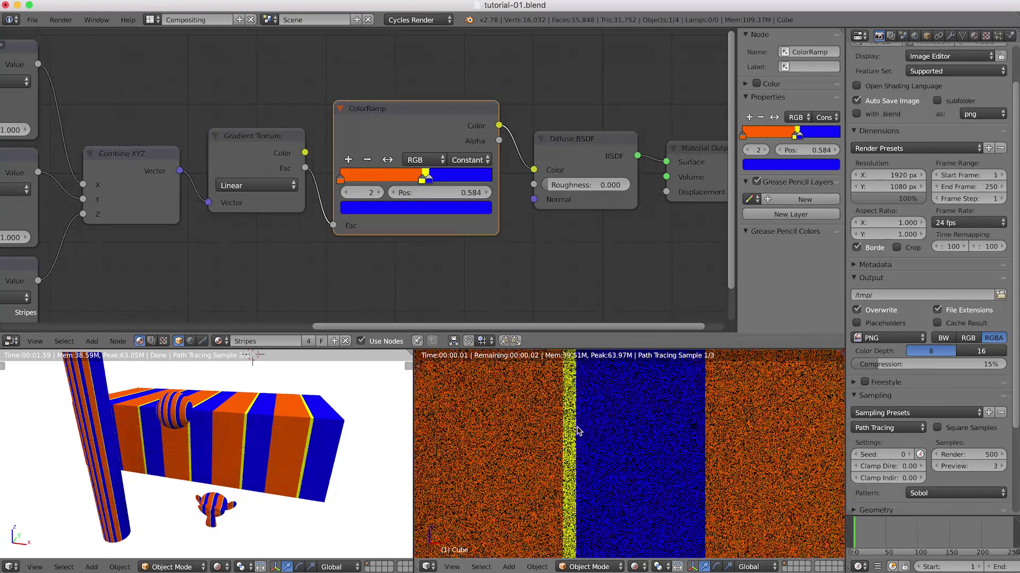
- Set the ColorRamp's interpolation to Cardinal and inspect the blended stripes up close
click(470, 159)
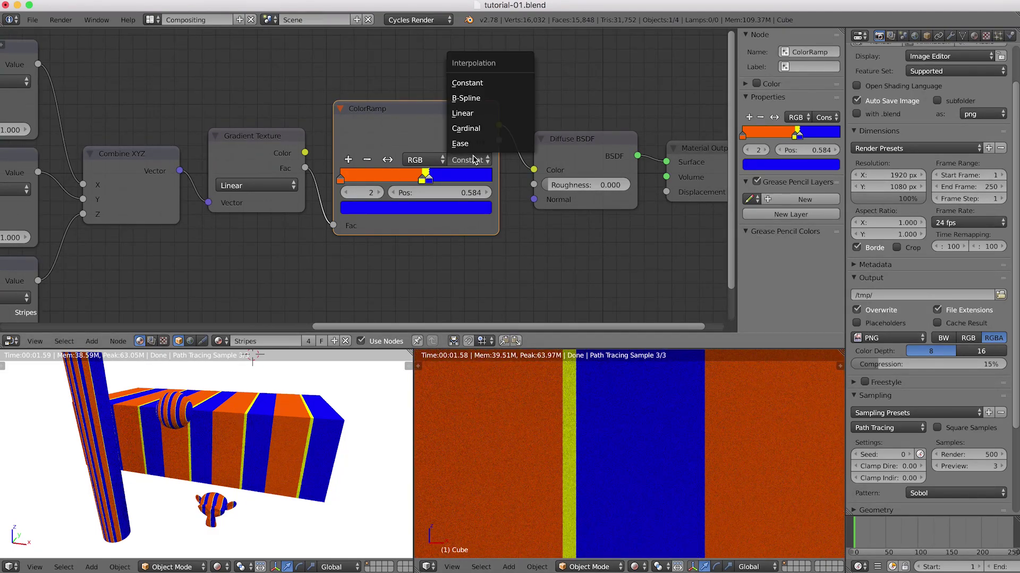
click(476, 129)
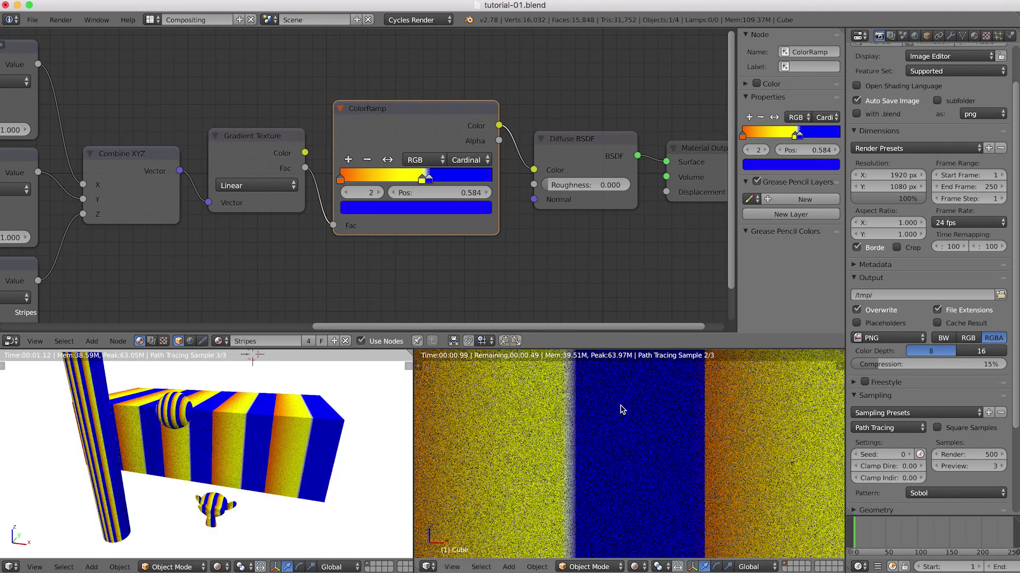
scroll(596, 402, down, 3)
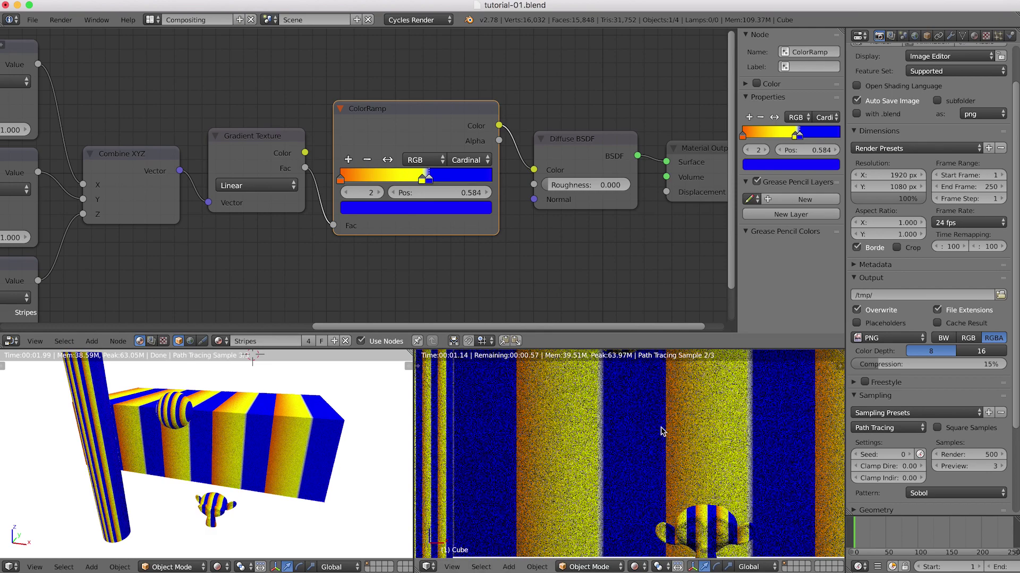
scroll(662, 431, up, 3)
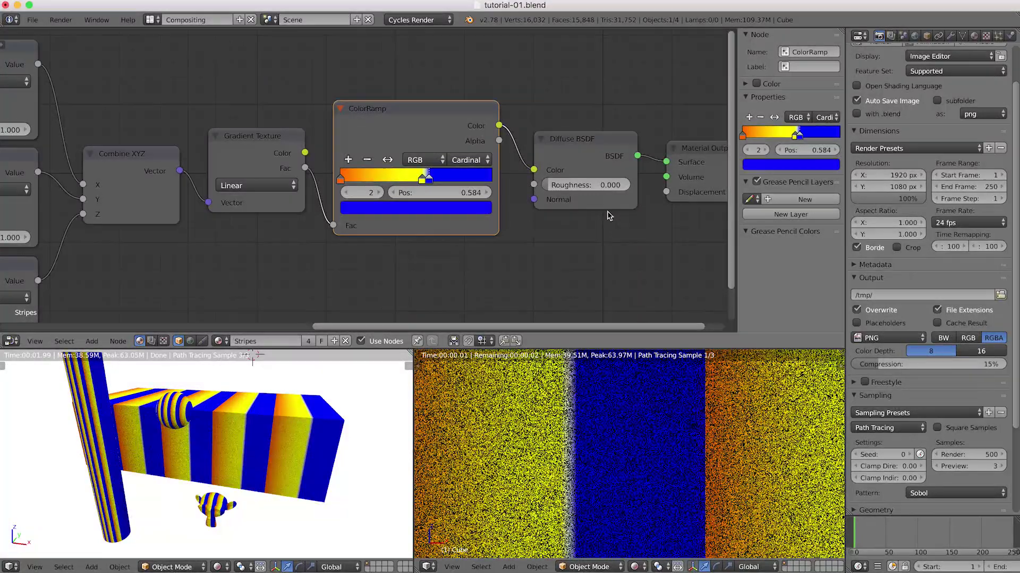
- Try B-Spline interpolation on the ColorRamp, and settle on Constant interpolation
click(464, 160)
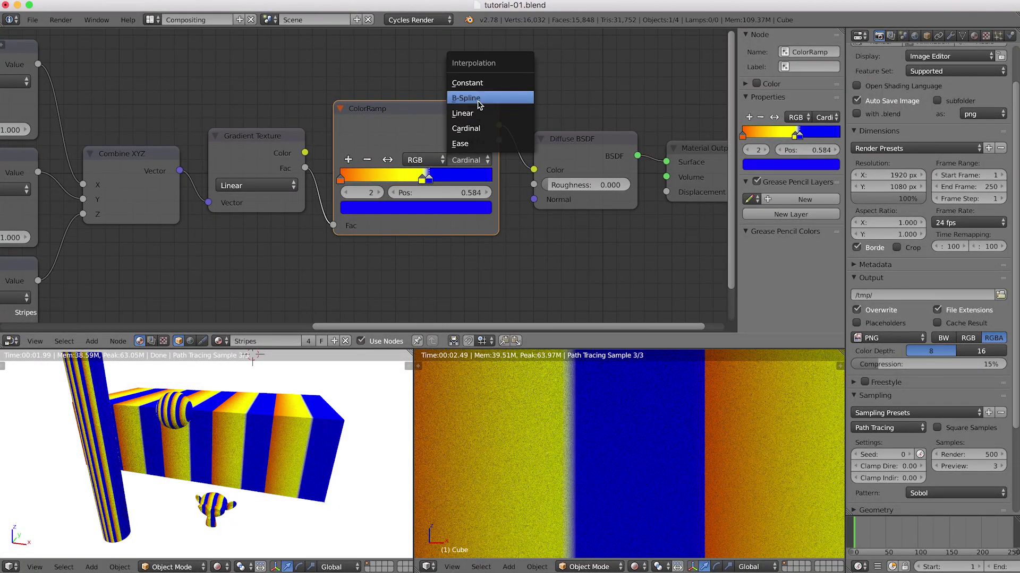
click(479, 99)
click(470, 160)
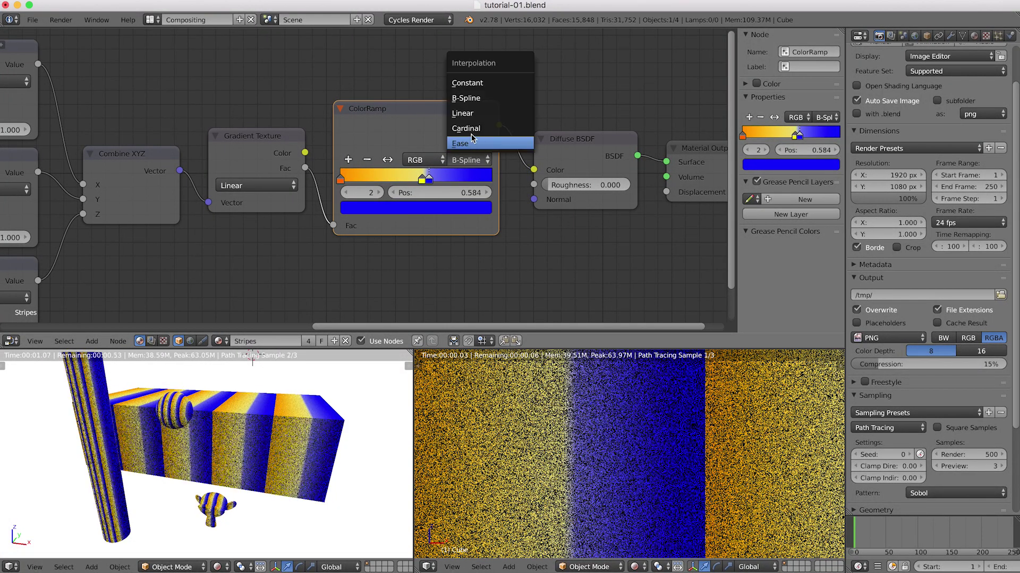
click(468, 83)
scroll(619, 380, down, 8)
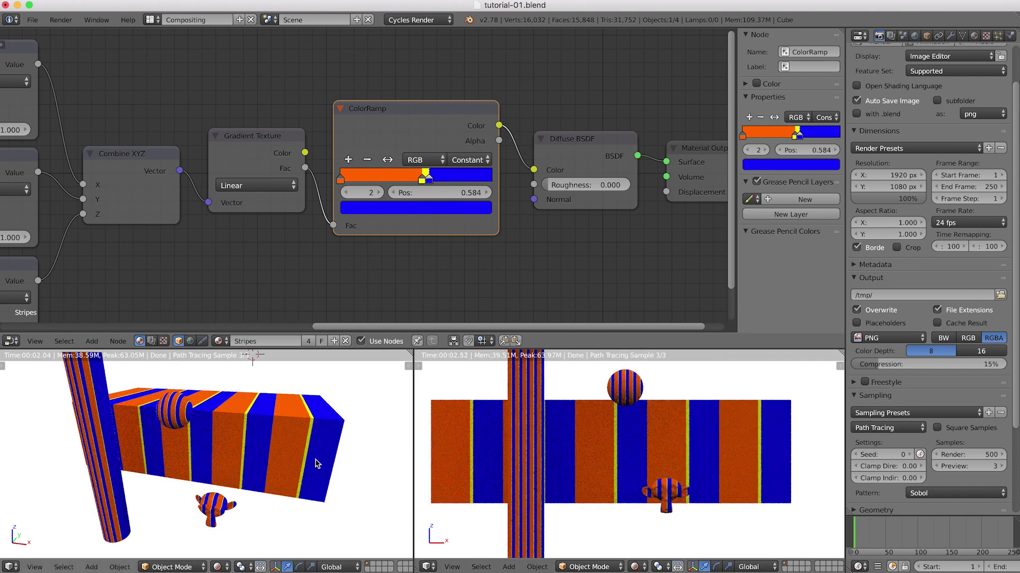
- Set the Mapping node's Y rotation to 90° to turn the stripes horizontal
scroll(412, 253, down, 2)
middle_drag(412, 253, 736, 221)
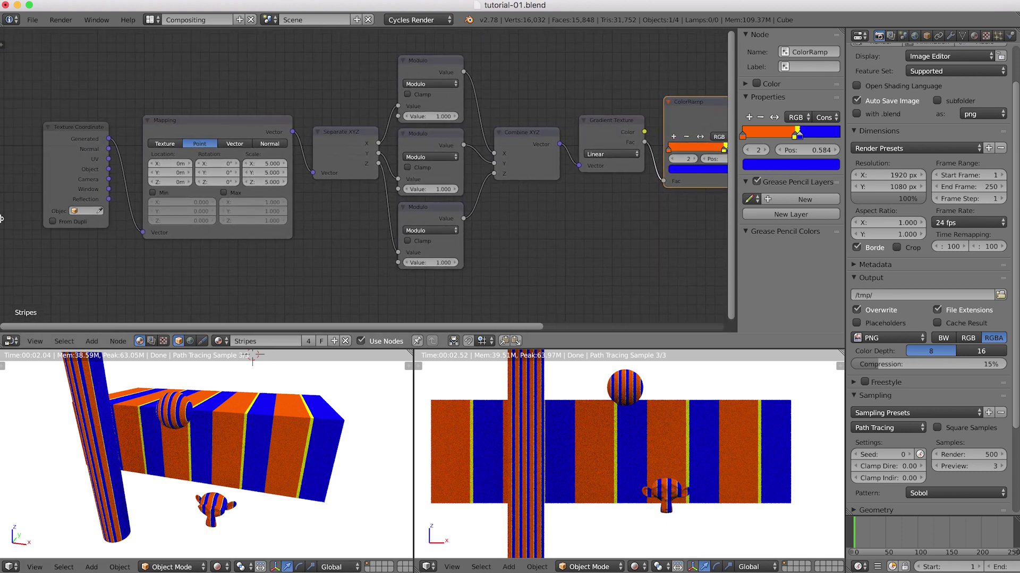
click(565, 133)
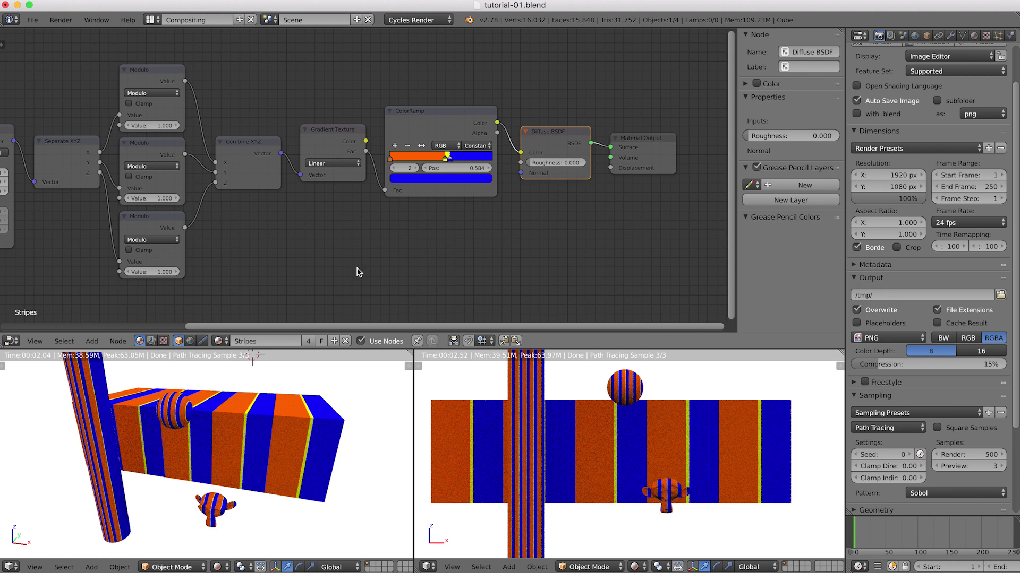
middle_drag(284, 282, 402, 250)
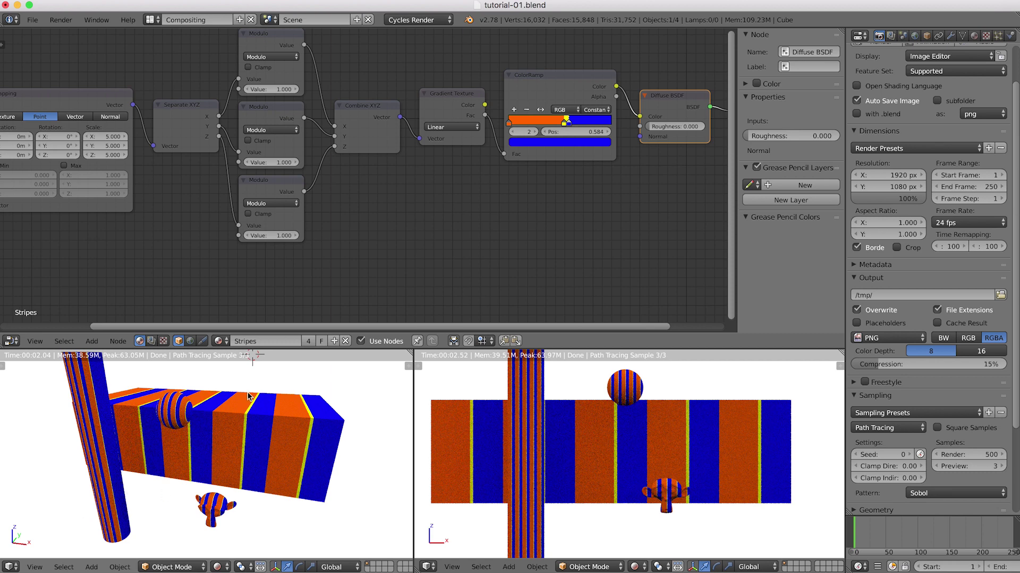
middle_drag(269, 314, 358, 289)
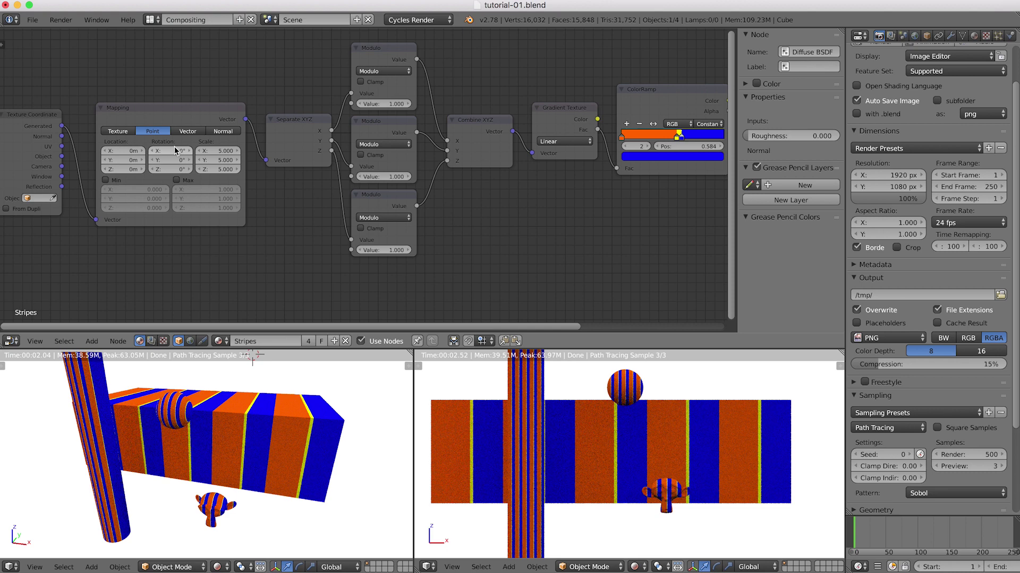
middle_drag(247, 231, 358, 223)
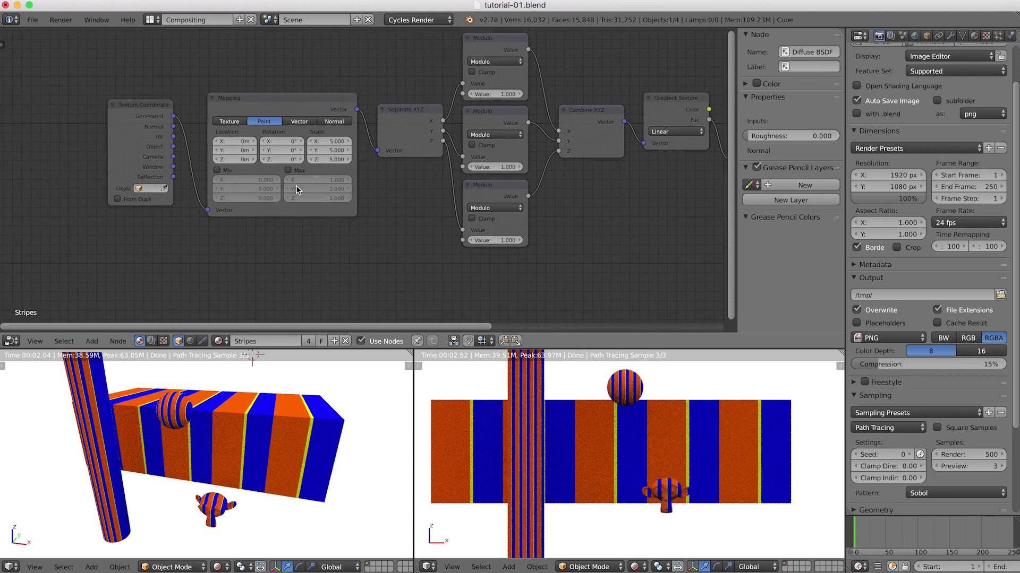
scroll(281, 161, up, 3)
click(268, 134)
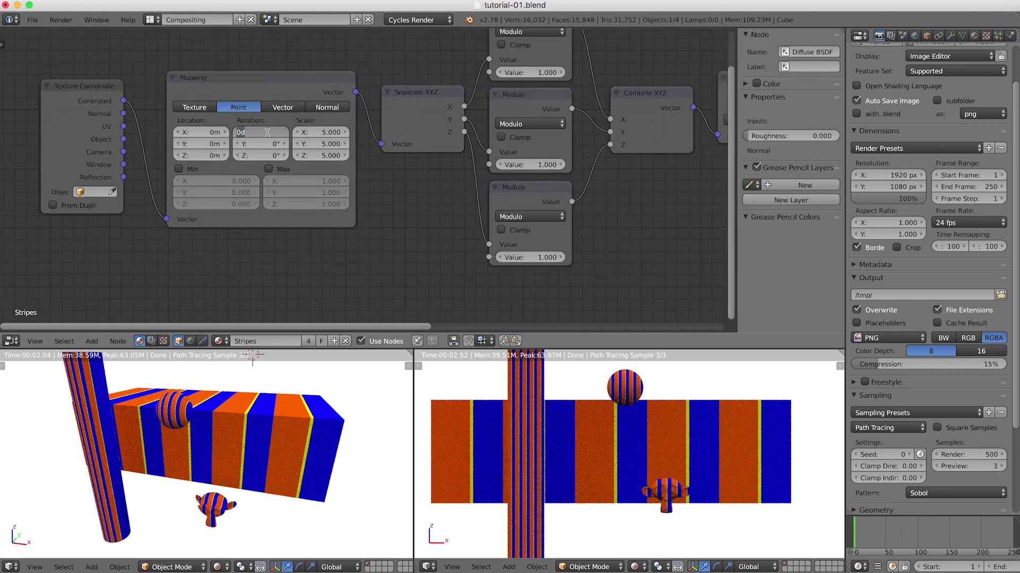
text(0)
key(Tab)
text(90)
key(Return)
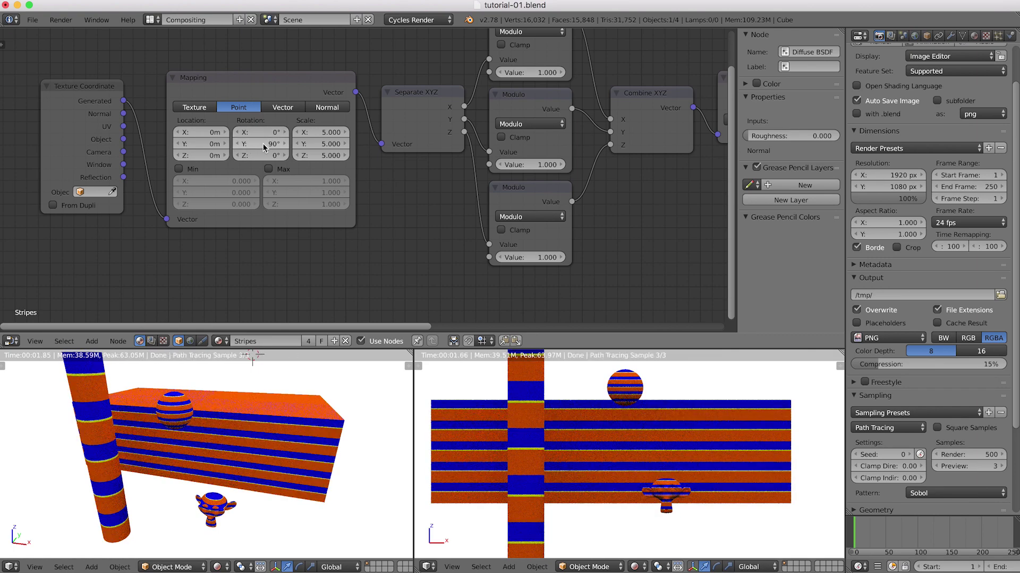
- Reset the Mapping node's Y rotation to 0°
click(263, 144)
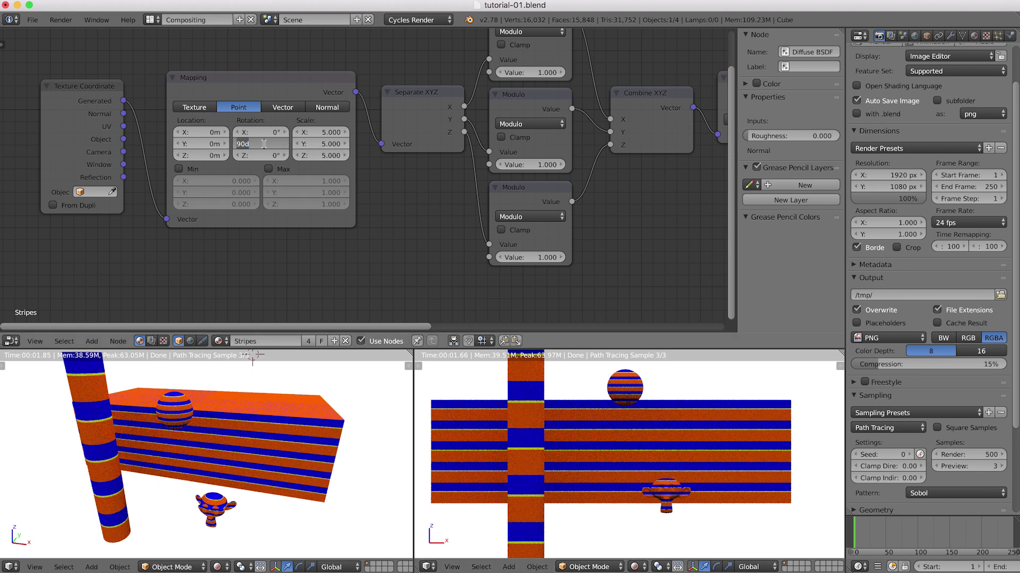
text(0)
key(Return)
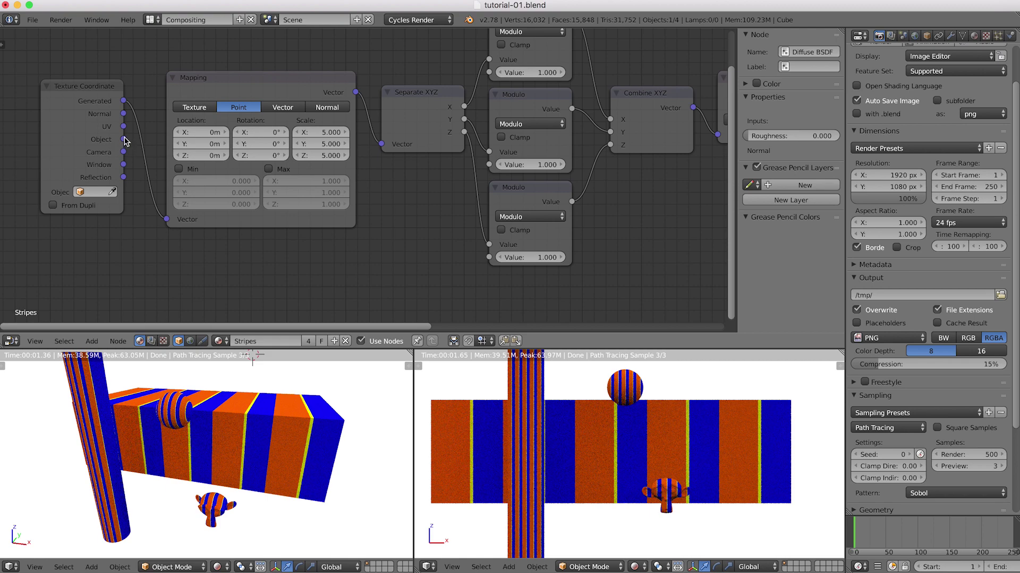
- Feed the Mapping node's Vector from the Texture Coordinate's Object output and switch both 3D viewports to solid shading
drag(123, 139, 168, 219)
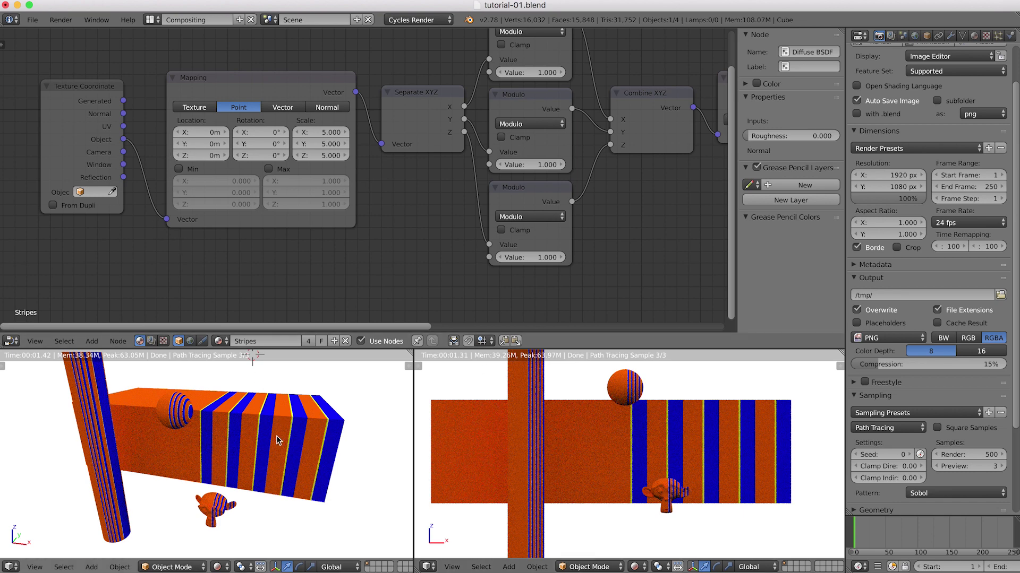
key(shift+z)
key(z)
key(z)
key(z)
key(z)
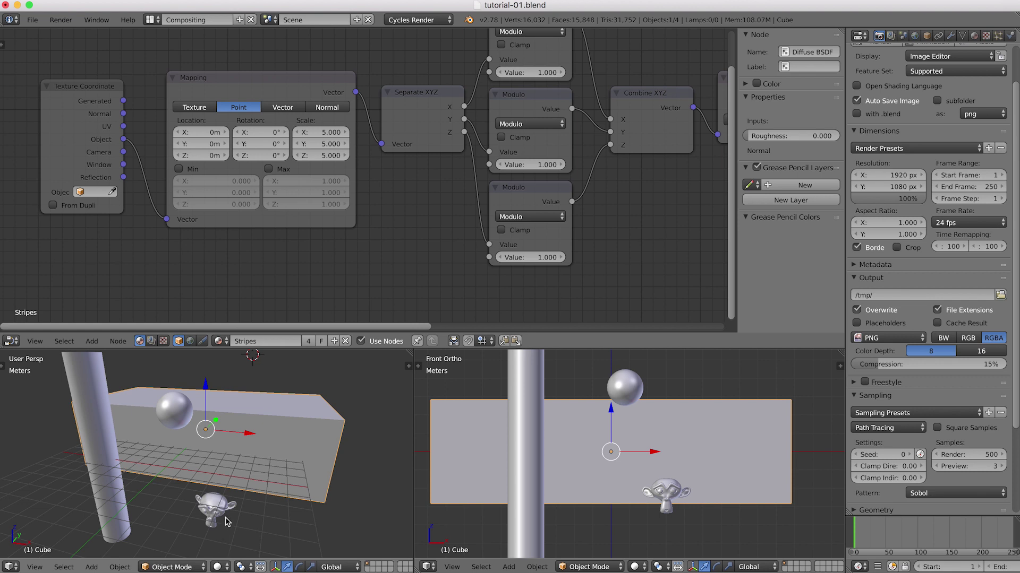
- Add an Arrows empty to the scene and move it close to the world origin
scroll(236, 483, down, 2)
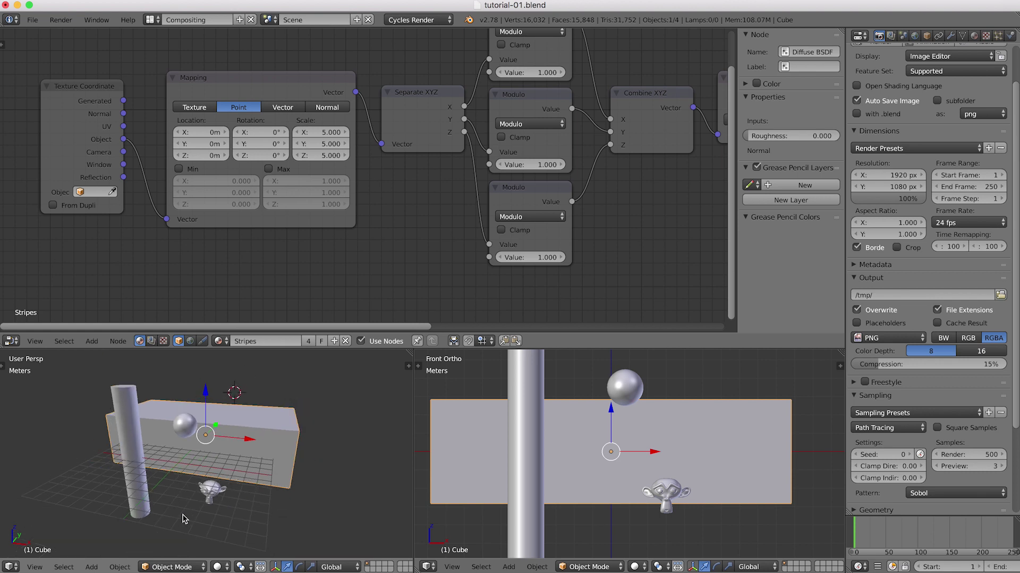
key(shift+a)
mouse_move(192, 482)
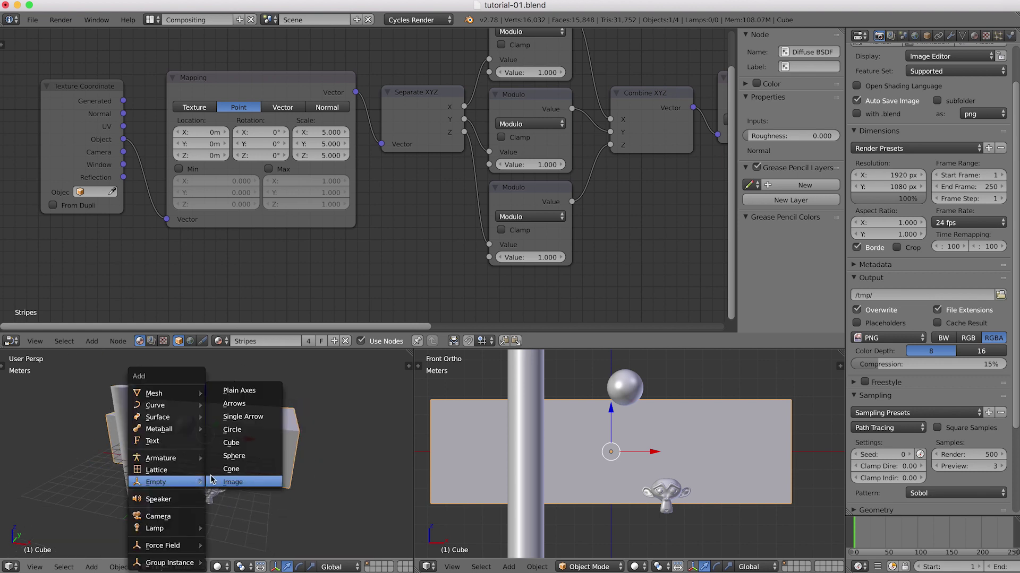
click(253, 407)
mouse_move(238, 407)
middle_down()
mouse_move(159, 431)
mouse_move(252, 420)
middle_up()
drag(251, 418, 215, 494)
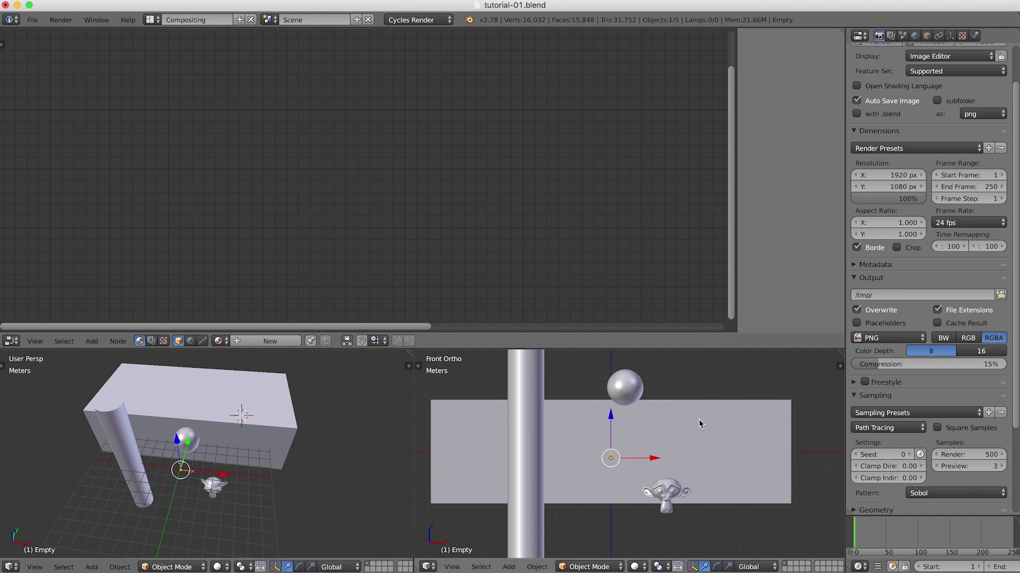
- Set the empty's X, Y and Z location to 0 m so it sits exactly at the world origin
key(t)
key(t)
key(n)
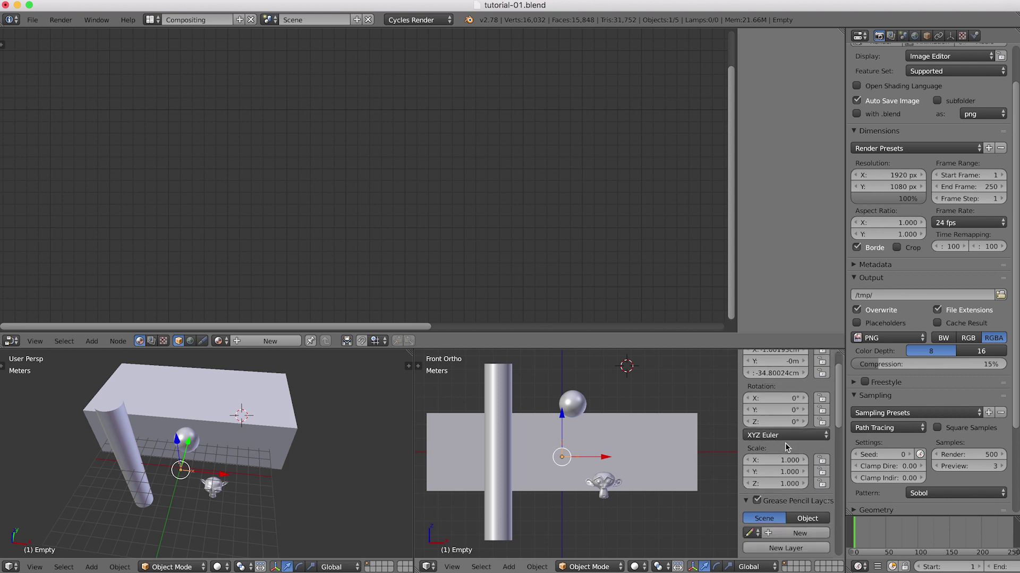
scroll(786, 443, up, 1)
click(775, 384)
text(0)
key(Tab)
text(0)
key(Tab)
text(0)
key(Return)
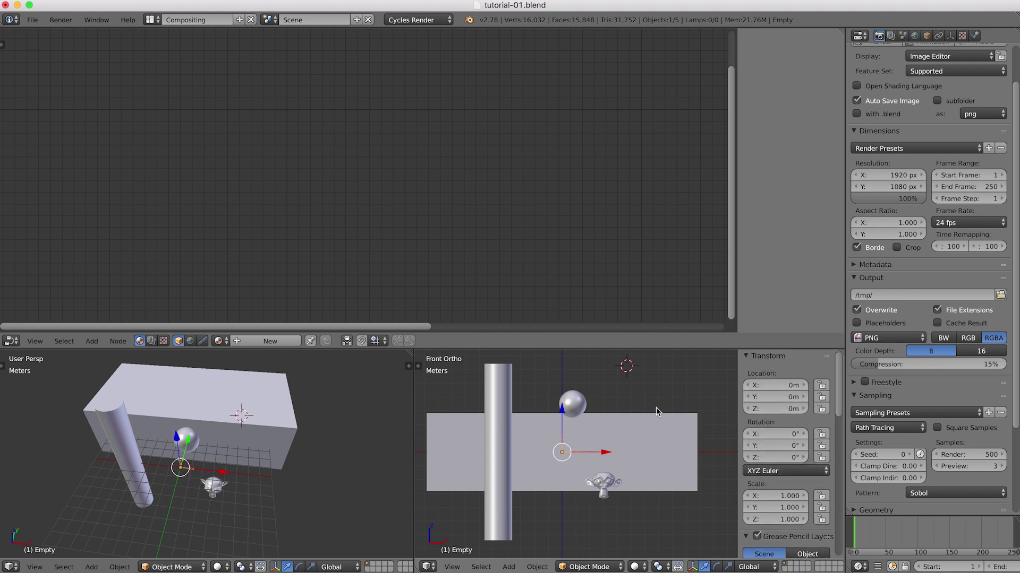
key(n)
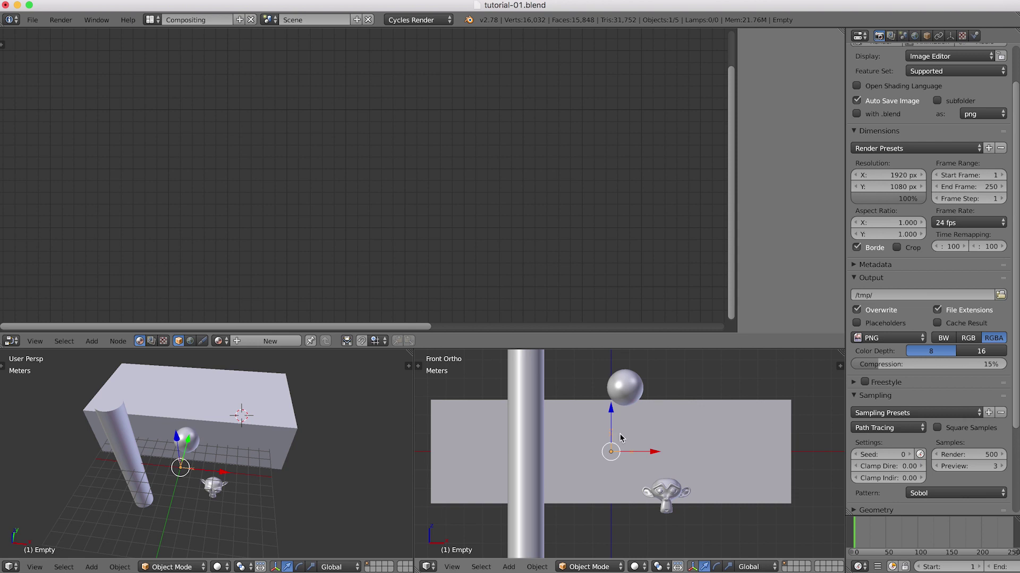
- Select the cube and pick the Empty as the reference object in the Texture Coordinate node of its Stripes material
right_click(225, 419)
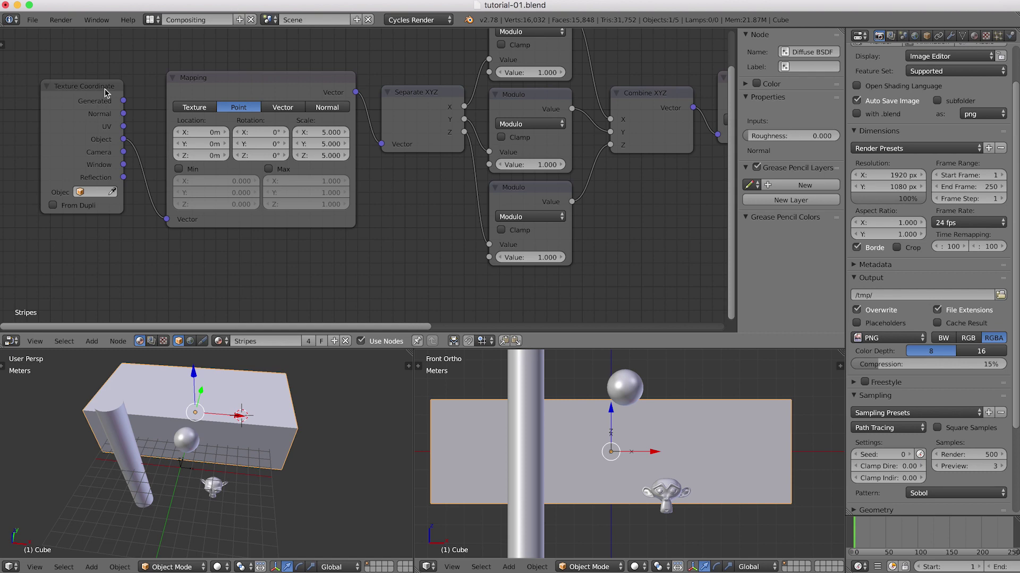
middle_drag(95, 122, 239, 140)
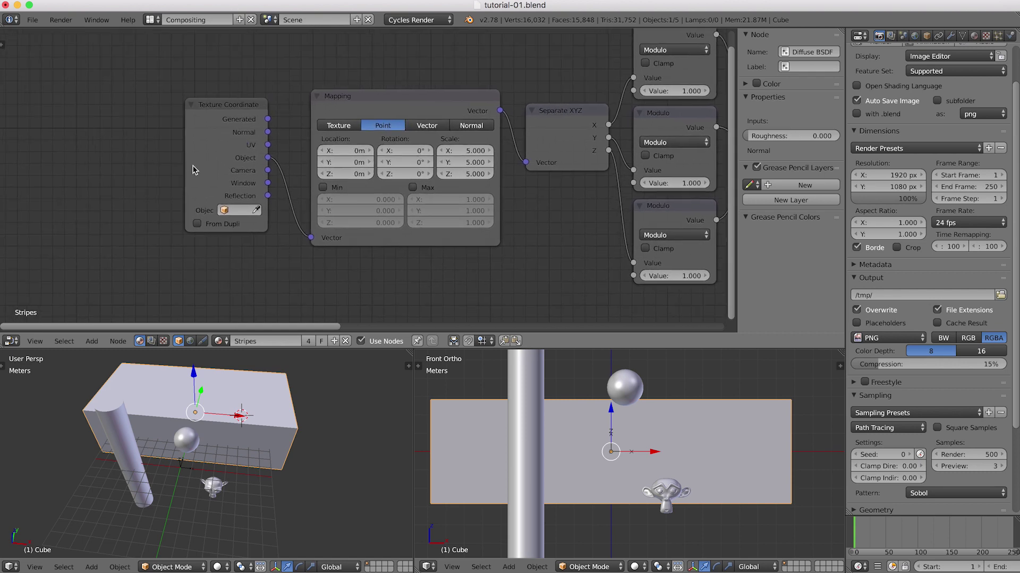
scroll(194, 169, up, 7)
middle_drag(226, 230, 289, 231)
drag(119, 236, 89, 234)
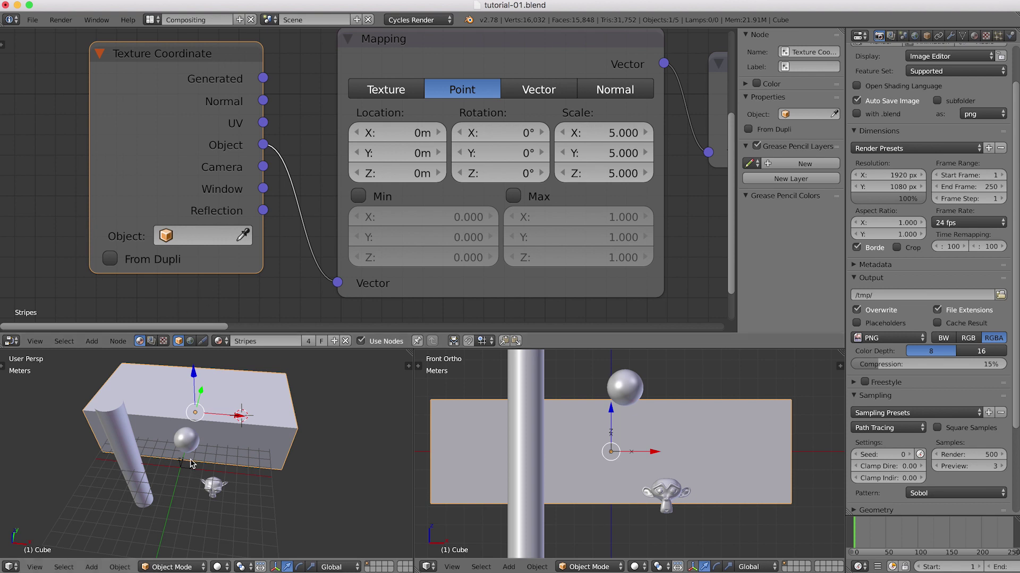
click(181, 236)
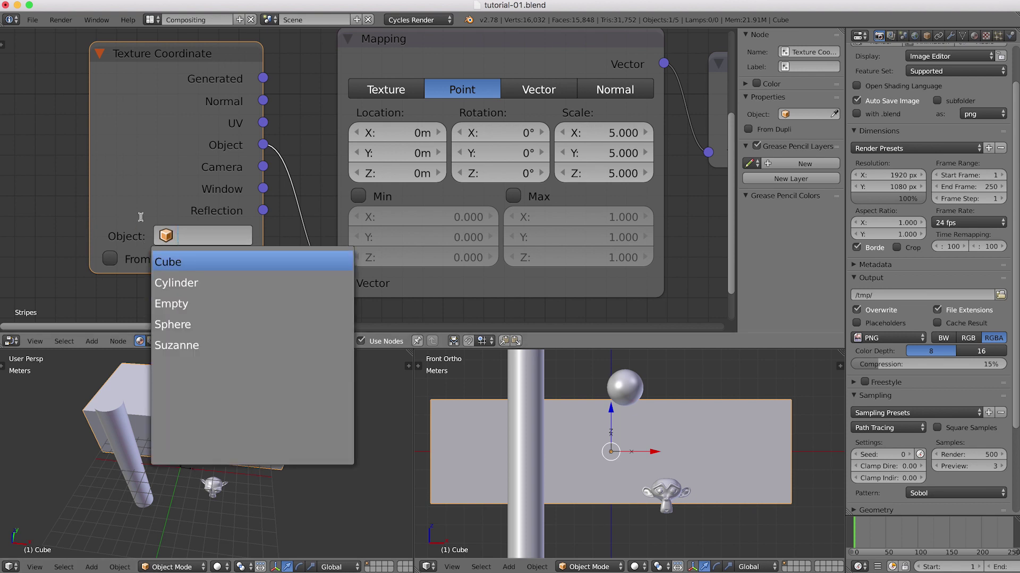
click(243, 235)
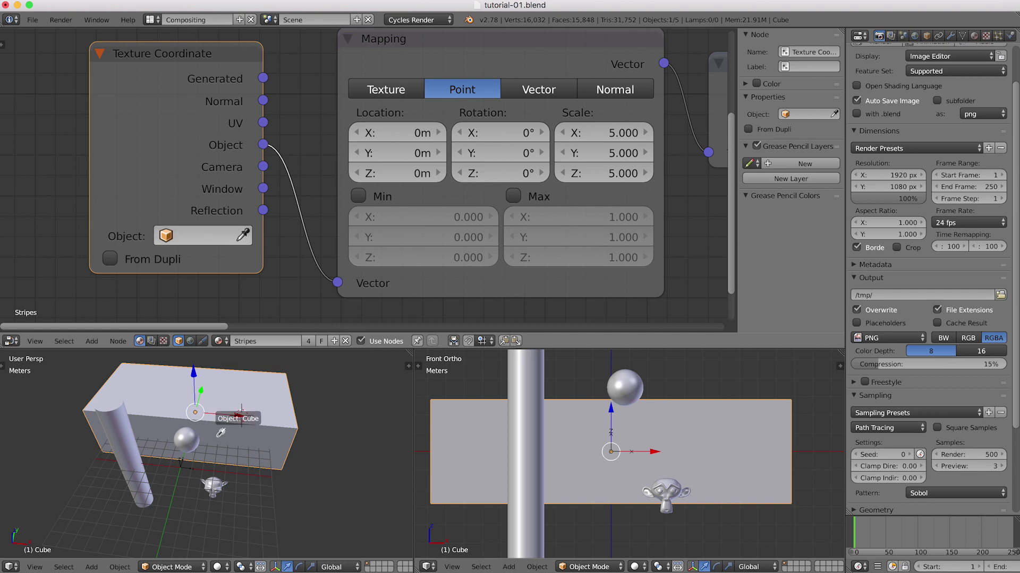
click(189, 464)
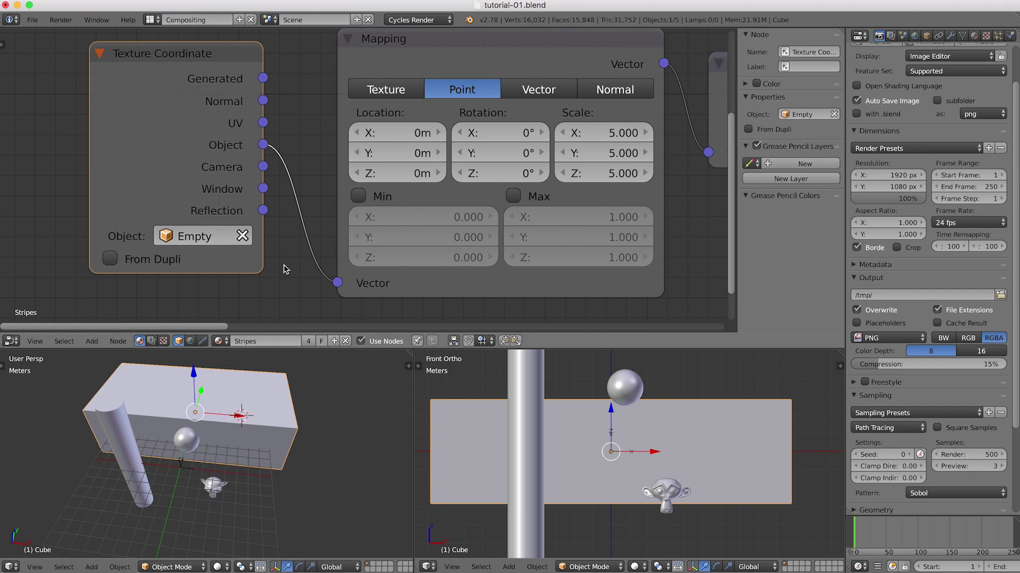
- Show both 3D viewports rendered and examine up close how the stripes run across the cube, monkey head and sphere
key(shift+z)
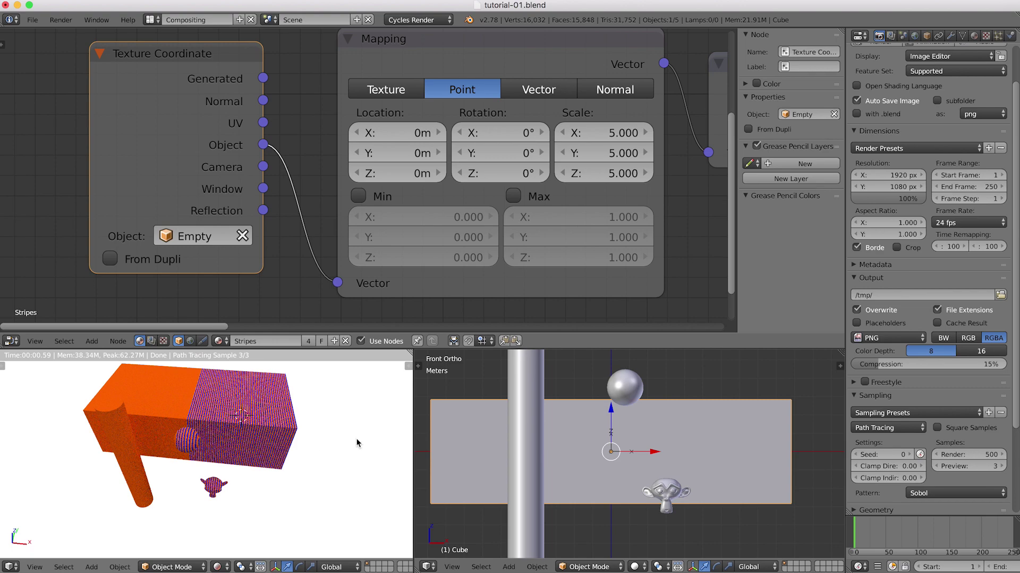
key(shift+z)
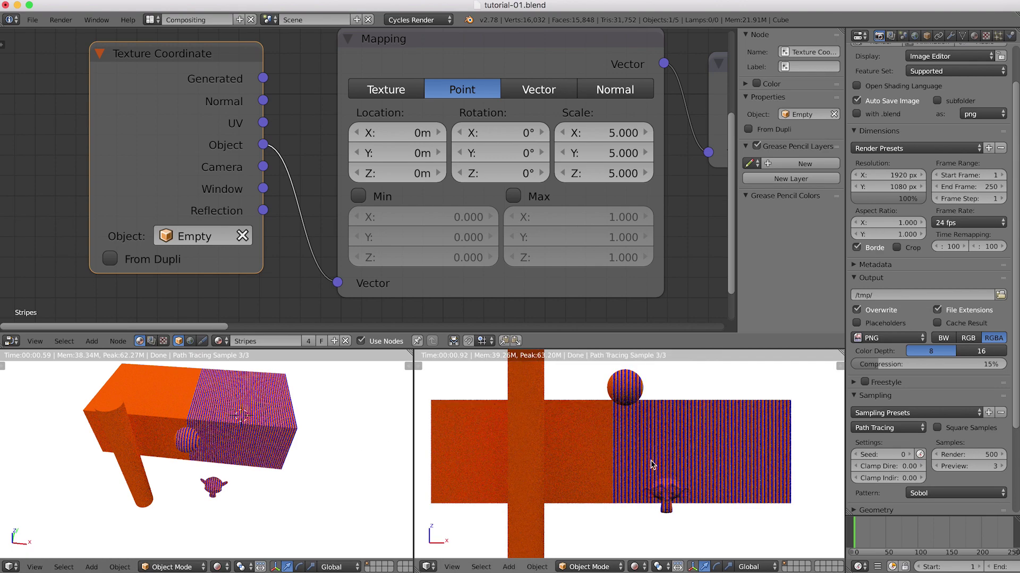
scroll(653, 462, up, 3)
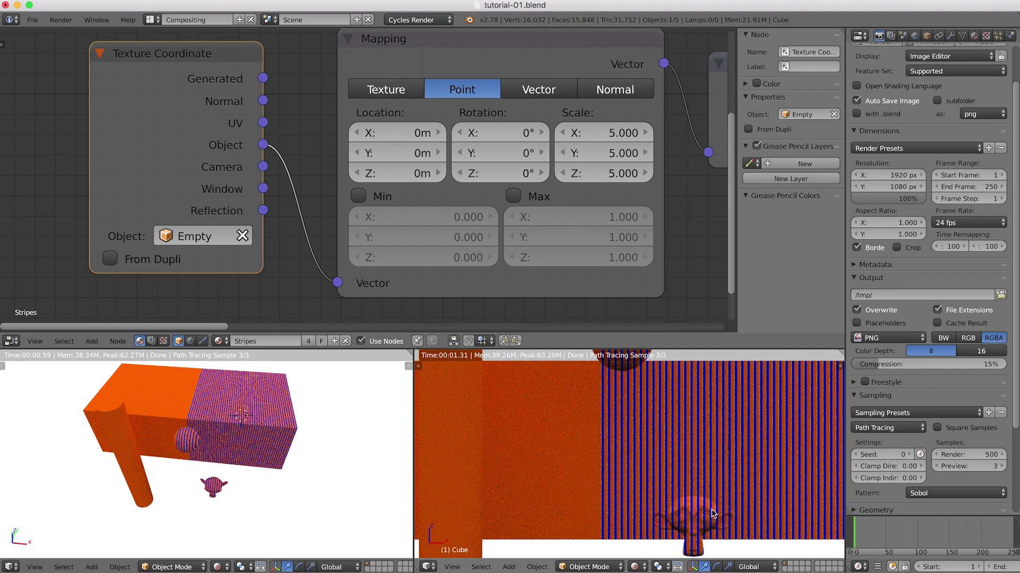
scroll(708, 505, up, 6)
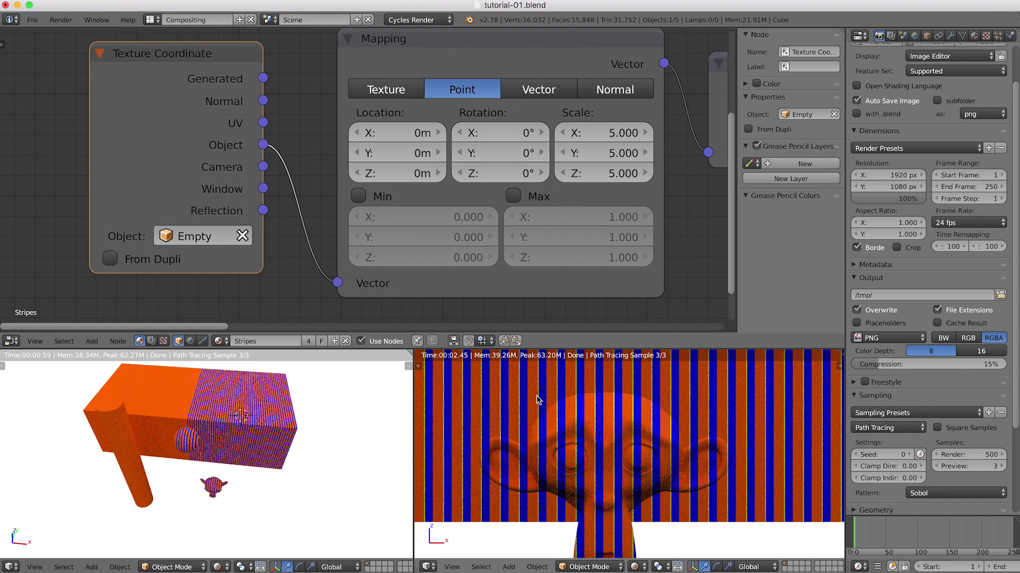
shift+middle_drag(546, 385, 648, 376)
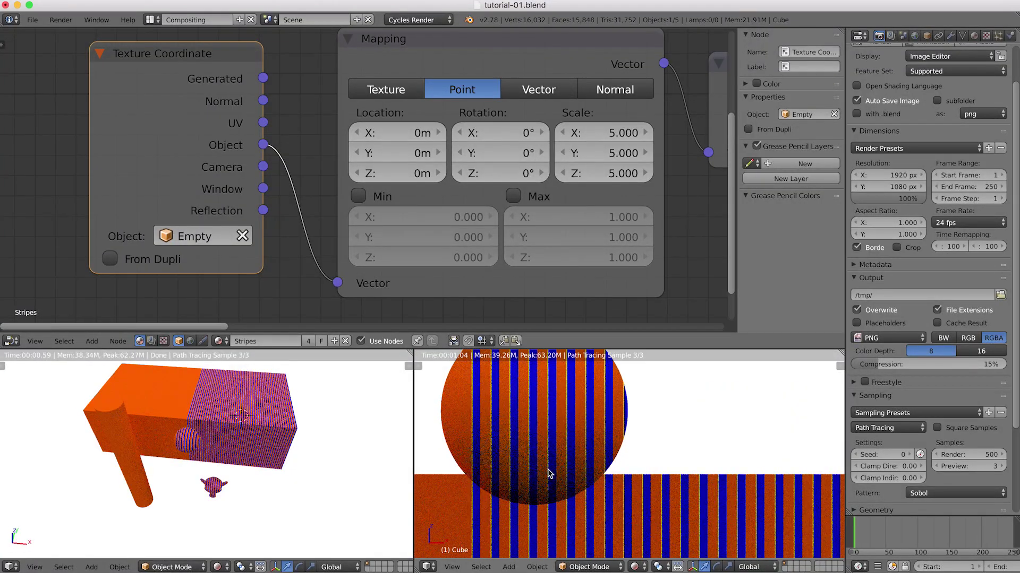
- Return to the full front view and compare its rendered, wireframe and solid displays around the empty
key(shift+z)
key(KP_1)
key(Home)
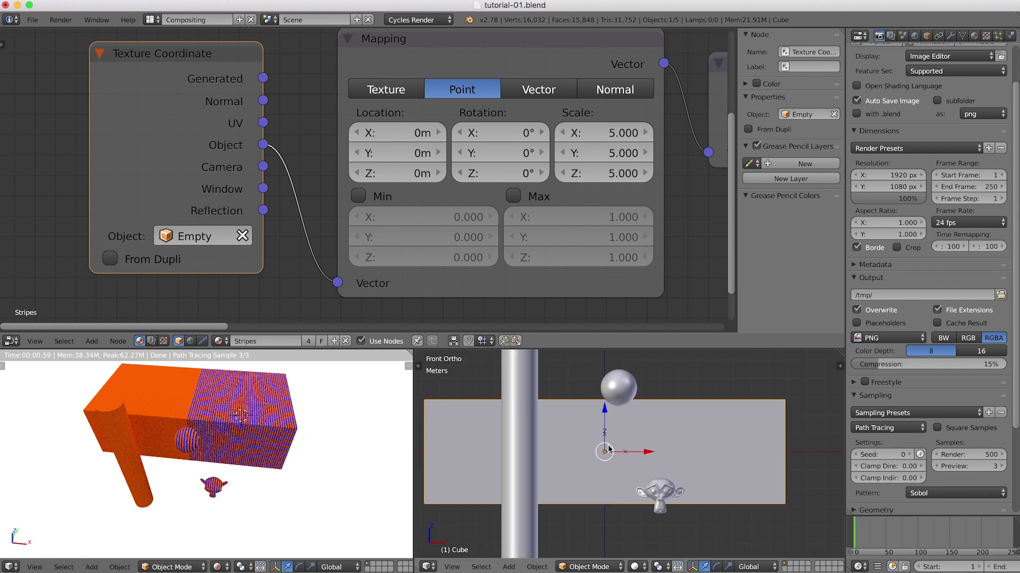
key(shift+z)
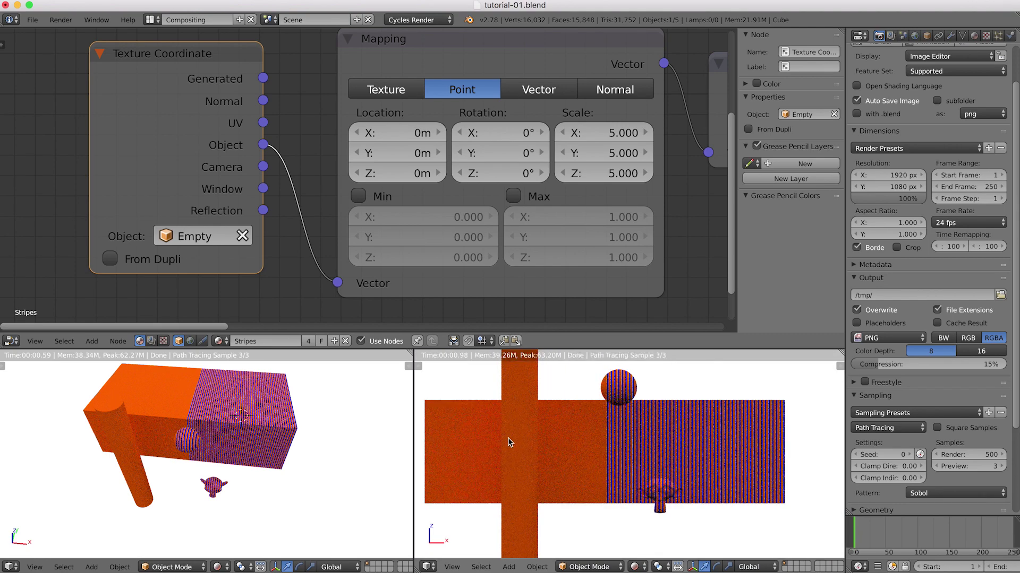
key(z)
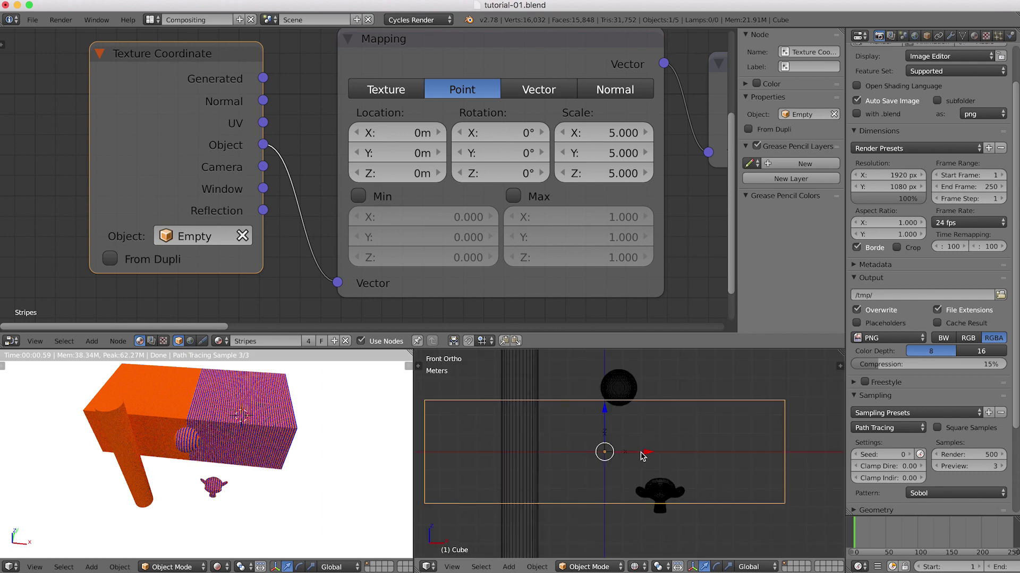
key(z)
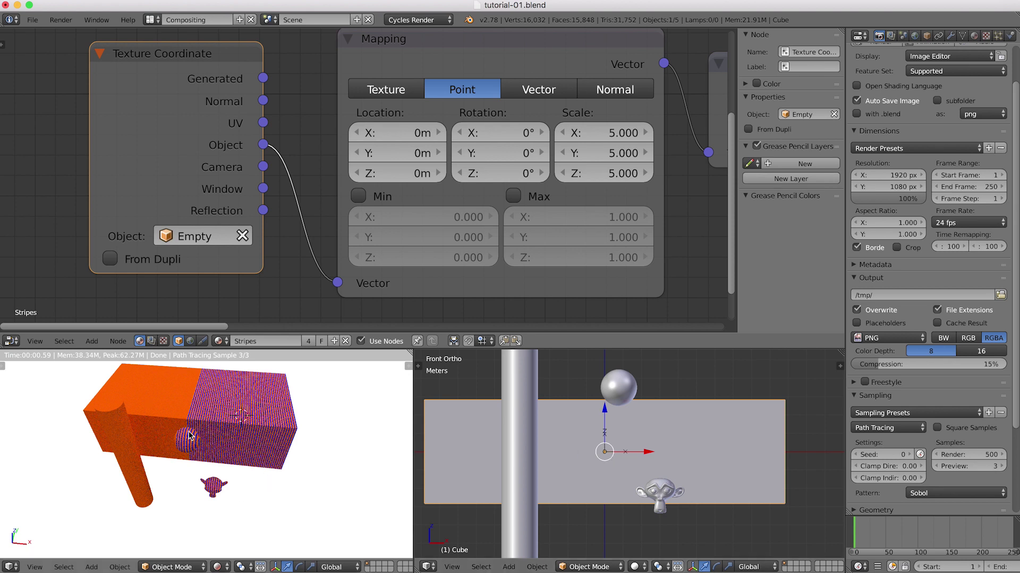
- Move only the empty in the negative X direction, from the cube's centre to just past the cylinder
shift+middle_drag(603, 459, 772, 438)
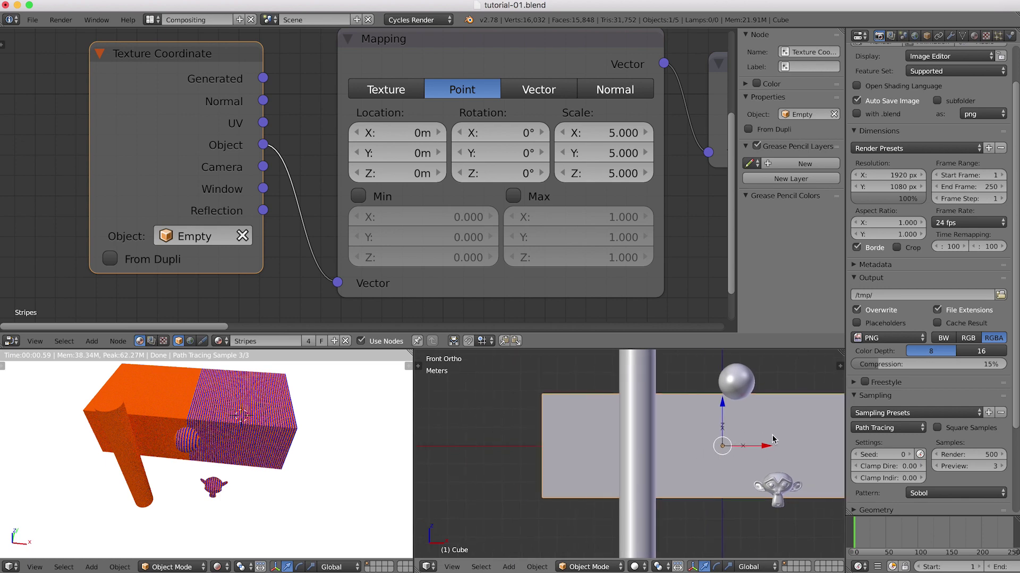
drag(765, 447, 749, 449)
key(super+z)
right_click(729, 447)
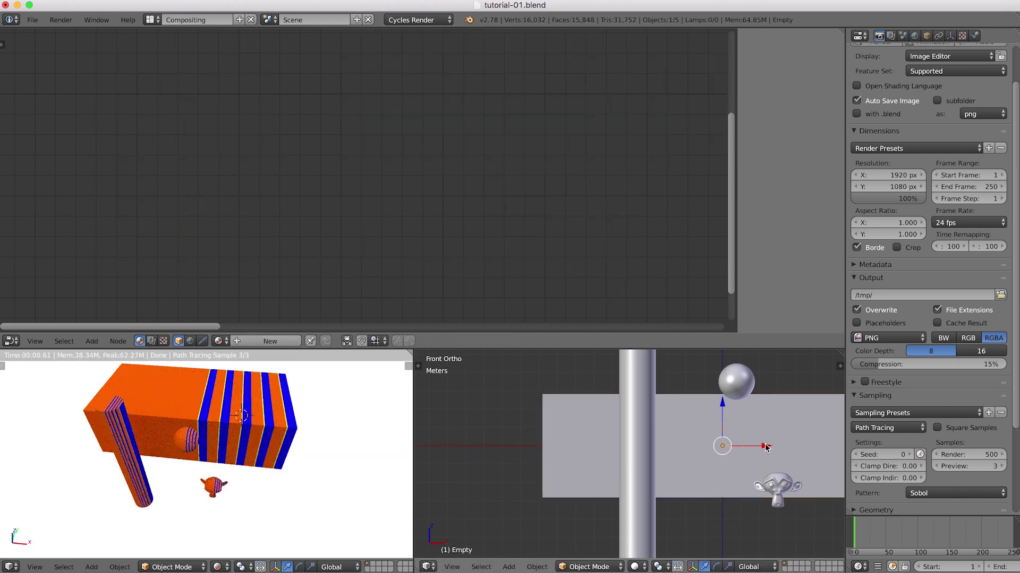
drag(767, 446, 654, 454)
- Select the cube and pick the moved Empty as the reference object in the Texture Coordinate node of its Stripes material
right_click(596, 425)
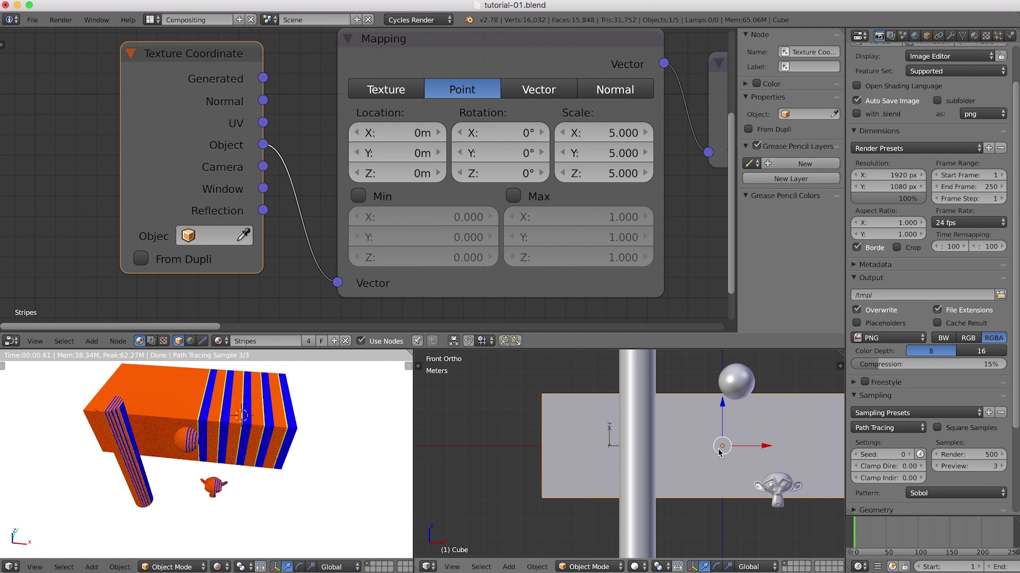
click(243, 235)
click(609, 446)
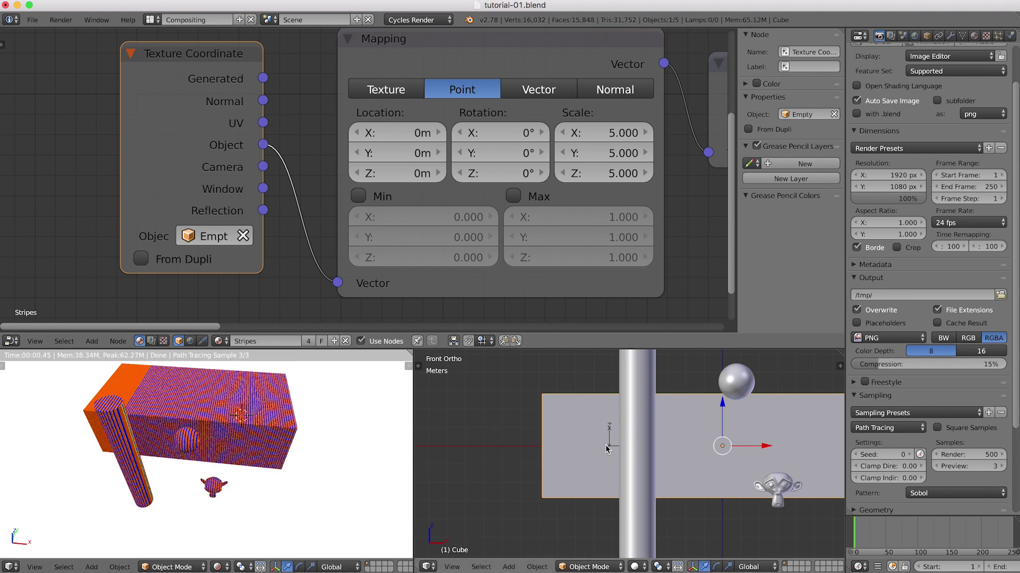
- Move the empty further in negative X until it lies outside the cube's end, and examine the rendered stripes up close
right_click(609, 448)
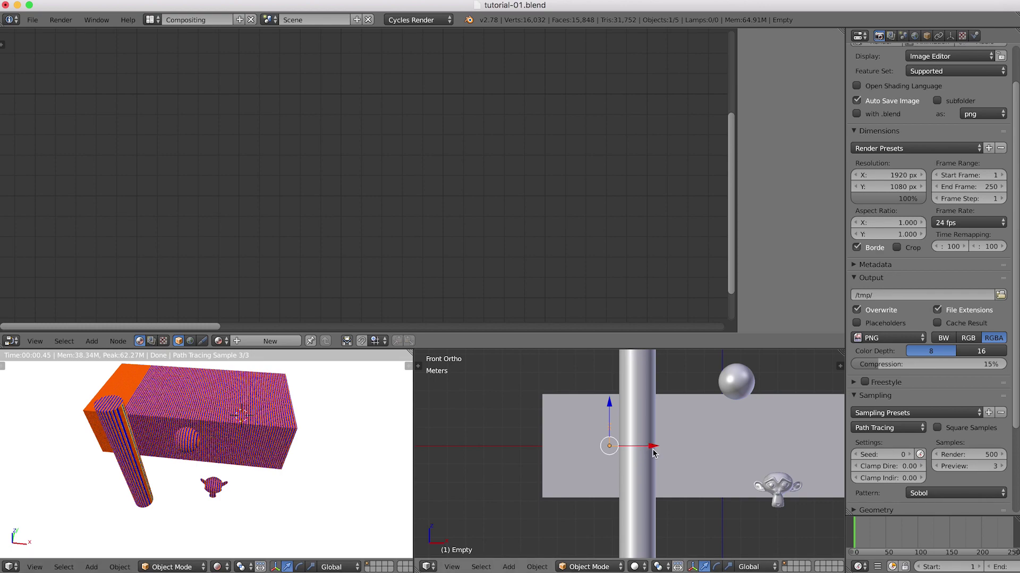
drag(654, 450, 533, 454)
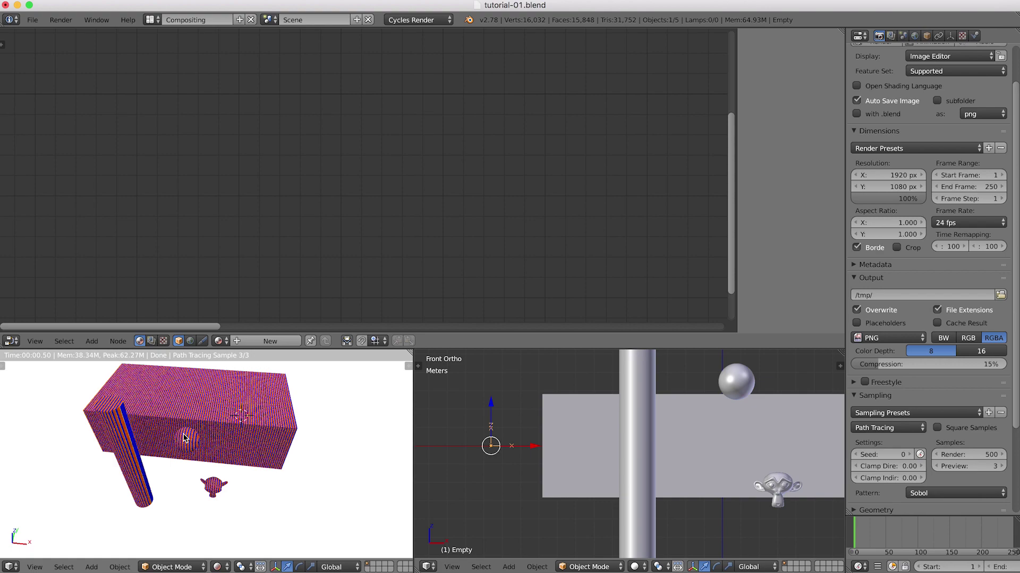
scroll(184, 439, up, 5)
shift+middle_drag(183, 438, 290, 498)
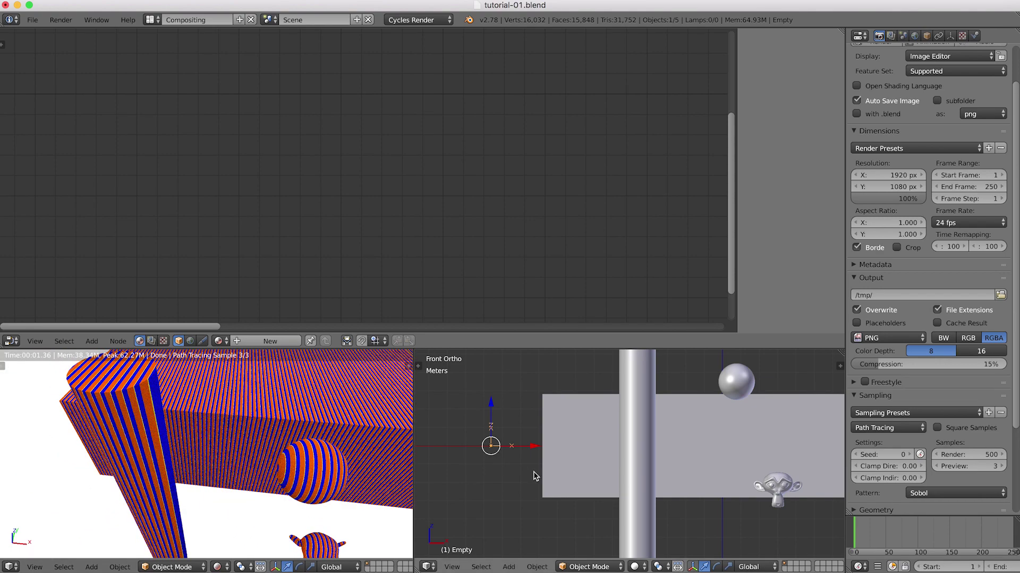
- In the top view, move the sphere a short way towards the cube, leaving the empty in place
key(KP_7)
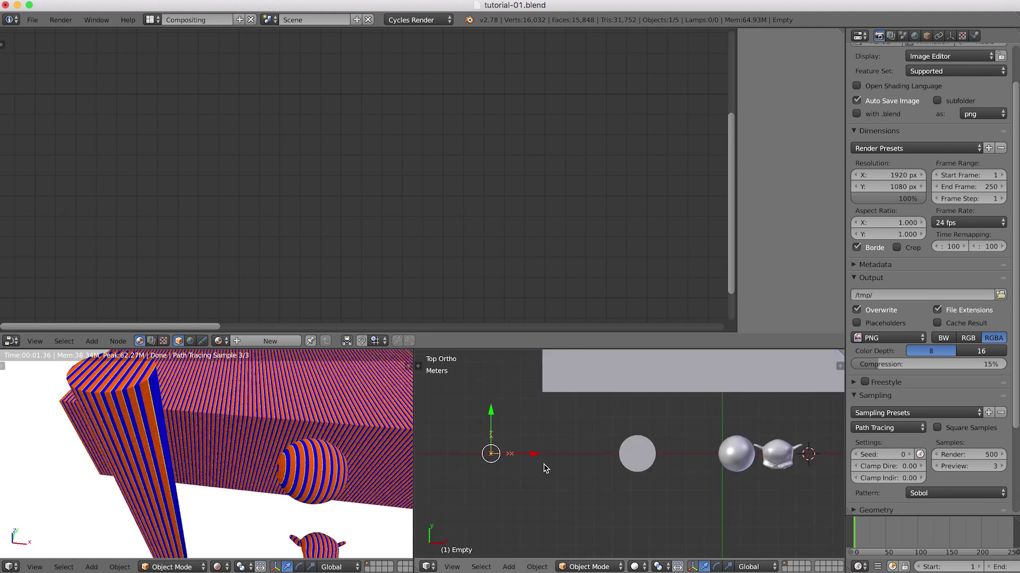
shift+middle_drag(610, 423, 585, 435)
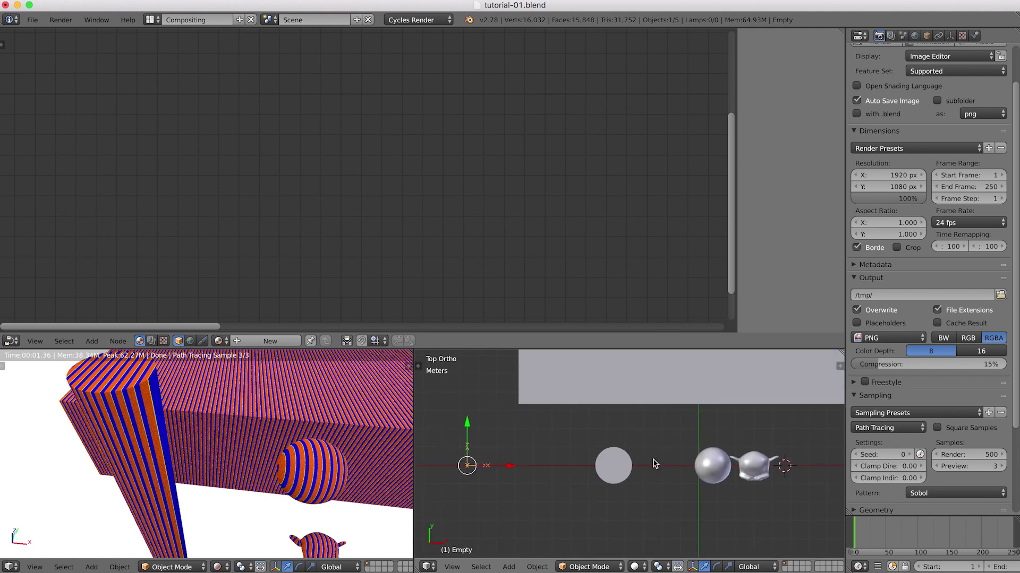
right_click(724, 473)
key(g)
click(712, 451)
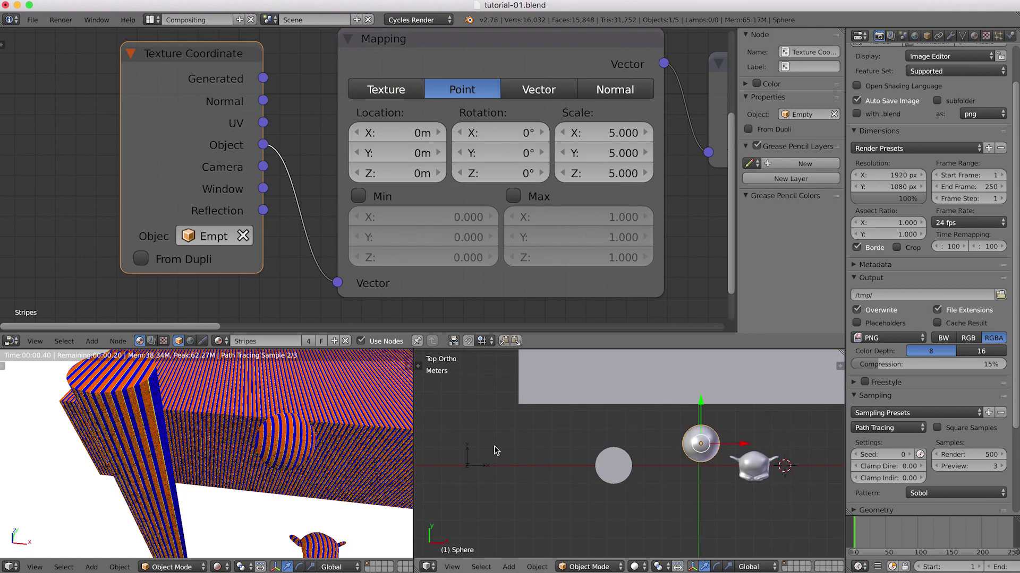
right_click(471, 466)
key(r)
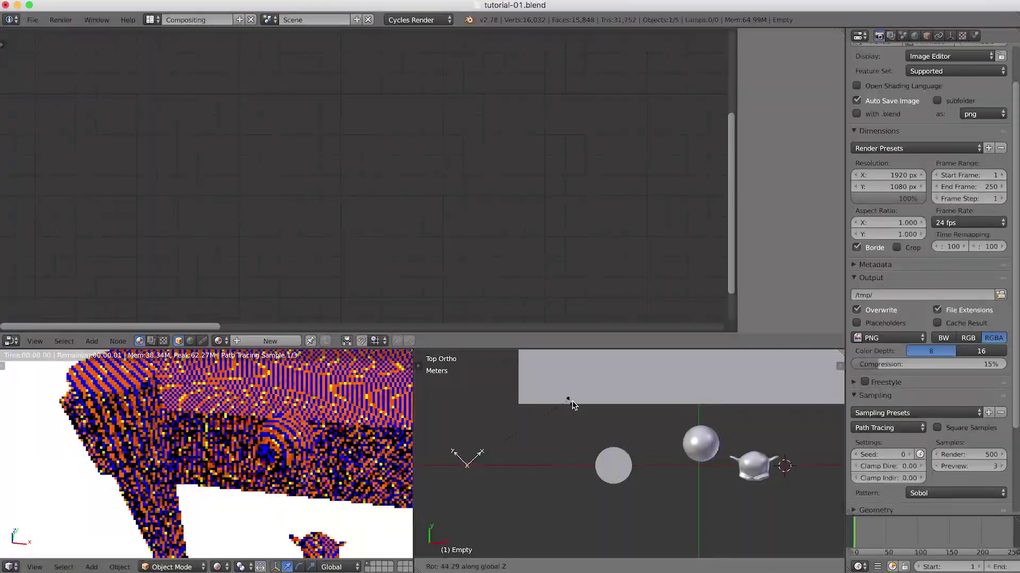
key(Escape)
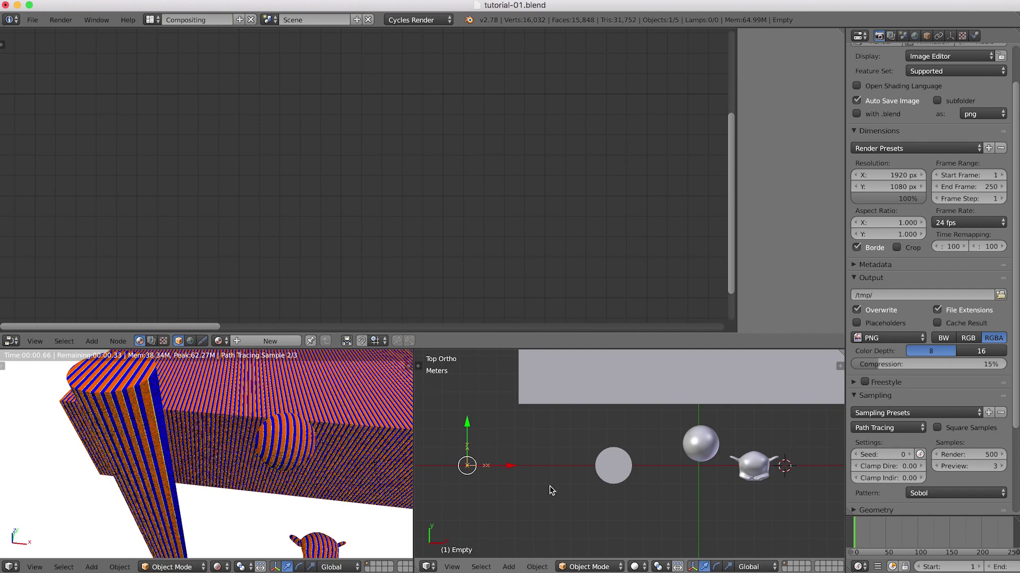
- Rotate the empty freehand in the front view, and select the cube to bring its Mapping node into view
key(KP_1)
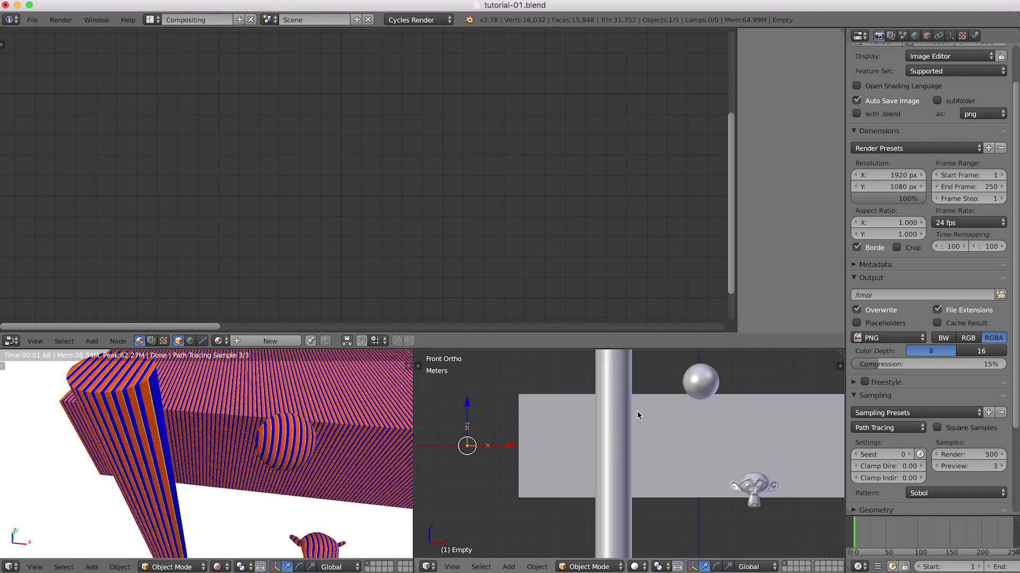
key(r)
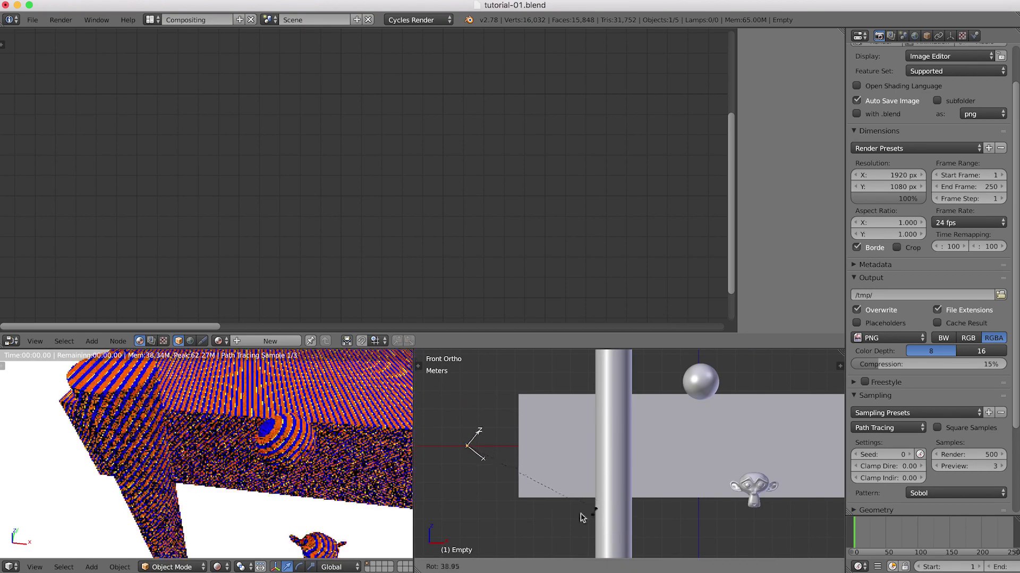
click(596, 514)
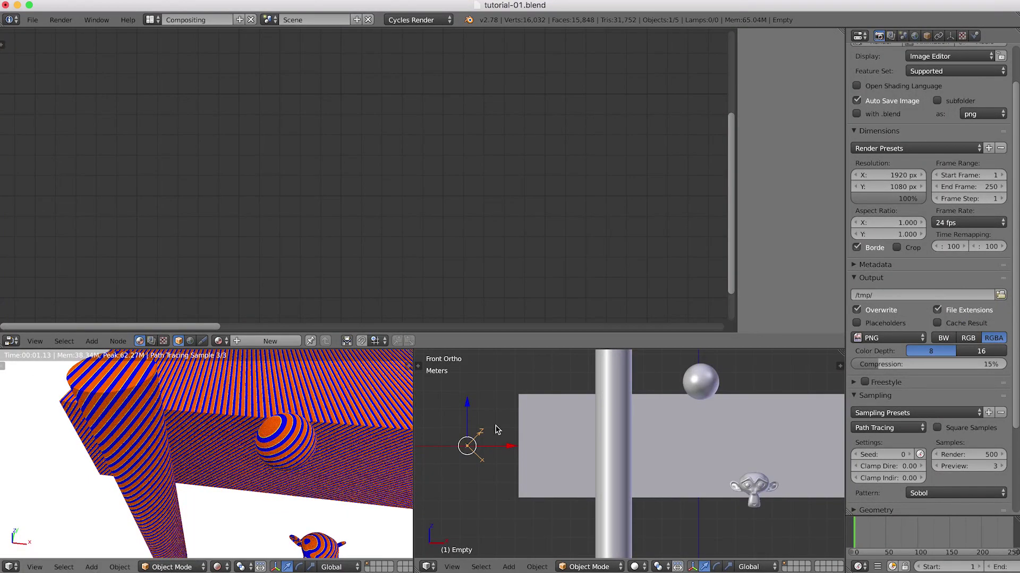
right_click(529, 434)
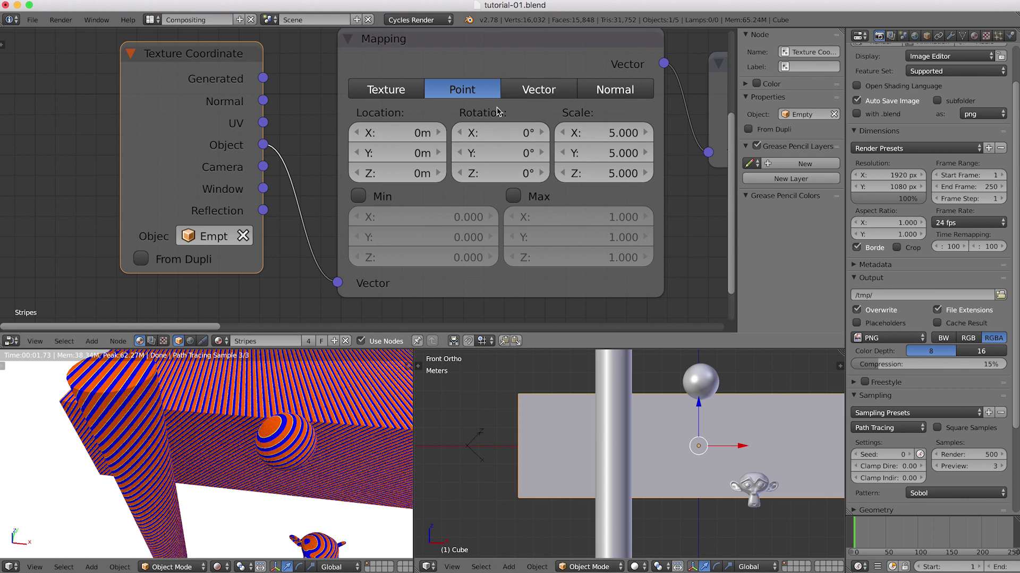
middle_drag(513, 116, 493, 128)
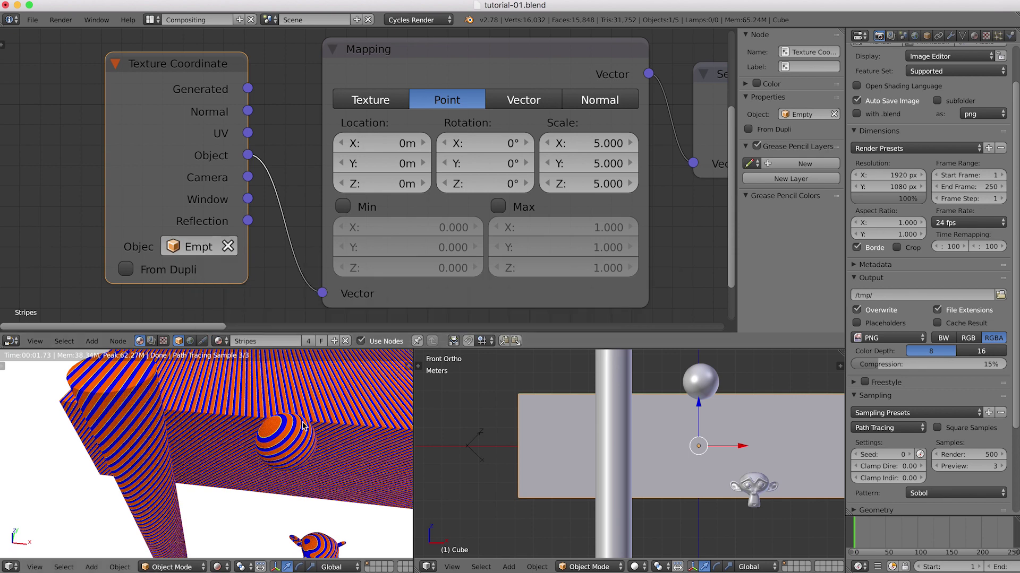
- Reset the empty's rotation and rotate it exactly 45° about the Y axis
right_click(463, 447)
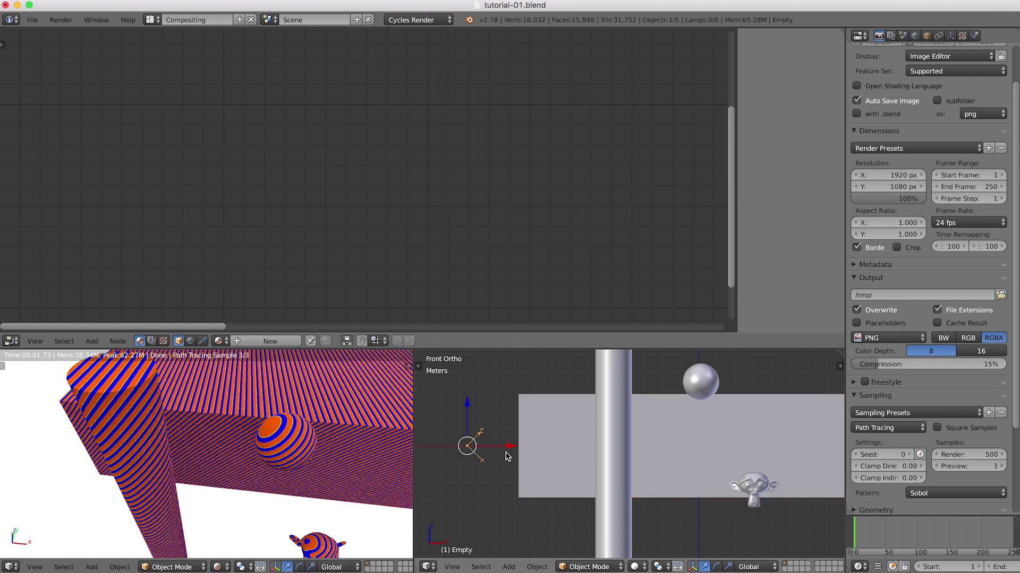
key(r)
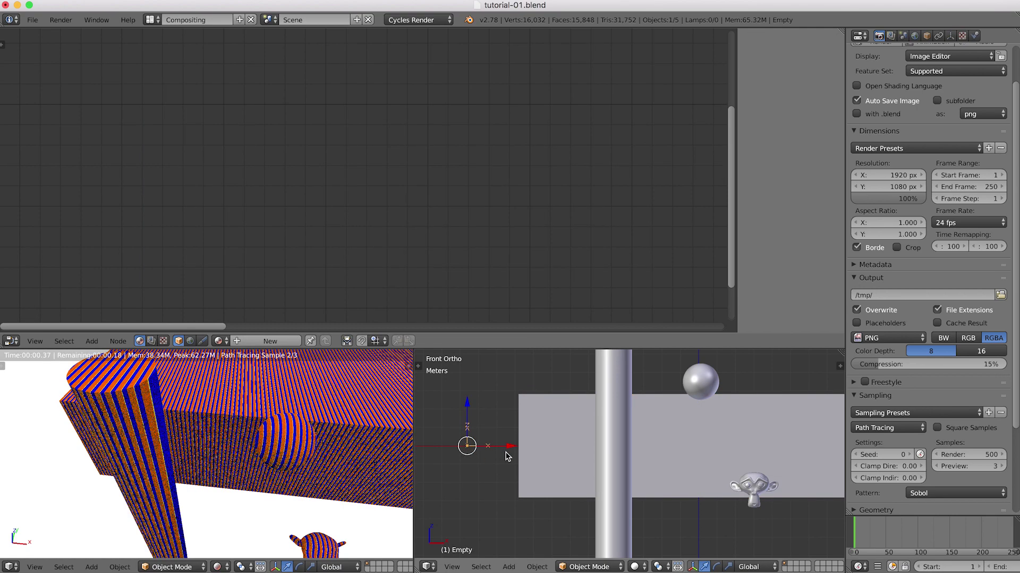
text(y)
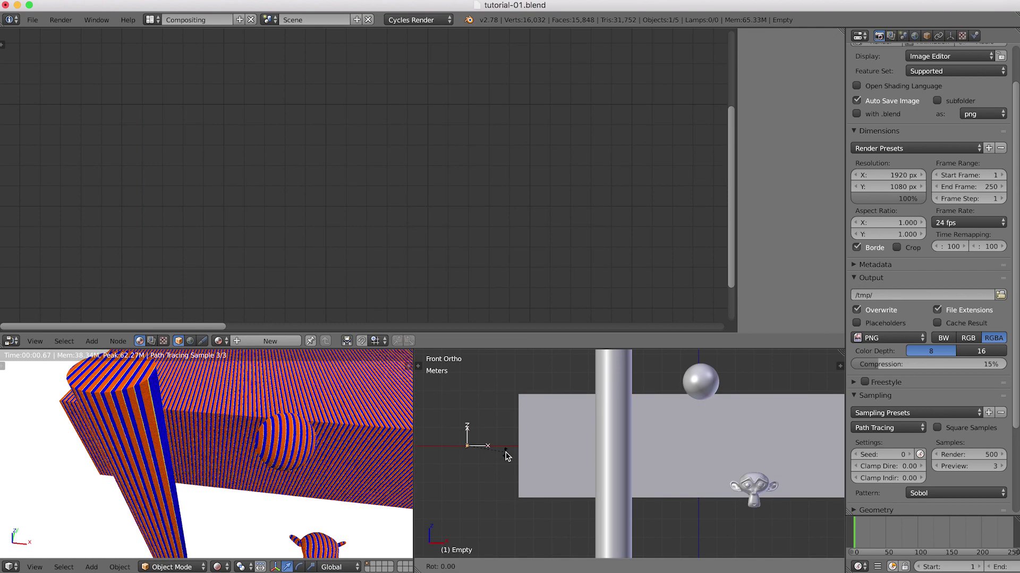
text(45)
key(Return)
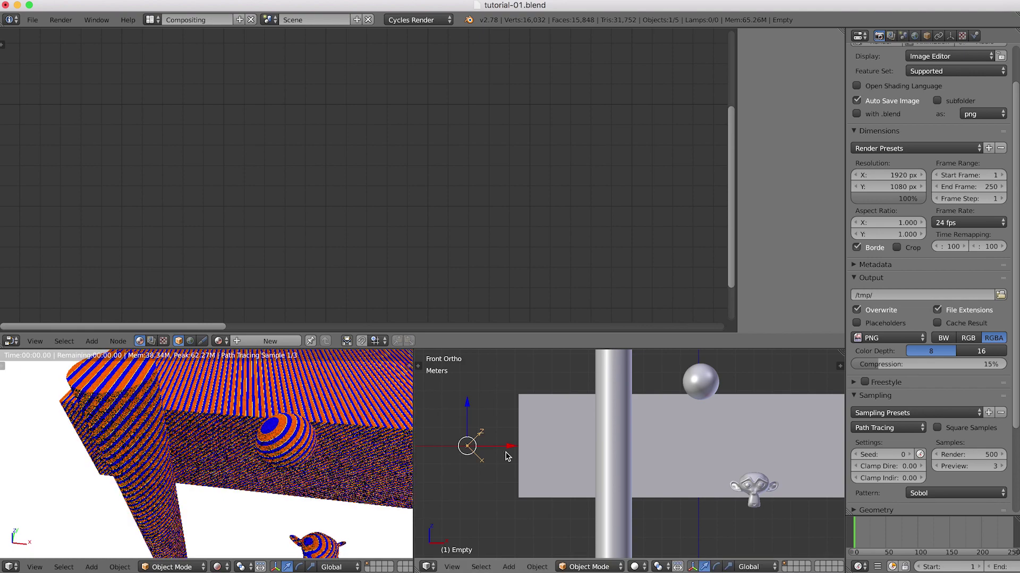
- Show the front view rendered, zoom in on the monkey head and test how its stripes behave while it rotates
key(shift+z)
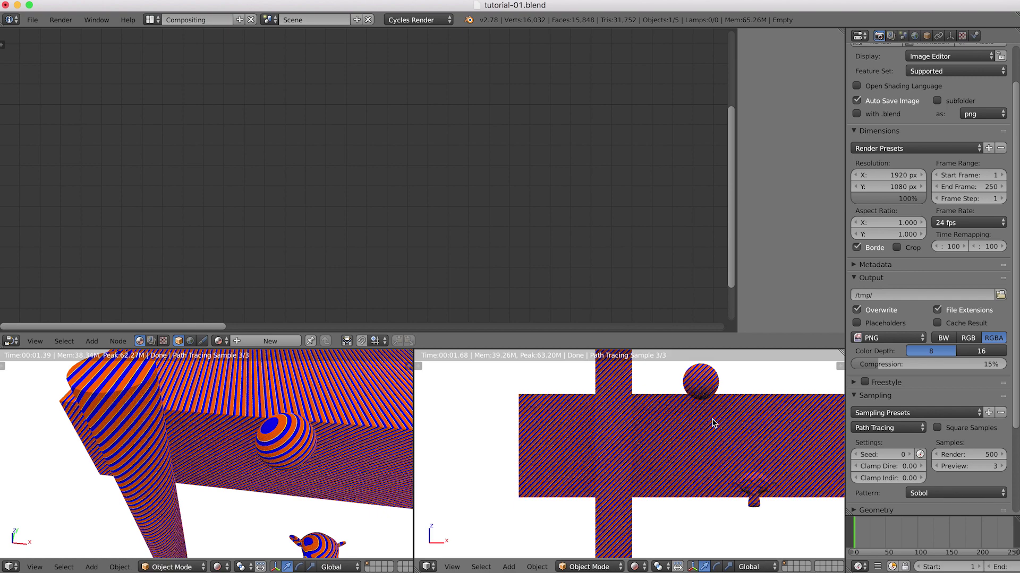
key(z)
key(shift+z)
scroll(752, 491, up, 6)
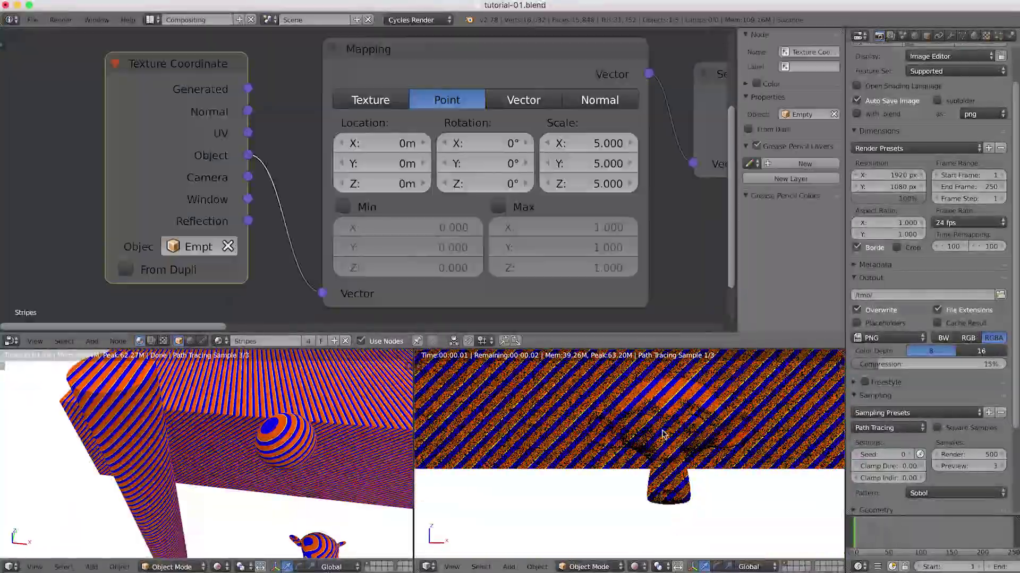
key(r)
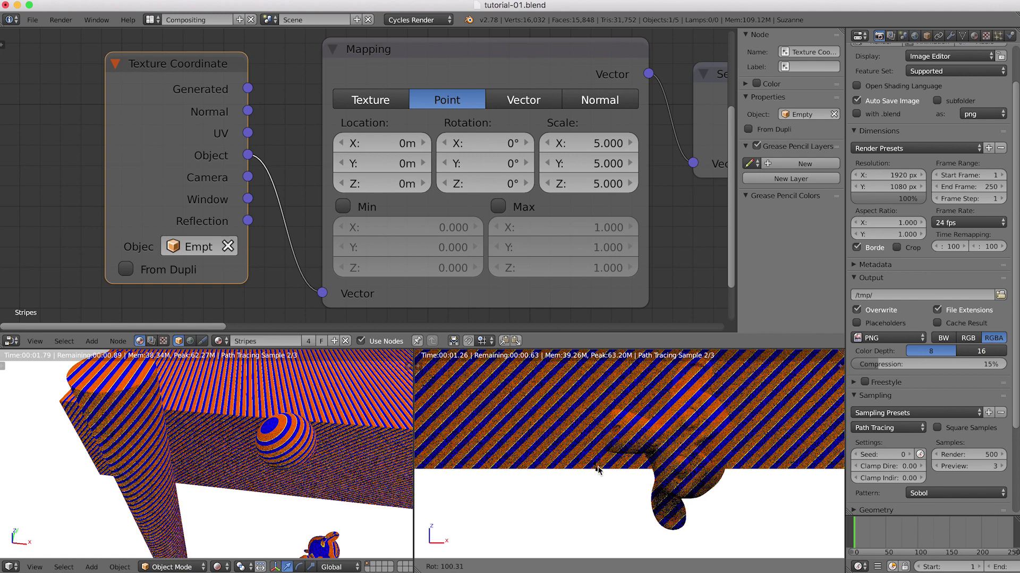
click(715, 473)
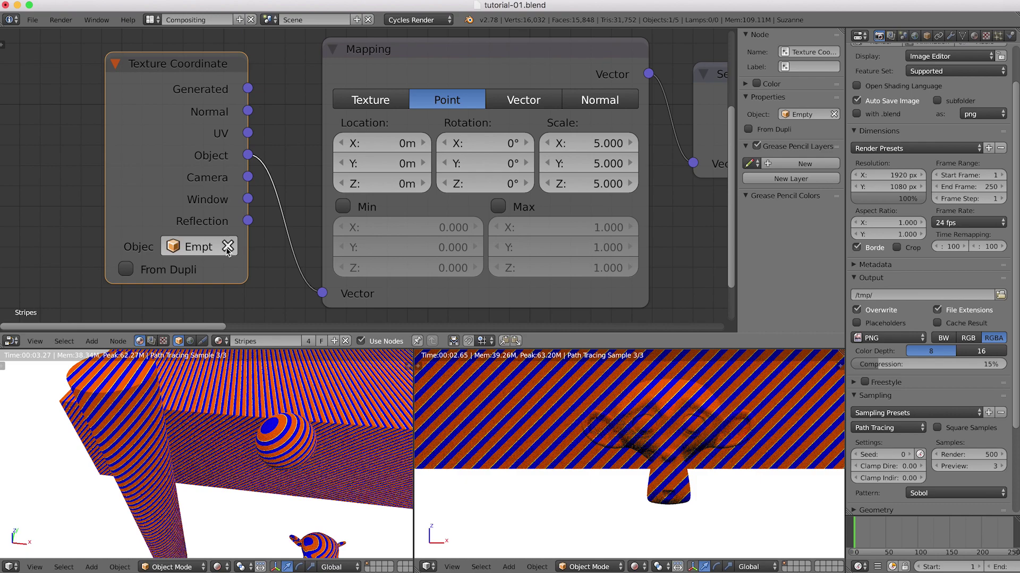
- Feed the Mapping node from the Generated texture coordinates and test-rotate the monkey head without keeping the rotation
drag(252, 96, 323, 292)
right_click(636, 464)
key(r)
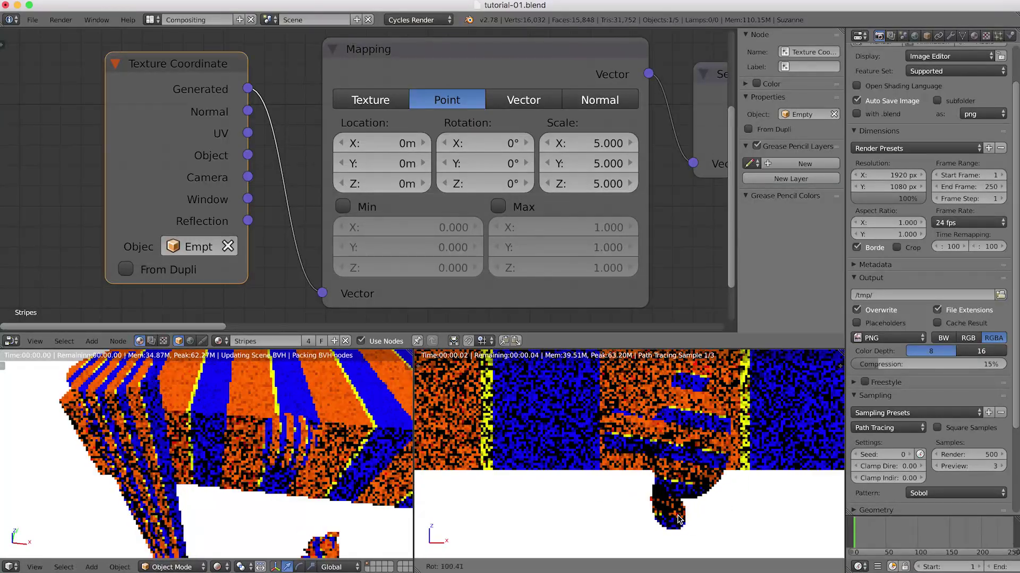
key(Escape)
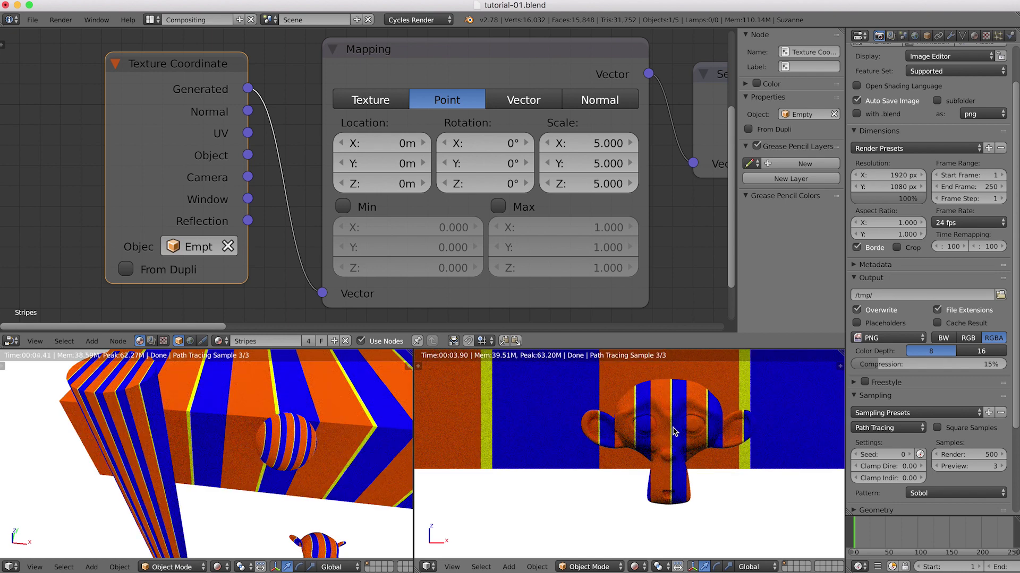
- Try a Y rotation of 90° in the Mapping node, and set it back to 0°
click(495, 168)
text(90)
key(Return)
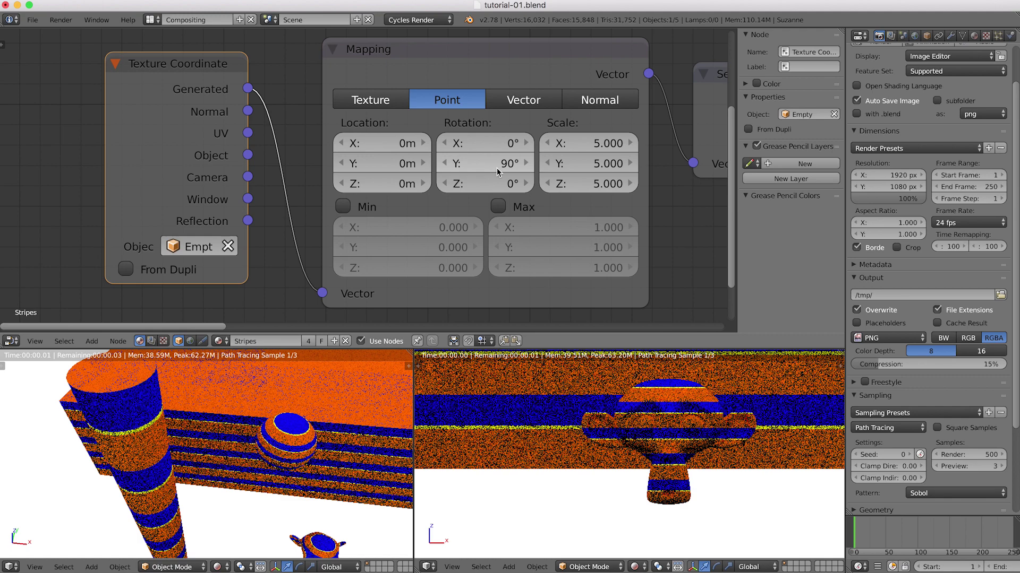
click(505, 163)
text(0)
key(Return)
- Switch the monkey head to the PBR Dialetric material, copy its group node, and switch back to the Stripes material
scroll(571, 231, down, 3)
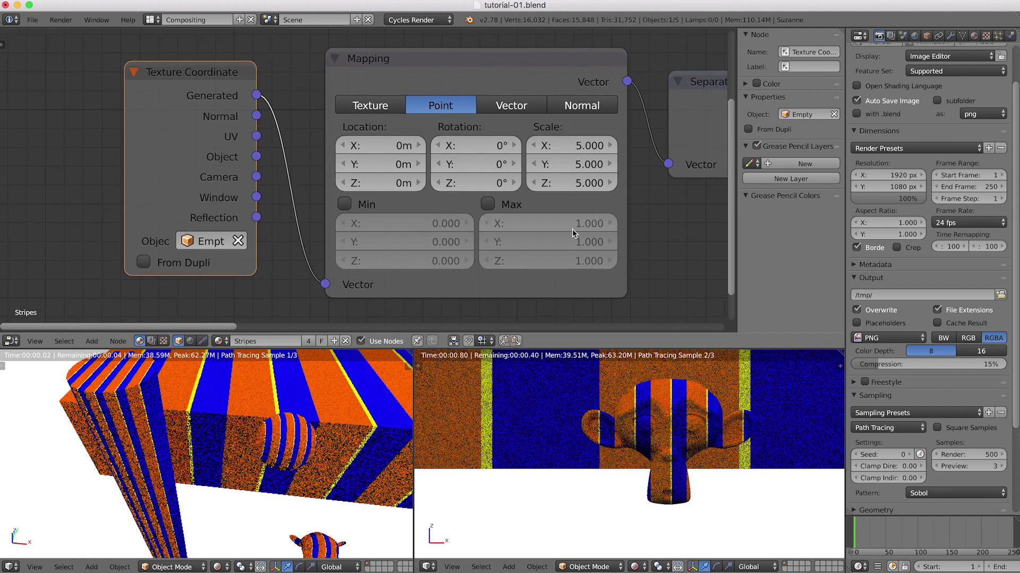
middle_drag(603, 232, 327, 238)
middle_drag(559, 220, 332, 238)
middle_drag(557, 249, 396, 245)
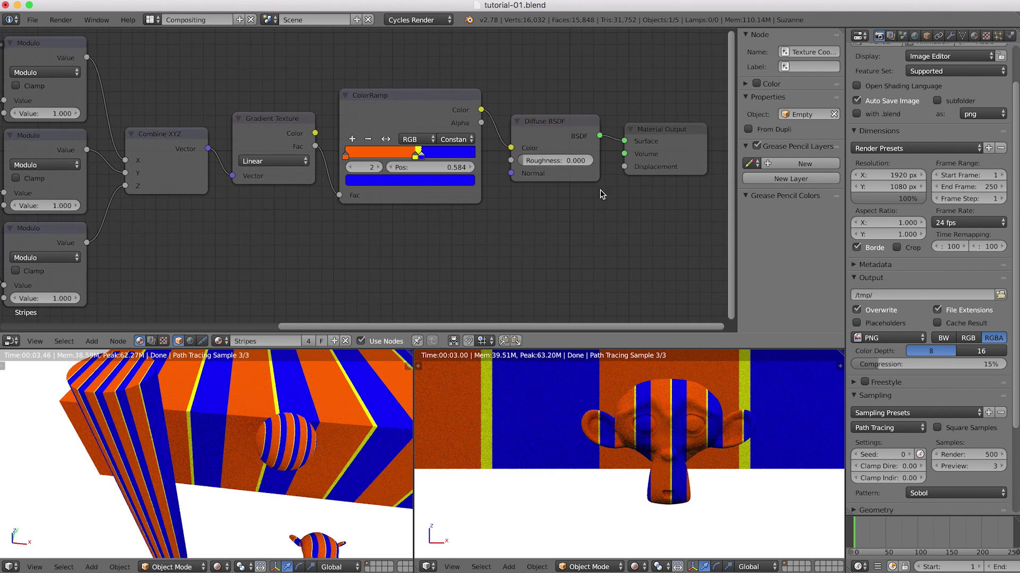
click(565, 131)
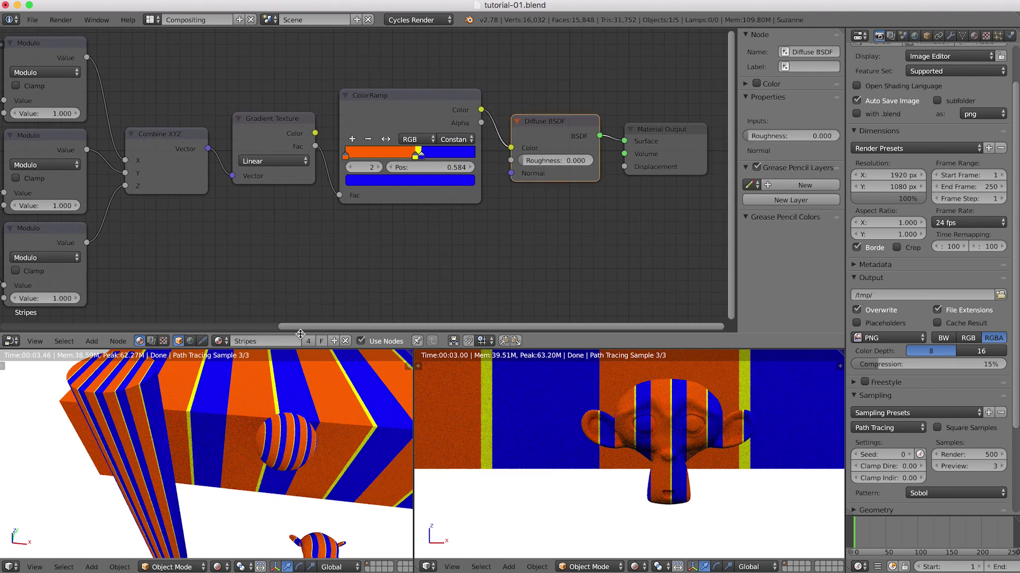
click(219, 341)
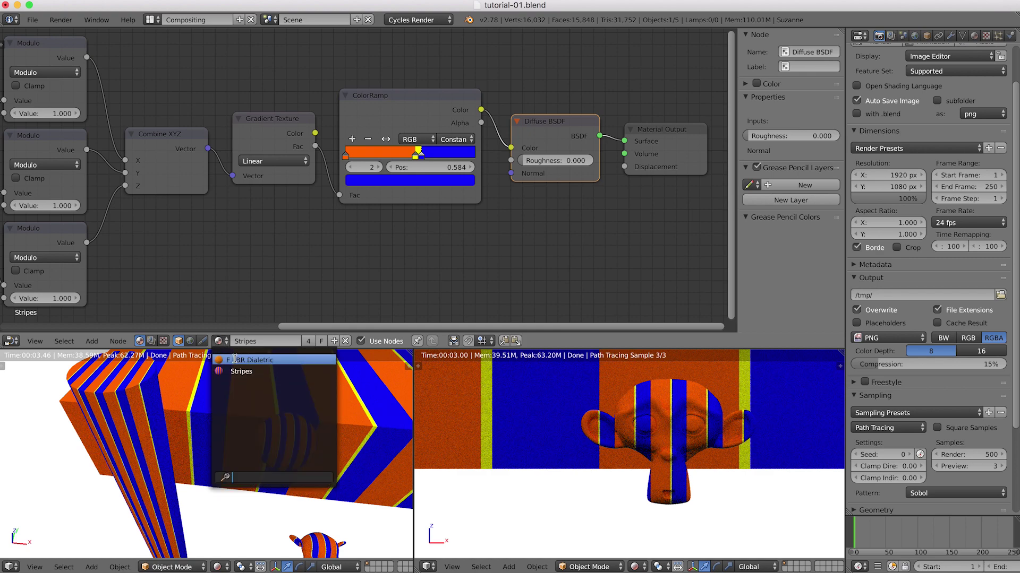
click(253, 360)
middle_drag(539, 258, 148, 164)
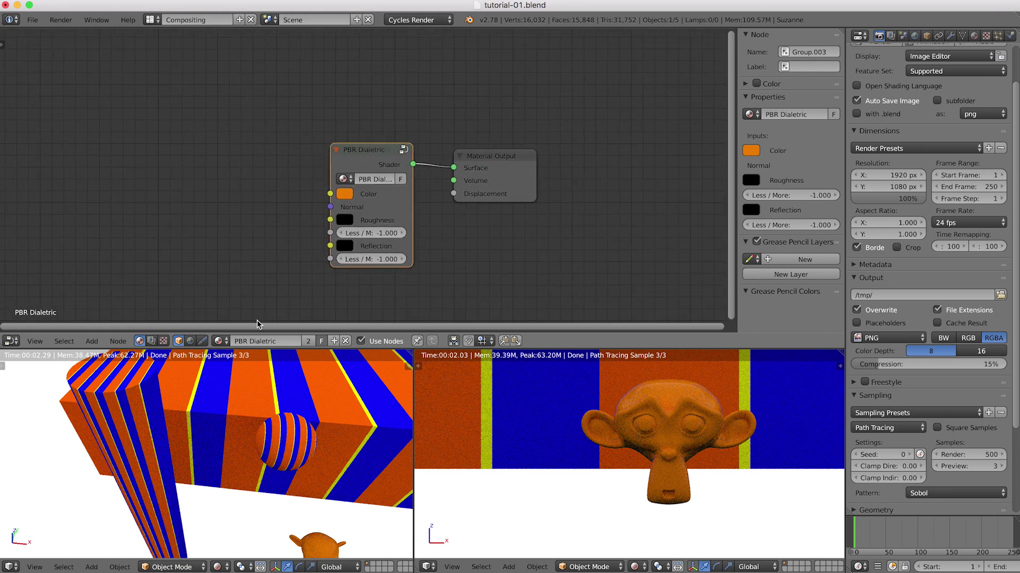
click(218, 341)
click(245, 365)
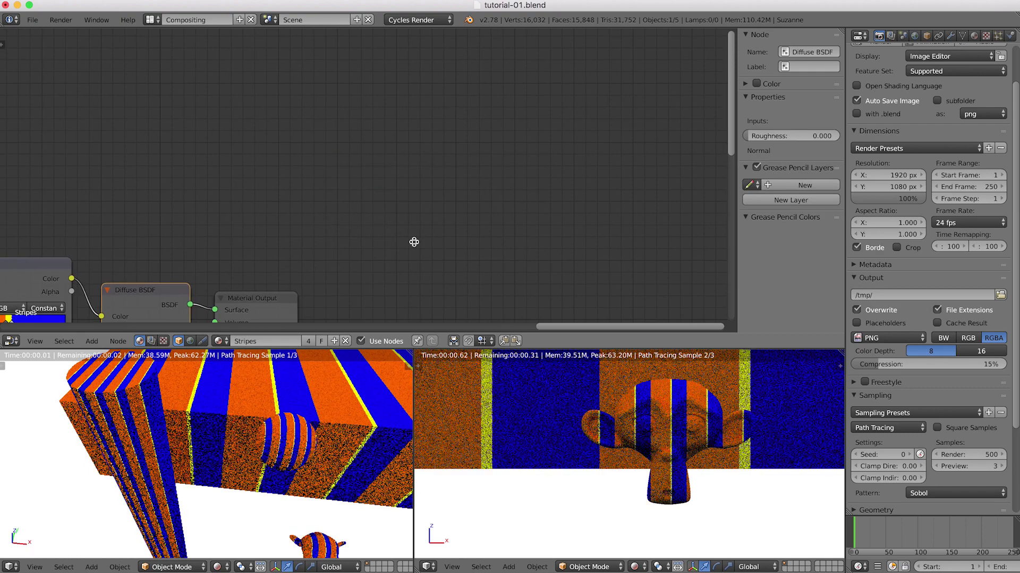
- Delete the Diffuse BSDF node from the end of the Stripes node tree
middle_drag(412, 241, 575, 126)
middle_drag(319, 294, 421, 256)
key(x)
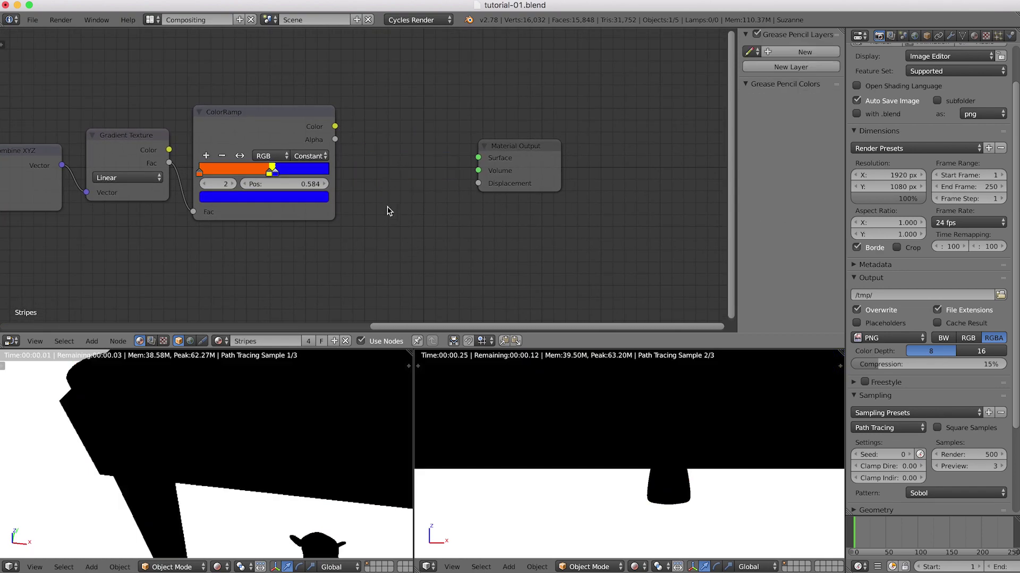
- Paste the PBR Dialetric group between the ColorRamp and Material Output, connecting its Shader to Surface and the ramp's Color to its Color
key(ctrl+v)
key(g)
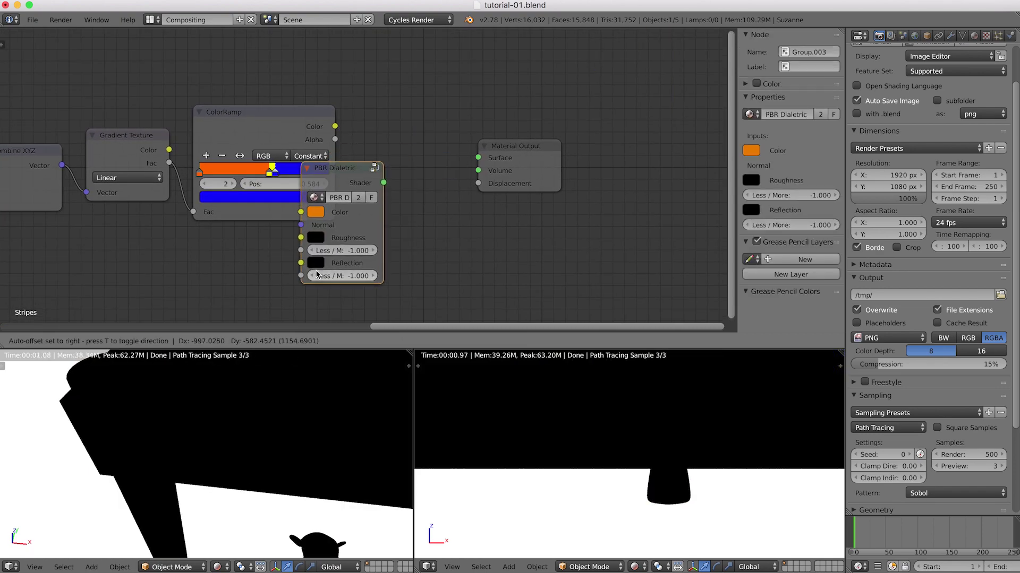
click(394, 239)
drag(446, 144, 477, 158)
drag(335, 126, 366, 173)
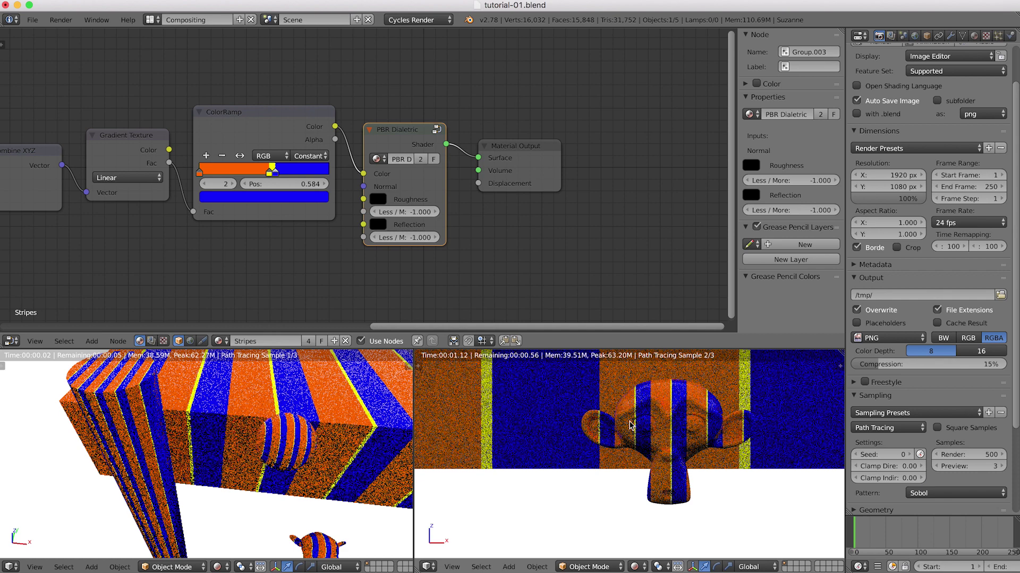